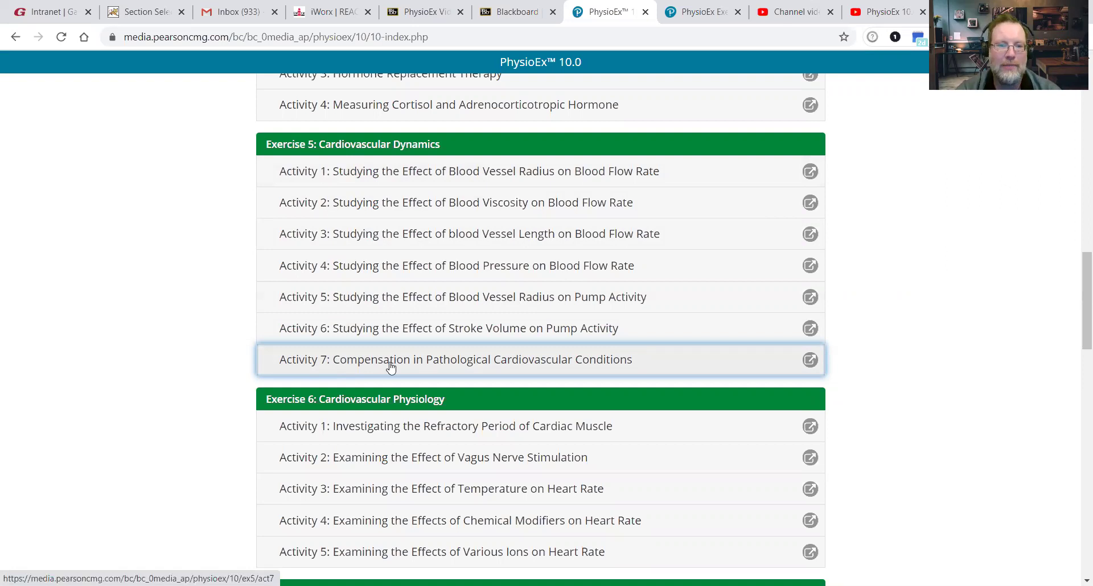
Step: Open the Compensation in Pathological Cardiovascular Conditions activity and advance past its Objectives page
left_click(706, 18)
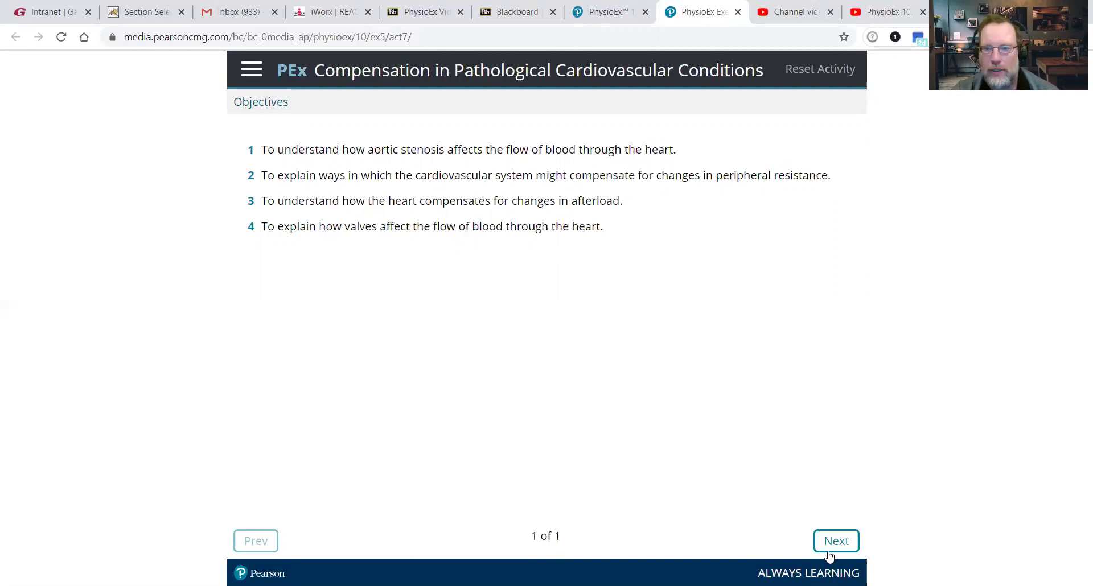
left_click(835, 549)
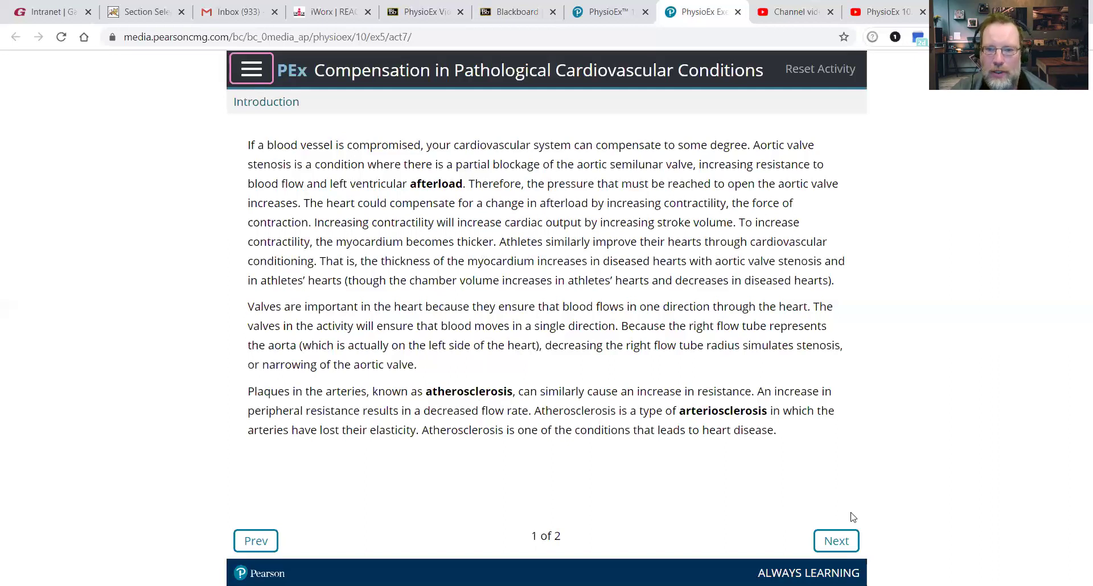
Step: Go to Introduction page 2 of 2 on the compensation mechanisms and equipment
left_click(835, 548)
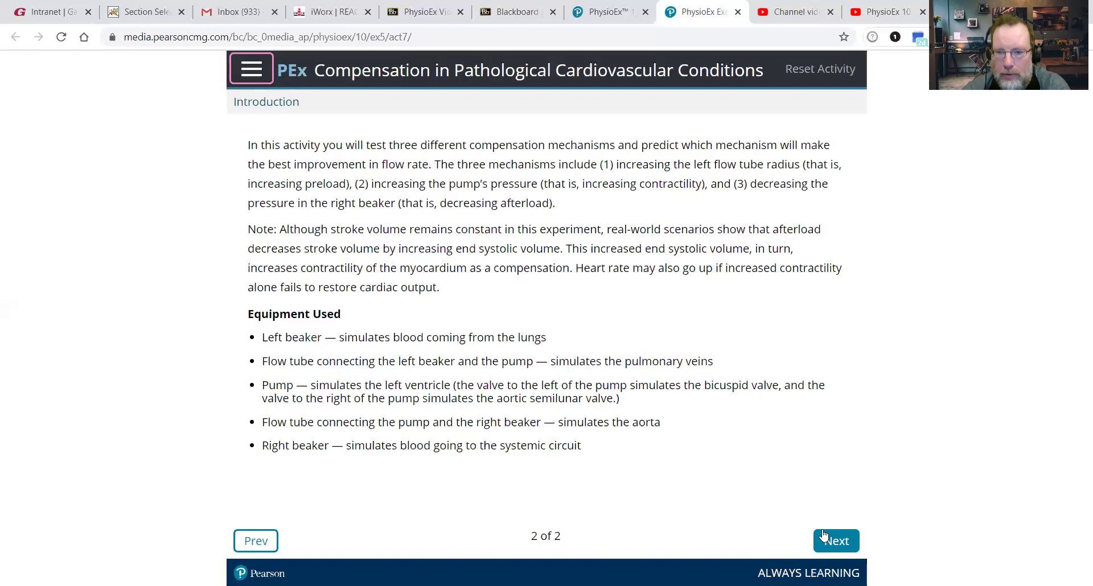
Step: Skip all four Pre-lab Quiz questions unanswered and submit the quiz
left_click(845, 541)
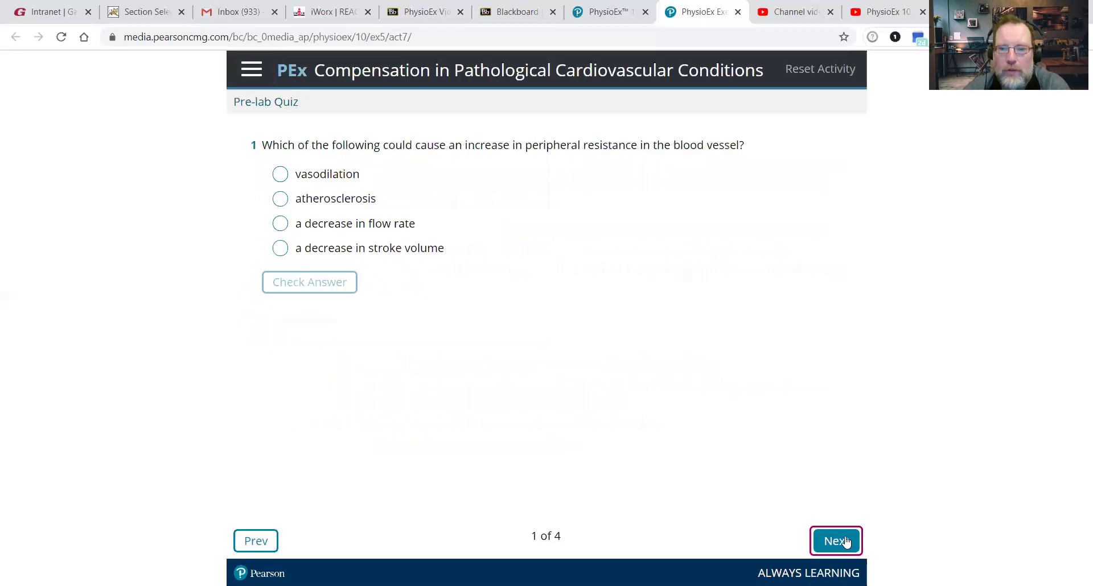
left_click(845, 541)
left_click(845, 541)
left_click(845, 541)
left_click(845, 542)
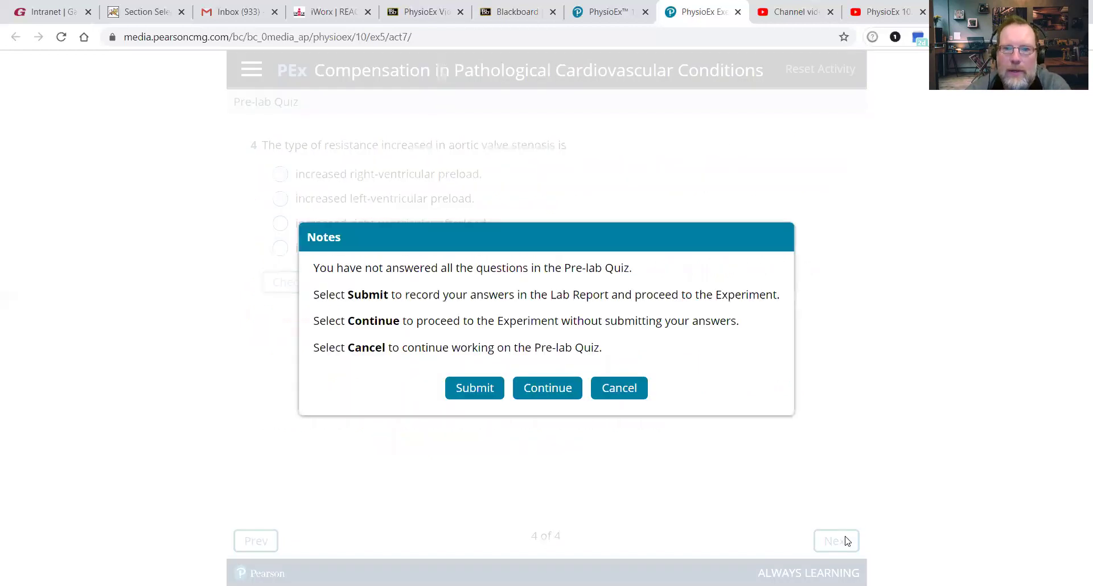
left_click(475, 388)
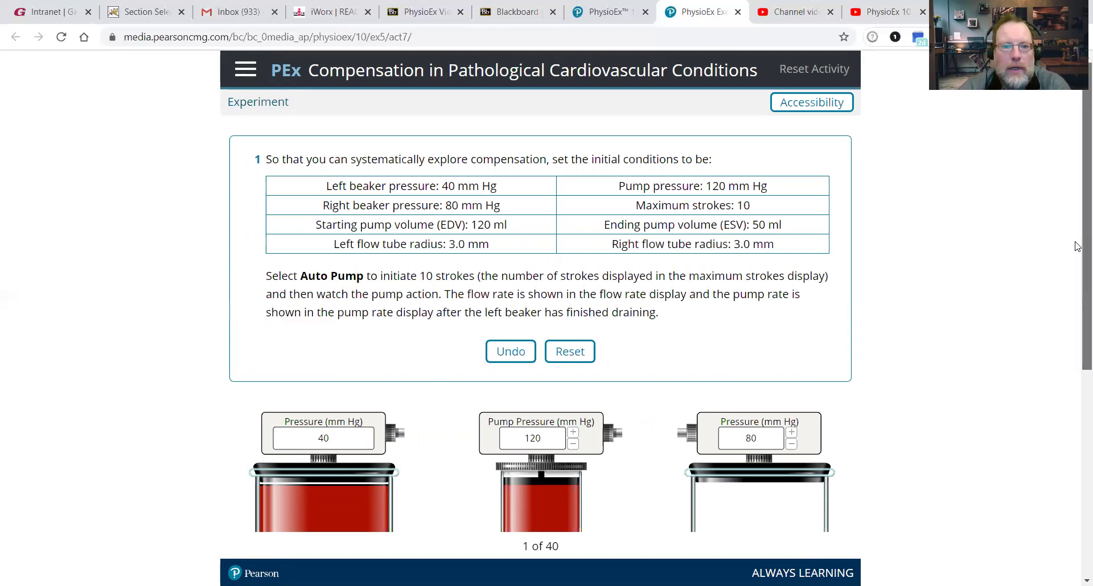
Step: Run Auto Pump for 10 strokes with beakers at 40 and 80 mm Hg
scroll(1076, 246, "down", 2)
scroll(1074, 267, "up", 1)
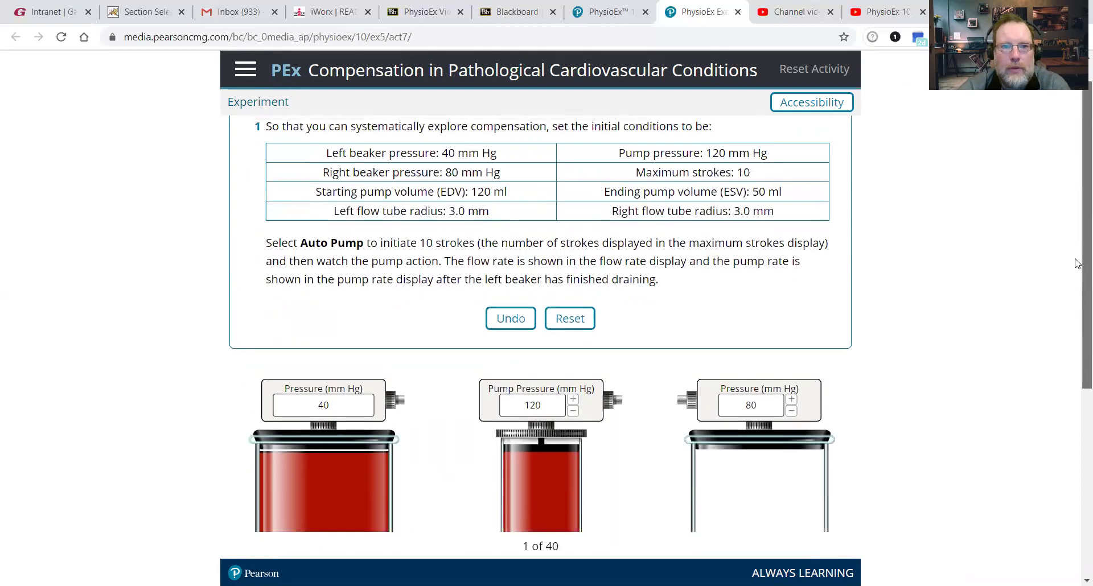
scroll(1073, 310, "down", 3)
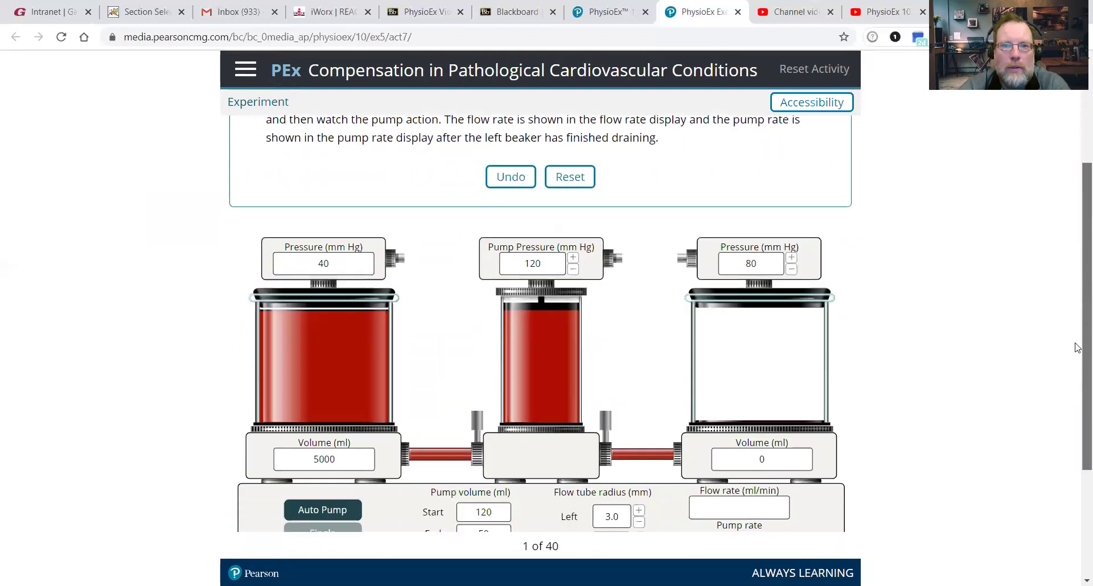
scroll(1077, 331, "up", 1)
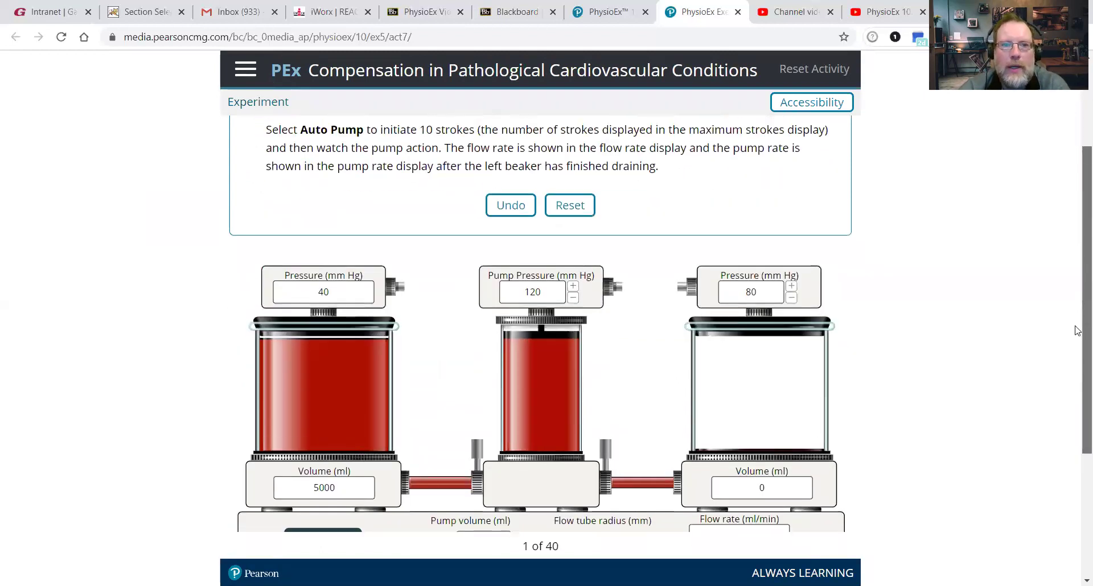
scroll(1077, 256, "up", 2)
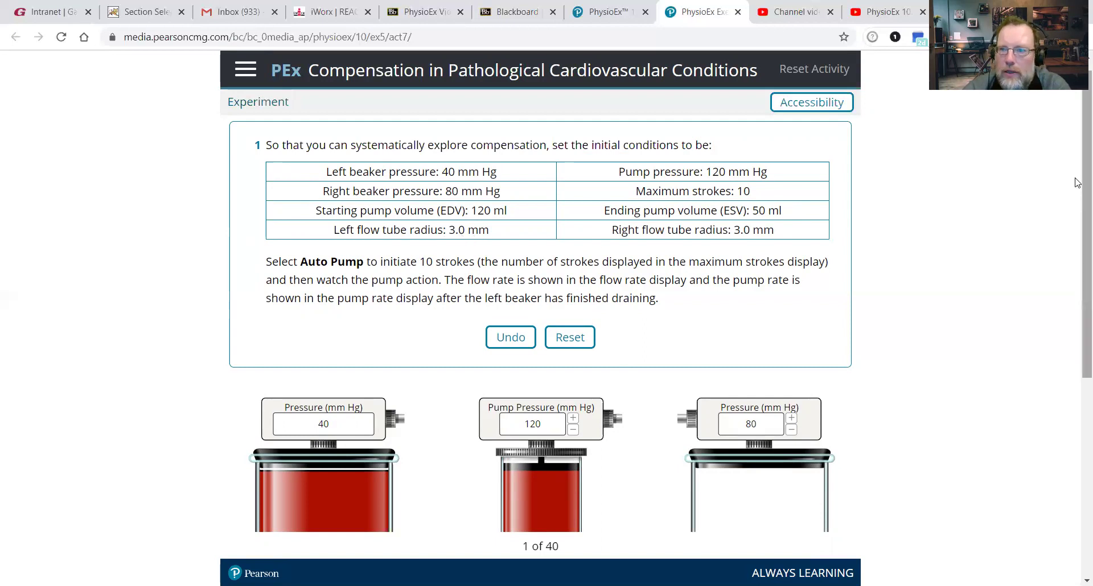
scroll(1070, 250, "down", 3)
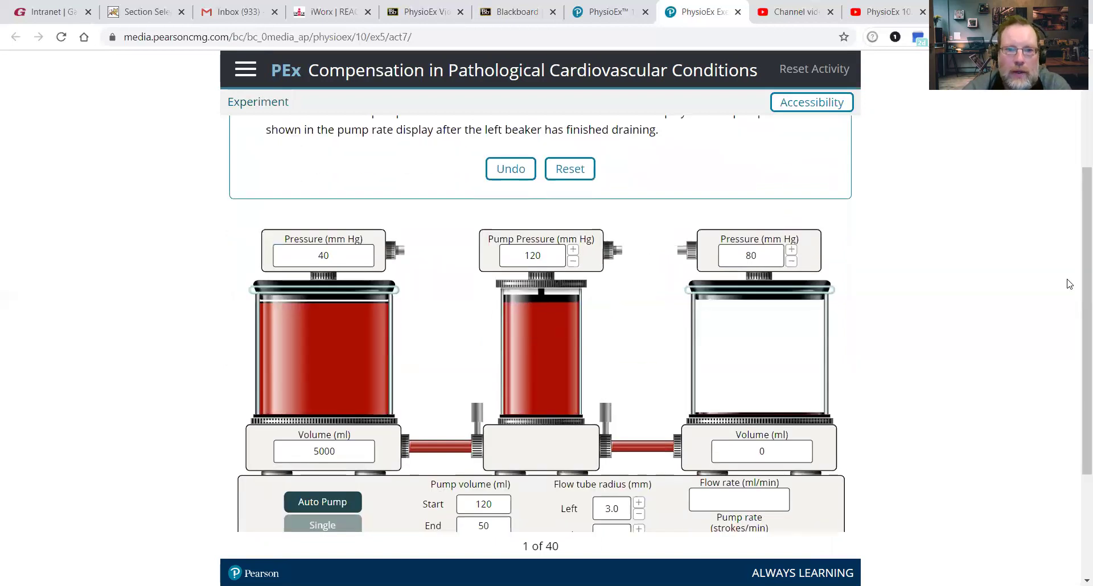
left_click(305, 503)
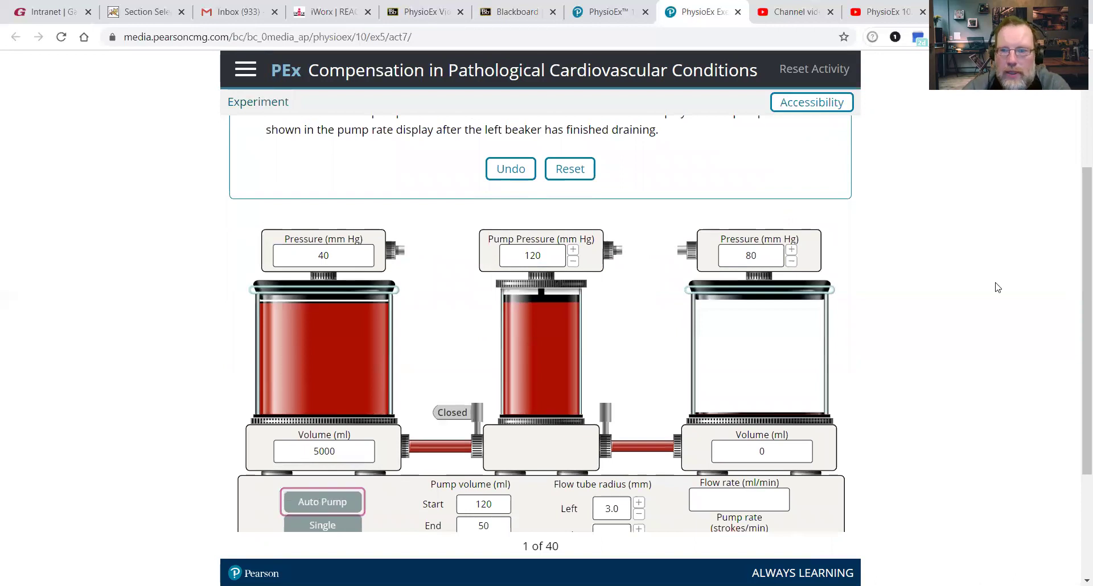
Step: Record the Normal run: flow 5086.8 ml/min, stroke 70 ml, rate 72.7 strokes/min
scroll(1075, 256, "down", 2)
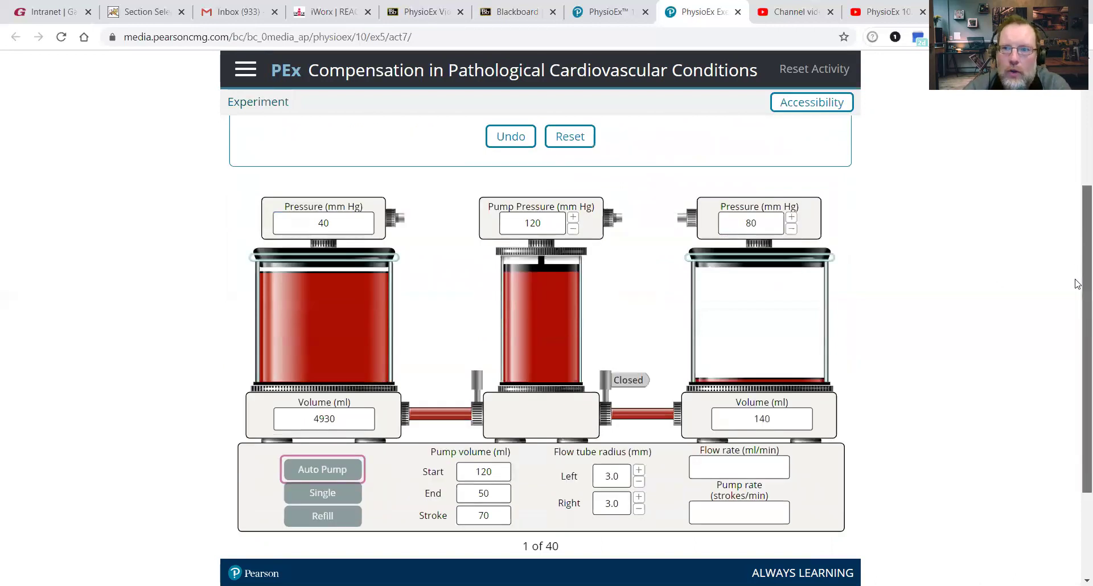
scroll(1073, 319, "down", 2)
scroll(1075, 305, "up", 1)
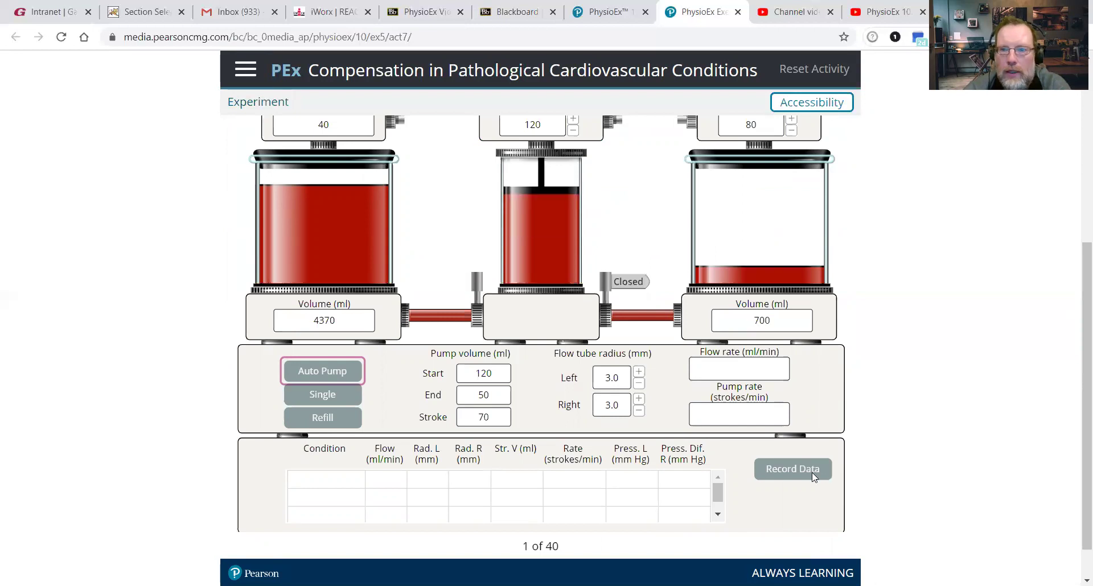
scroll(807, 472, "down", 1)
left_click(802, 427)
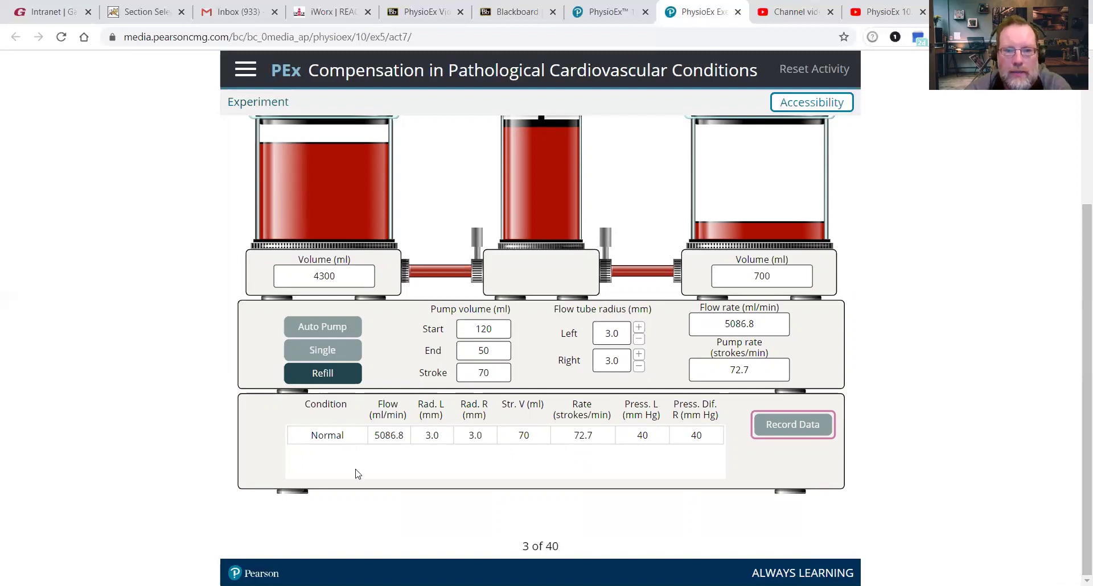
Step: Refill the beakers, set the right flow tube radius to 2.5 mm, and run the pump
left_click(336, 372)
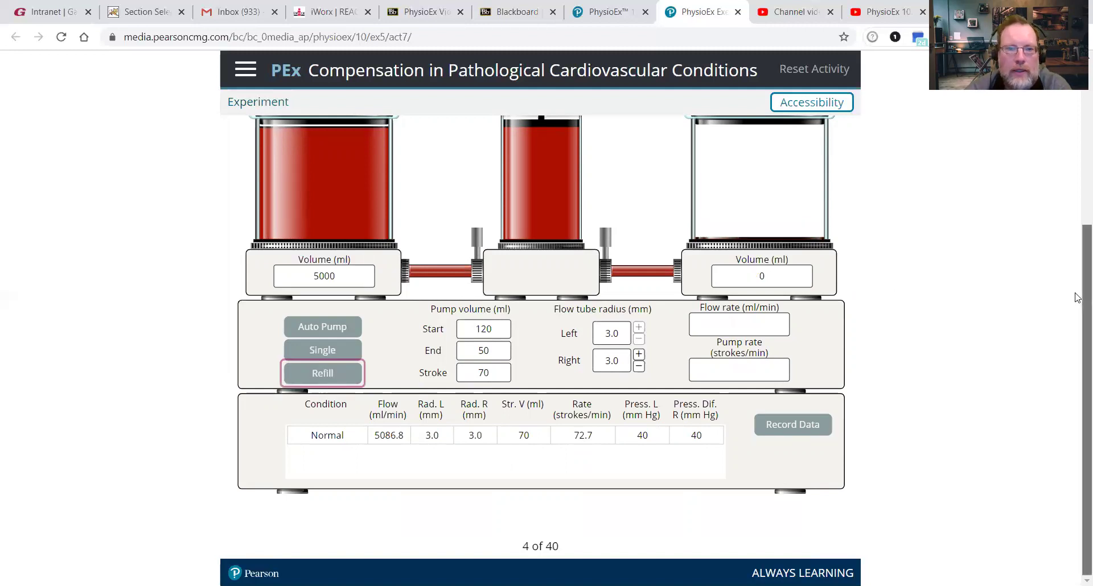
scroll(1077, 228, "up", 4)
scroll(1072, 266, "down", 1)
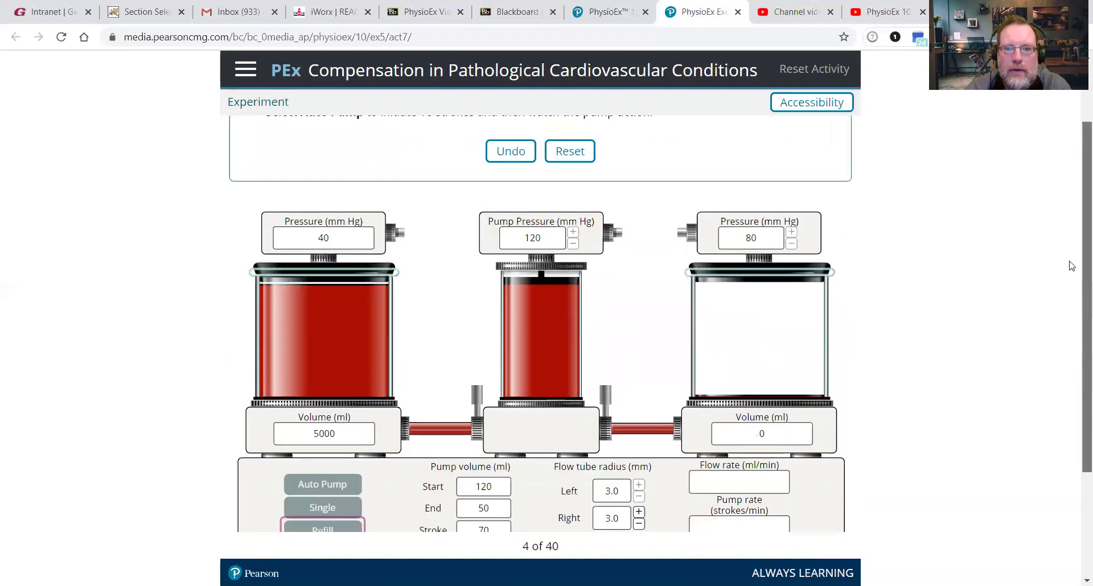
scroll(1071, 266, "down", 2)
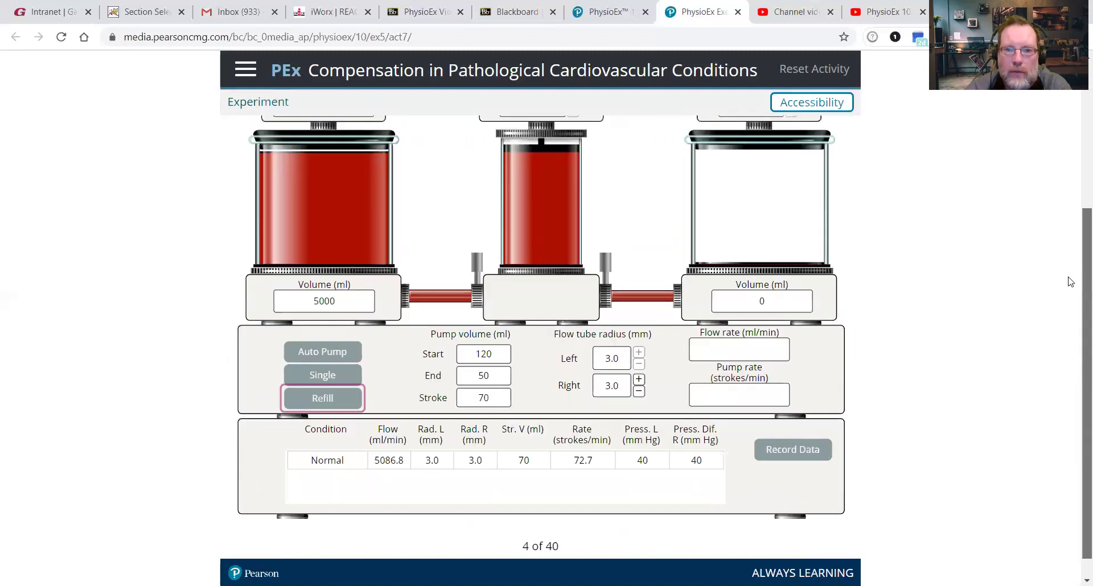
left_click(638, 392)
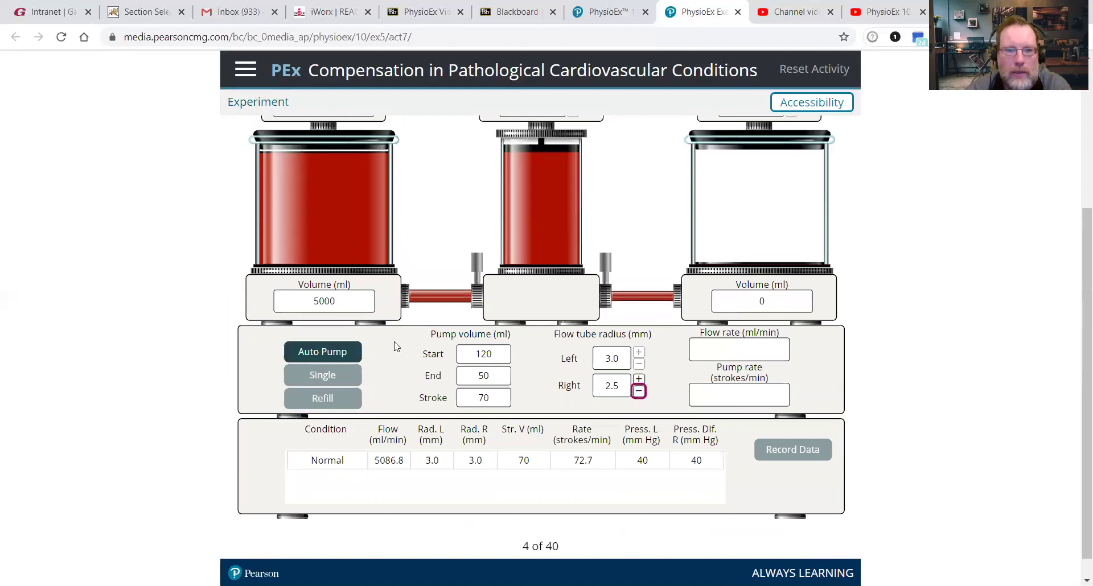
left_click(349, 352)
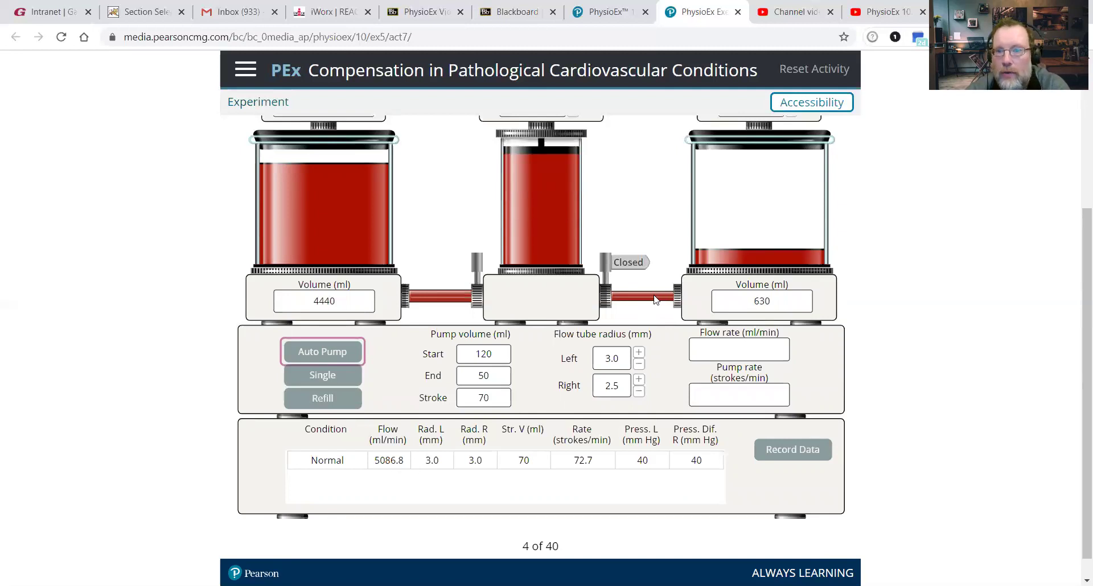
Step: Record the aortic stenosis run (3310.0 ml/min, 47.3 strokes/min) and refill to 5000/0 ml
scroll(659, 298, "down", 1)
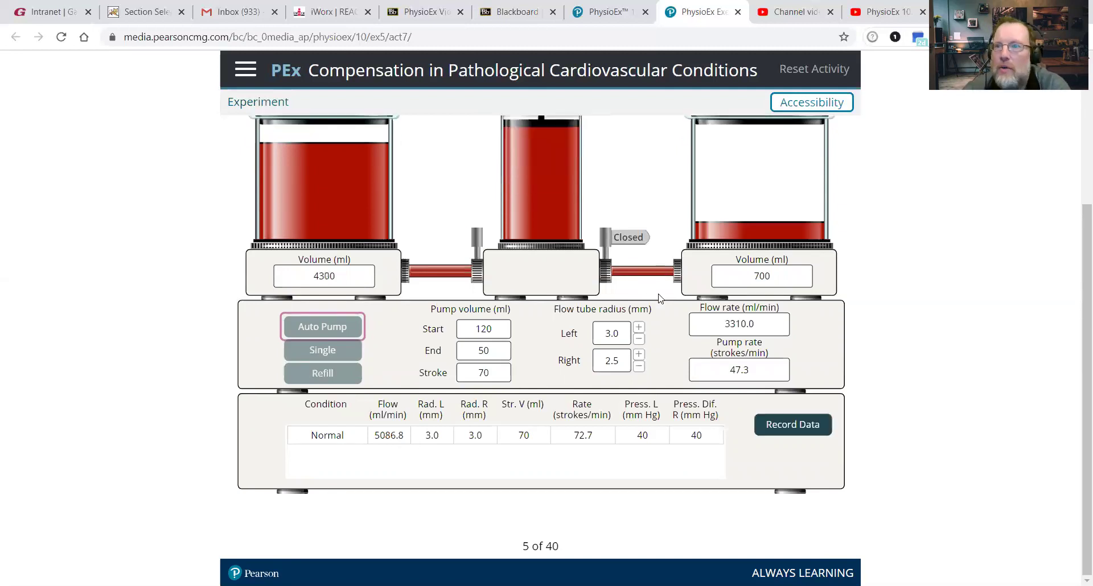
left_click(803, 428)
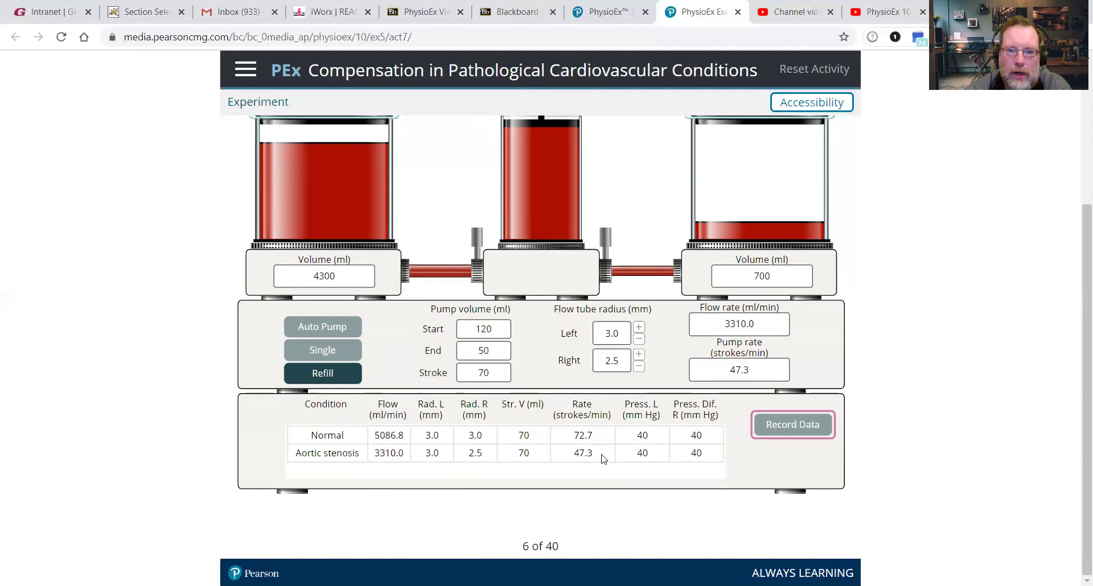
left_click(334, 380)
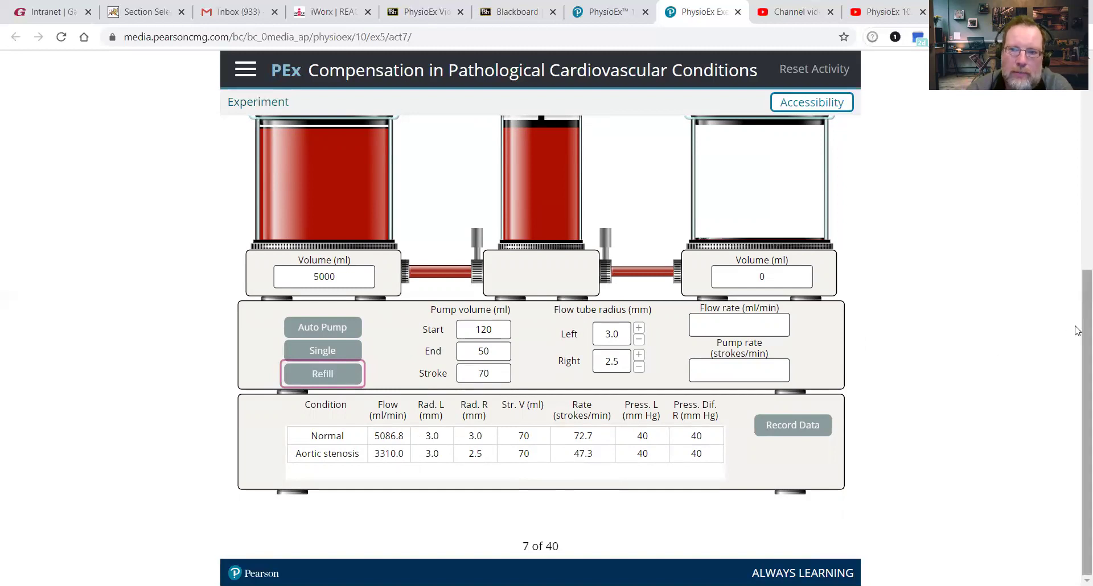
Step: Answer the Stop & Think question with 'aortic valve stenosis', check it, and submit
scroll(1078, 204, "up", 6)
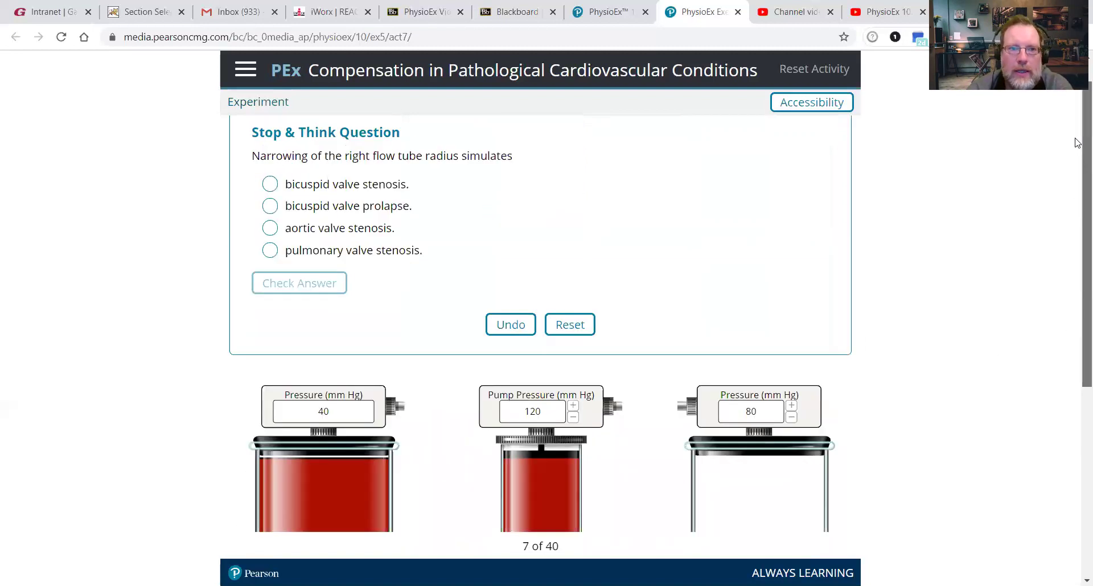
left_click(270, 227)
left_click(331, 285)
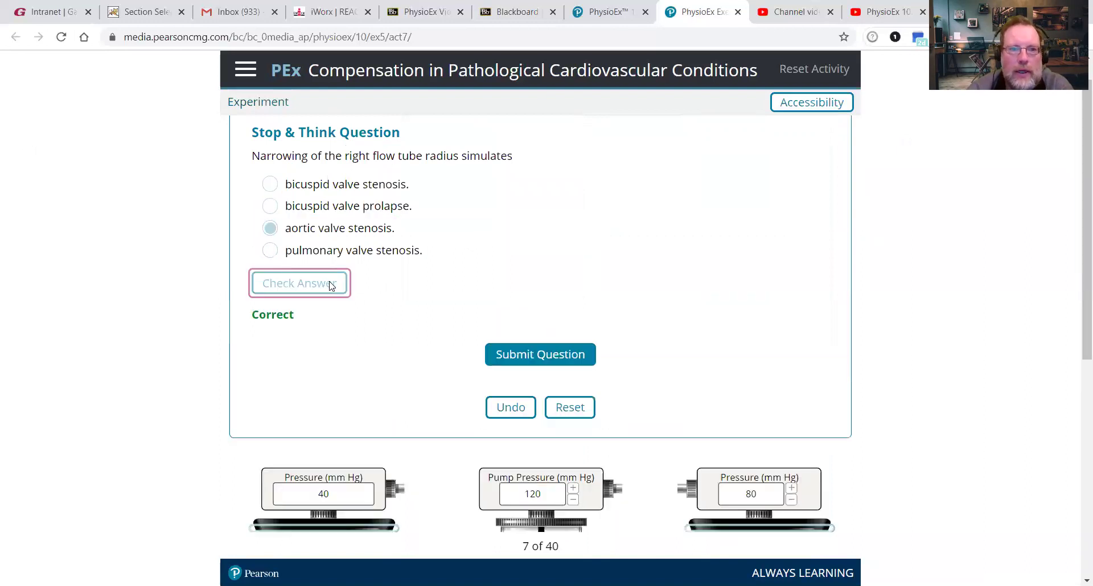
left_click(568, 359)
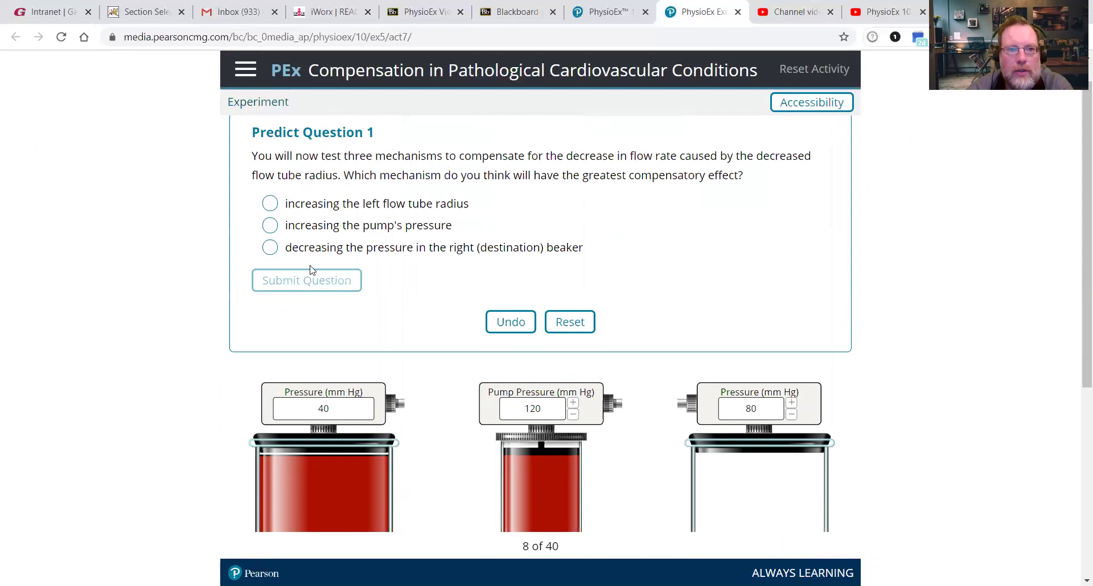
Step: Predict that decreasing the right (destination) beaker pressure compensates most
left_click(270, 254)
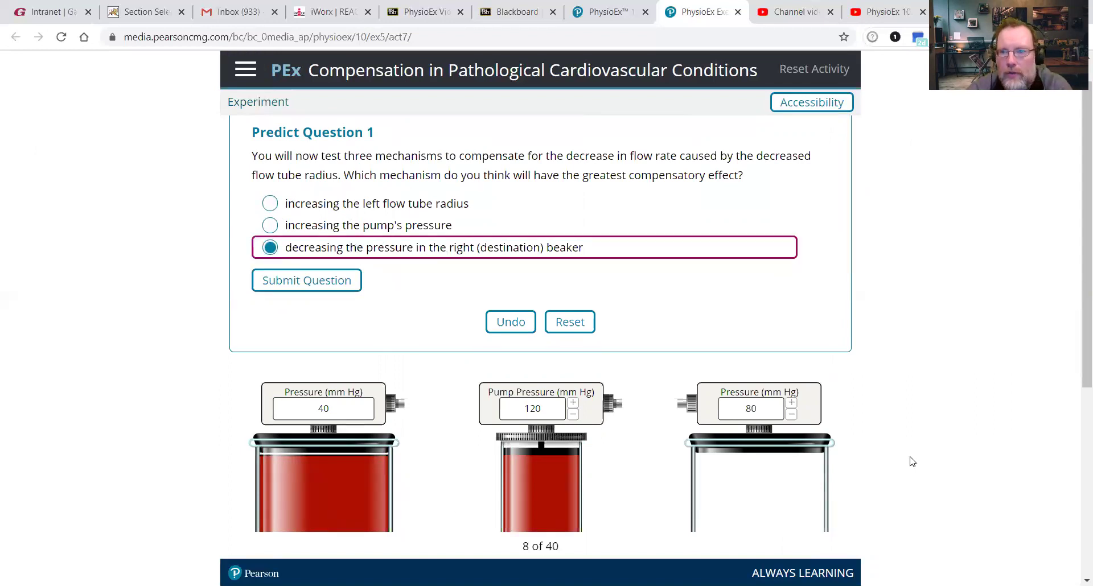
scroll(1069, 355, "down", 3)
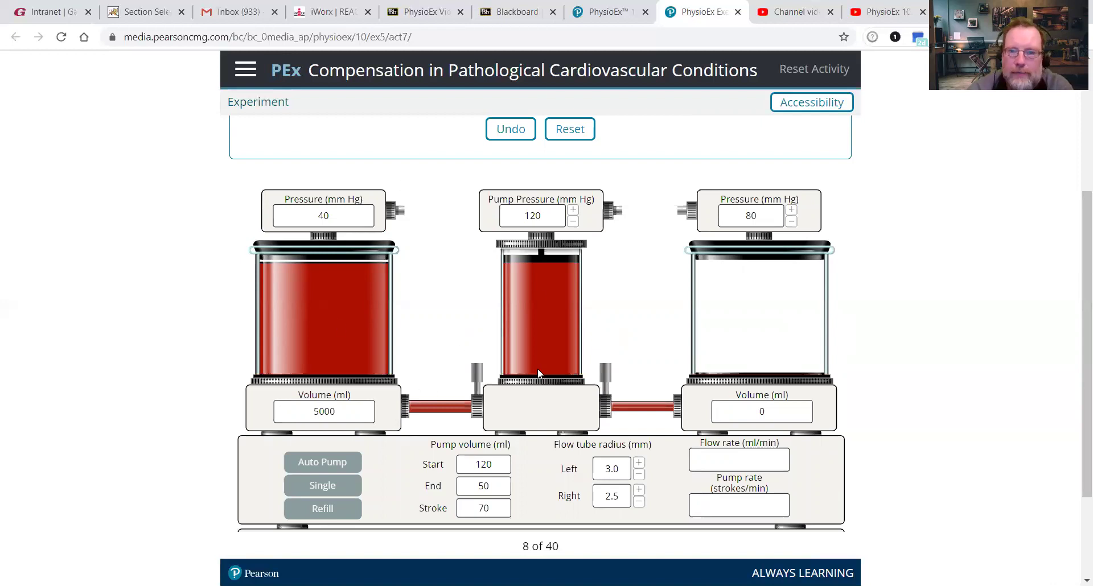
scroll(1074, 196, "up", 4)
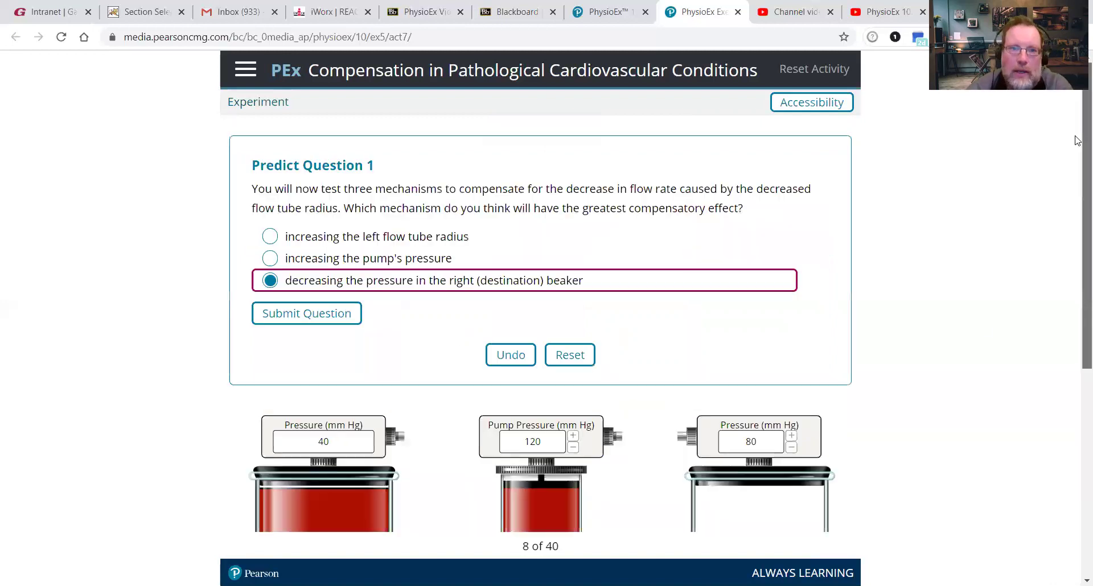
Step: Submit Predict Question 1, raise the left flow tube radius to 3.5 mm, and pump
left_click(343, 313)
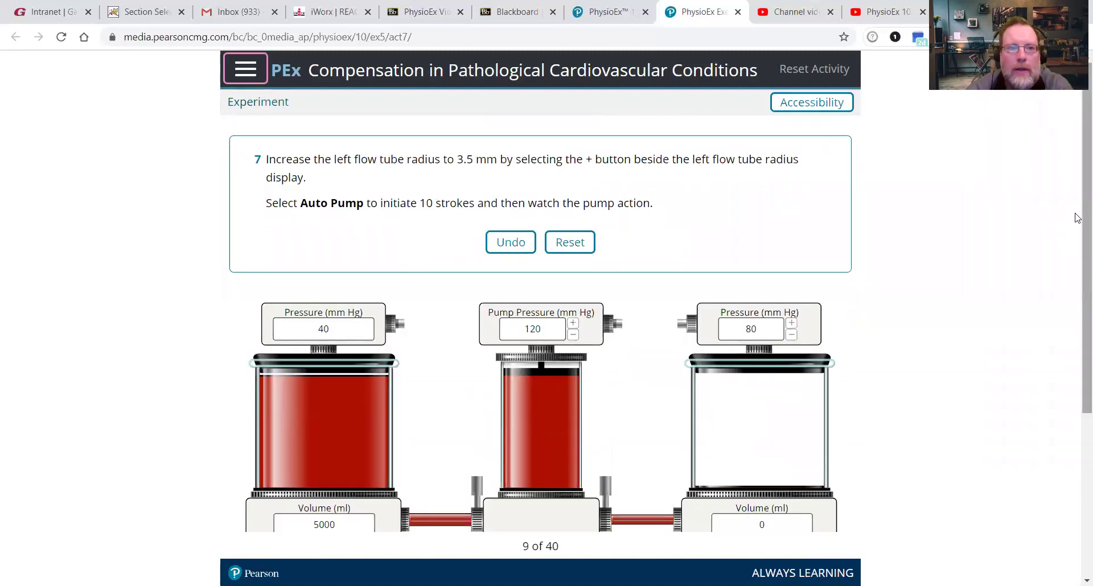
scroll(1076, 228, "down", 4)
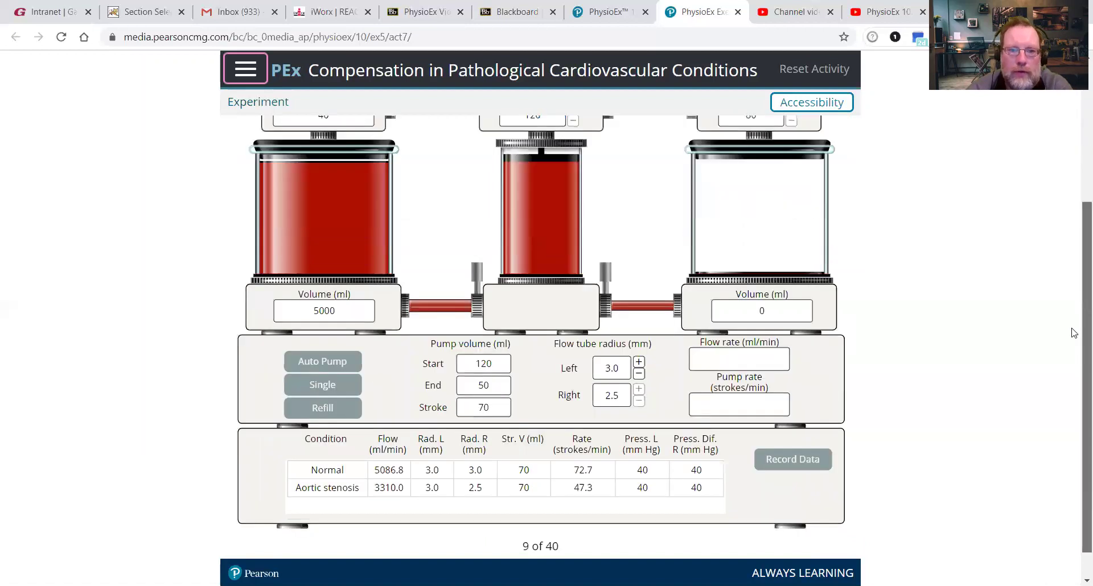
scroll(1073, 333, "up", 1)
left_click(638, 404)
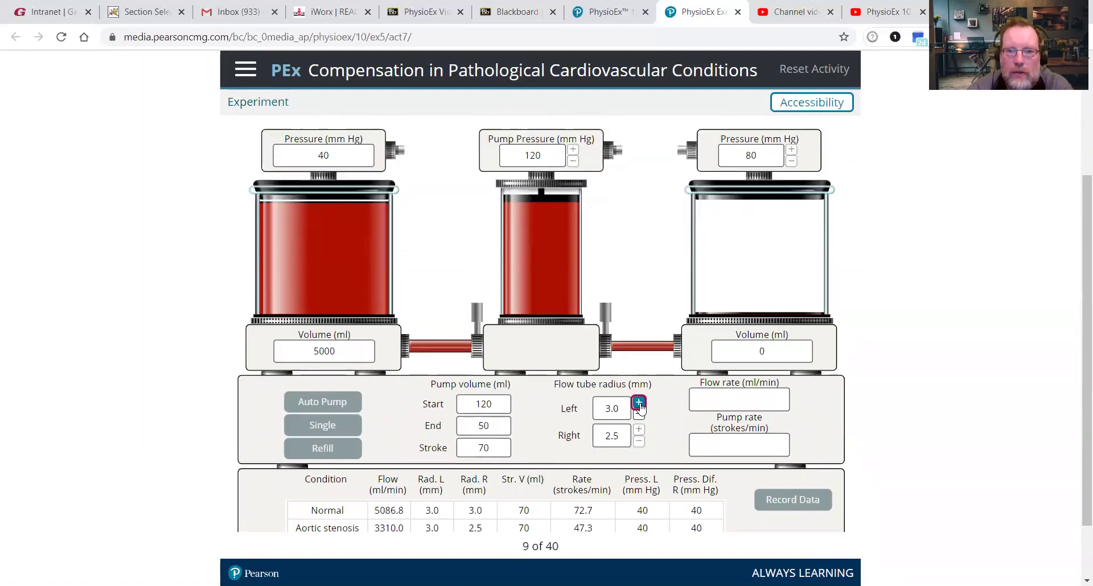
left_click(333, 402)
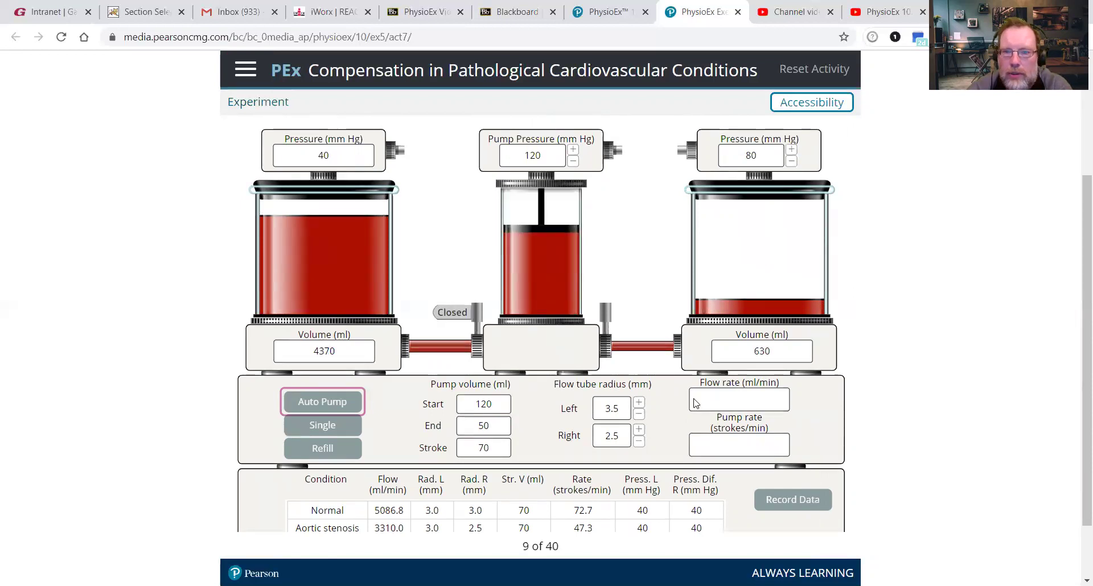
Step: Record the Increased preload run (3892.9 ml/min, 55.6 strokes/min) and refill the beakers
scroll(1063, 286, "down", 1)
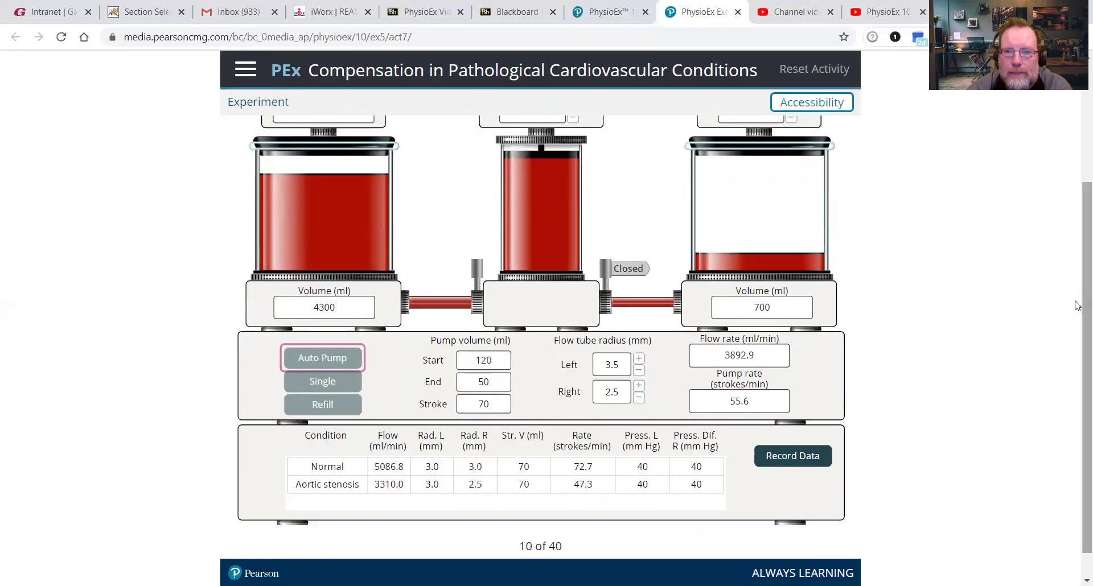
scroll(1078, 307, "down", 1)
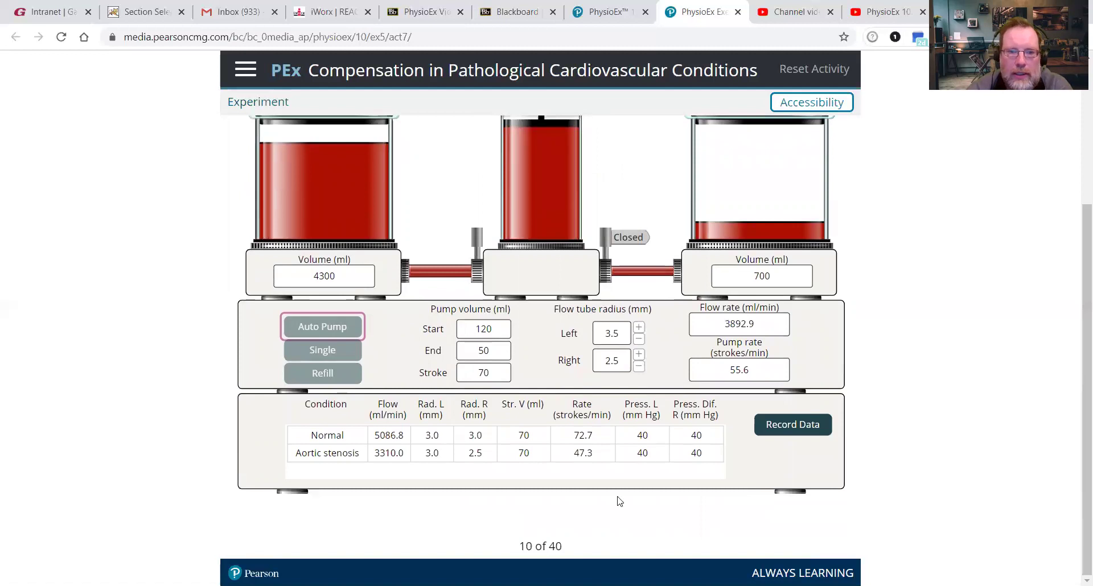
left_click(785, 428)
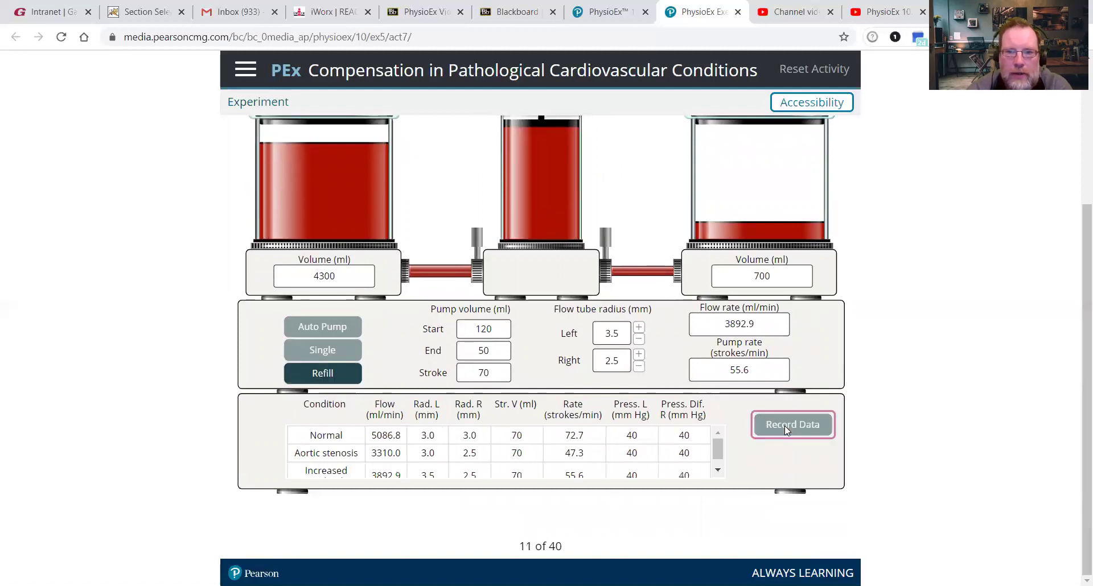
left_click(719, 469)
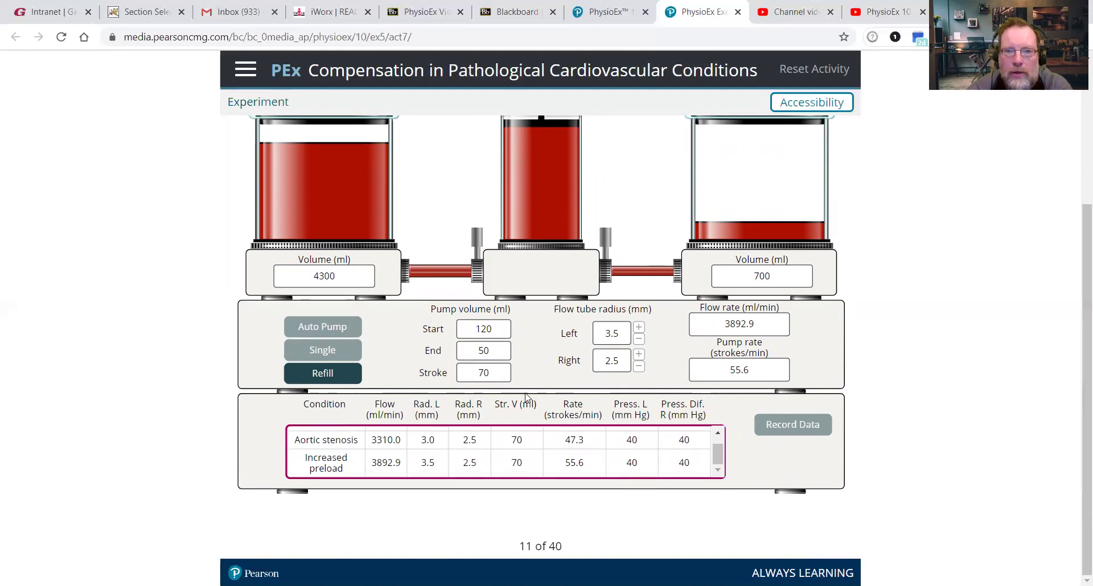
left_click(337, 375)
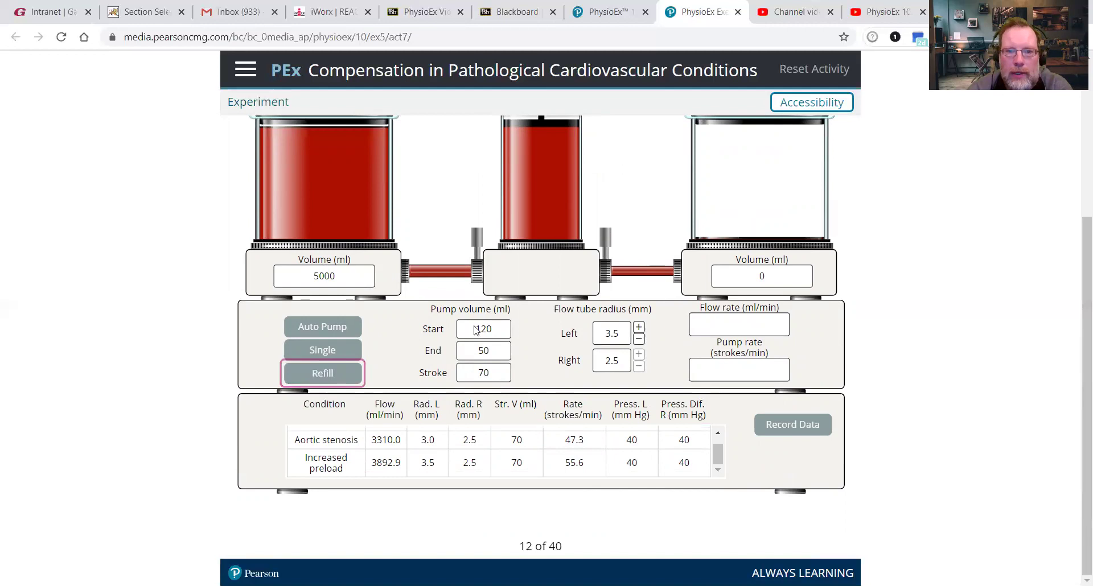
Step: Pump at 4.0 mm left radius and record the run (4256.7 ml/min, 60.8 strokes/min)
left_click(639, 327)
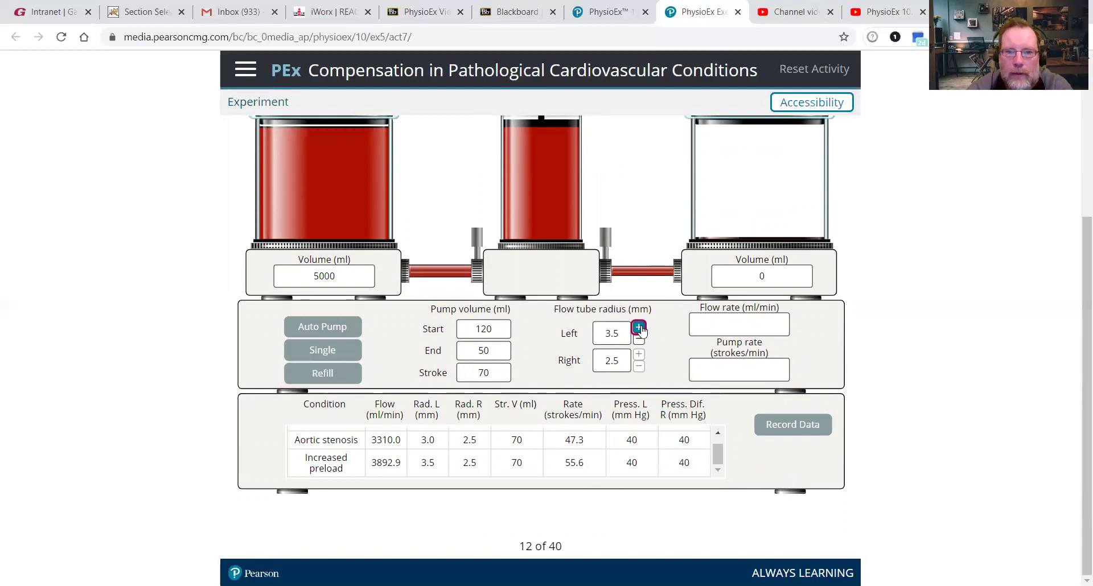
left_click(343, 330)
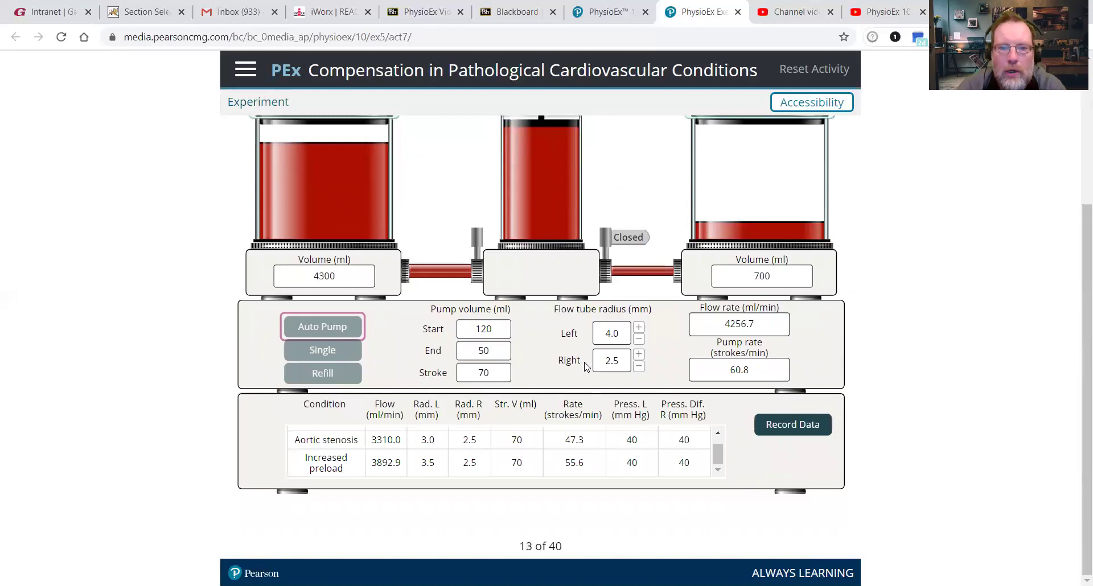
left_click(780, 430)
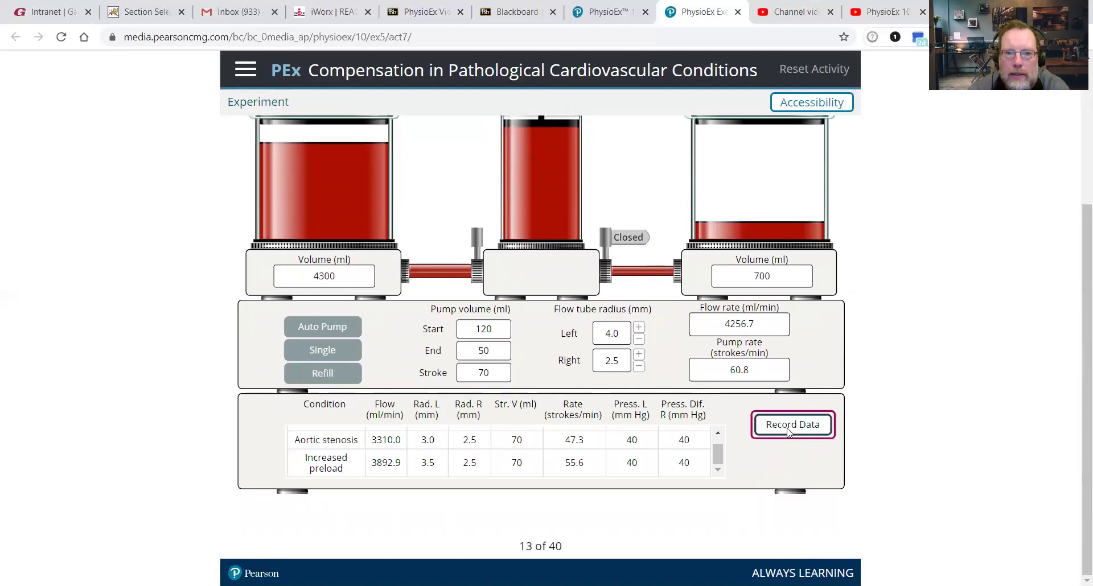
left_click(719, 471)
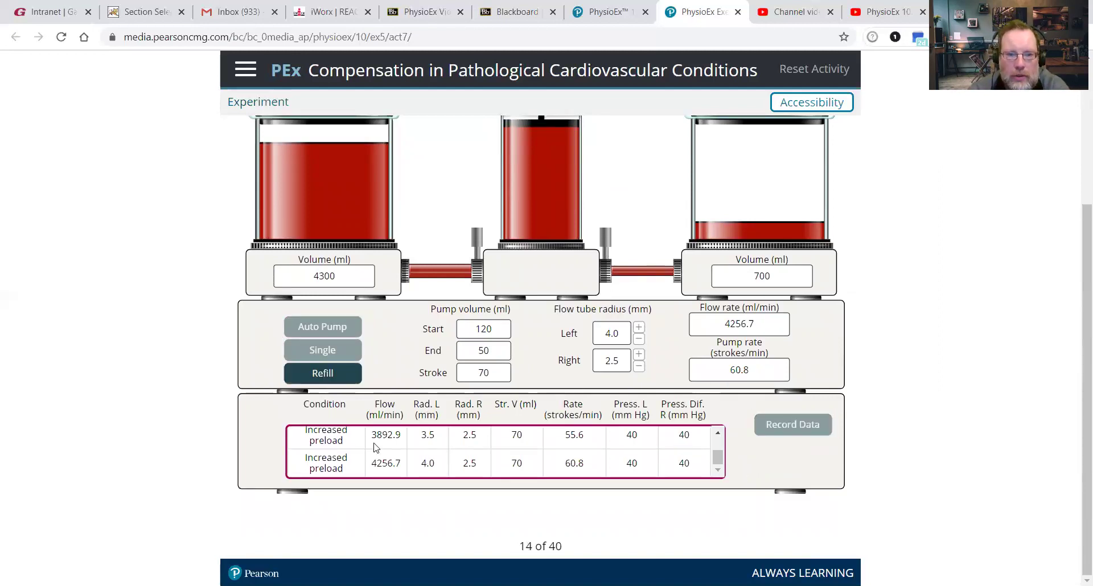
Step: Refill the beakers, set the left radius to 4.5 mm, pump, and record the run
left_click(326, 380)
left_click(638, 328)
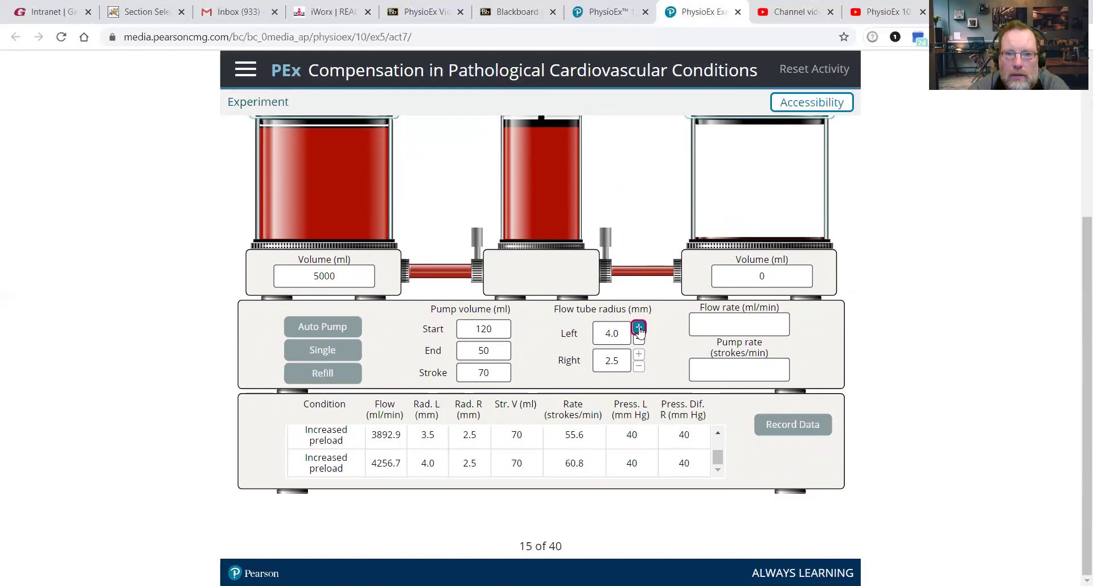
left_click(345, 329)
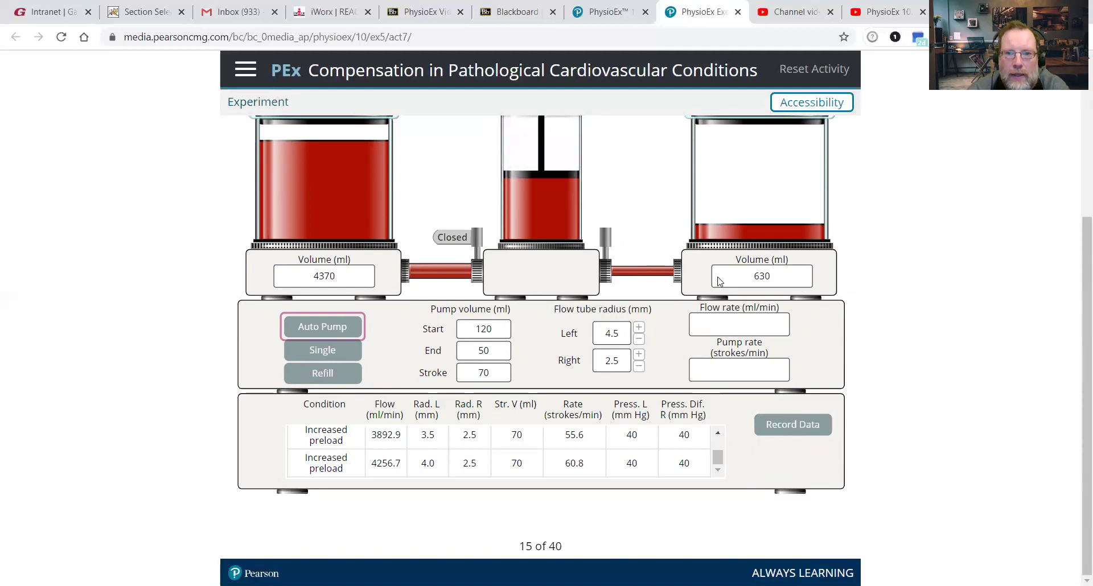
left_click(788, 427)
left_click(788, 426)
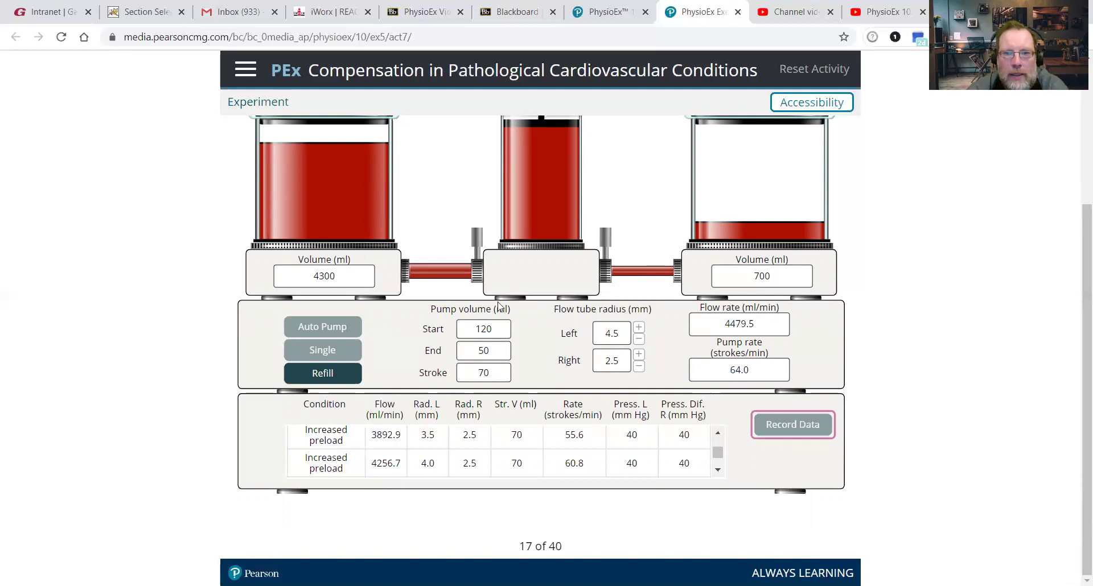
Step: Refill the beakers, view the 4479.5 ml/min row, and raise the left radius to 5.0 mm
left_click(327, 374)
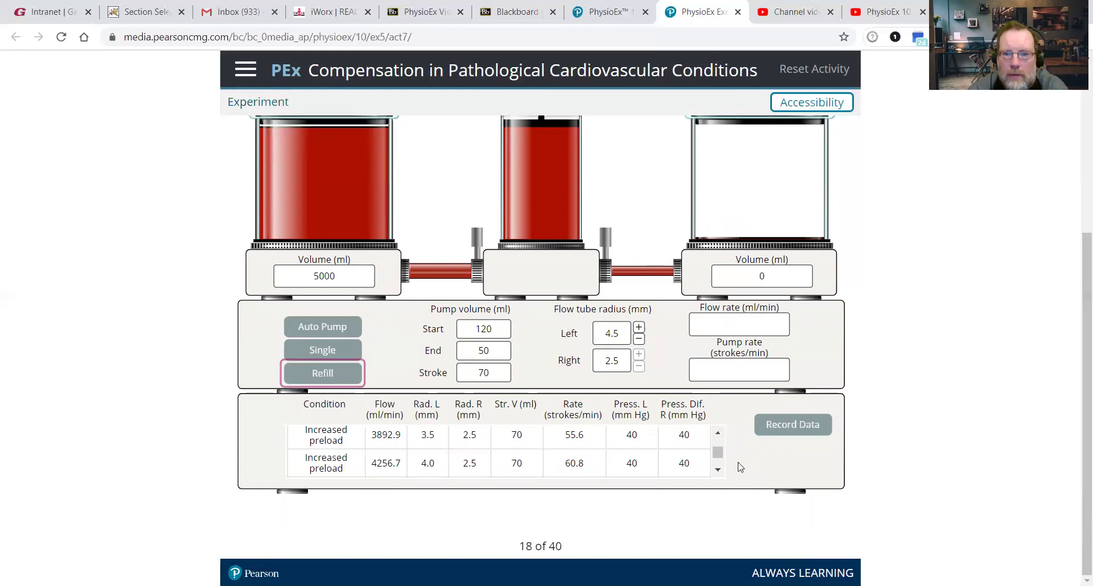
left_click(717, 470)
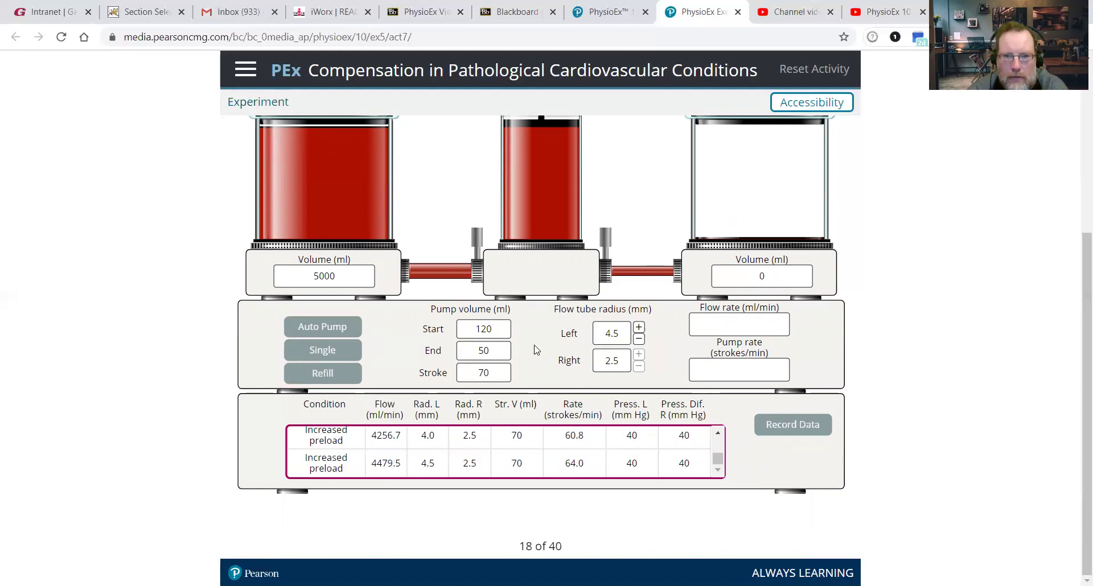
left_click(638, 330)
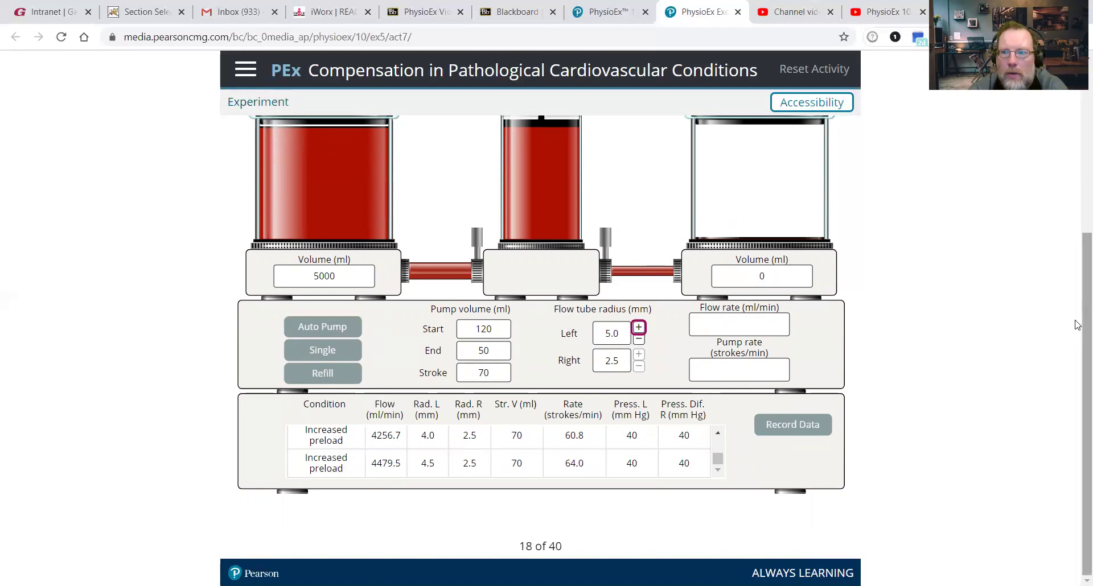
left_click_drag(1076, 316, 1076, 272)
left_click(639, 397)
left_click(639, 398)
left_click(638, 398)
left_click(638, 398)
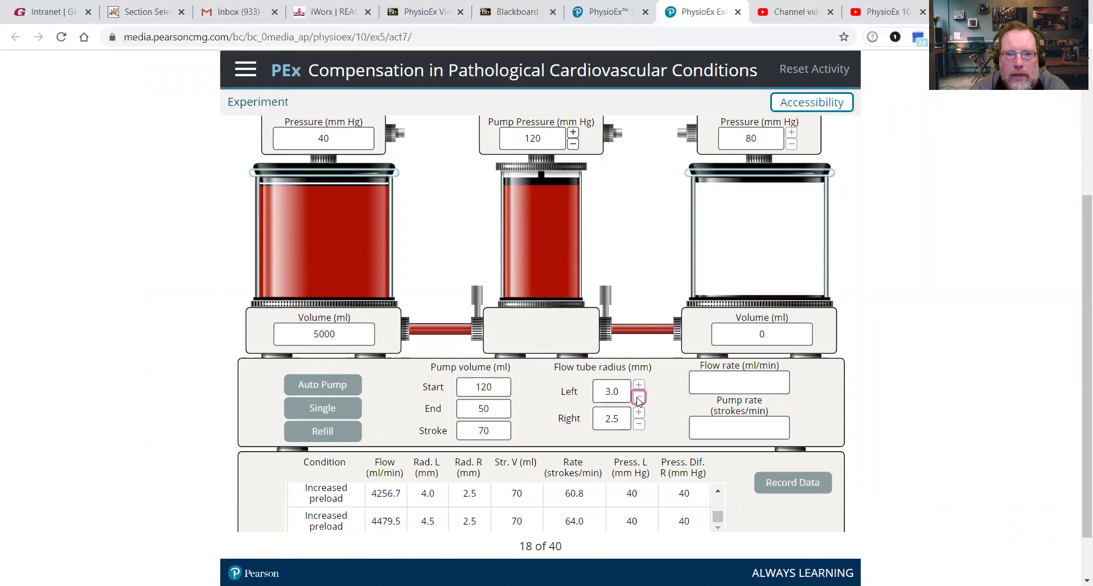
left_click_drag(1077, 275, 1077, 94)
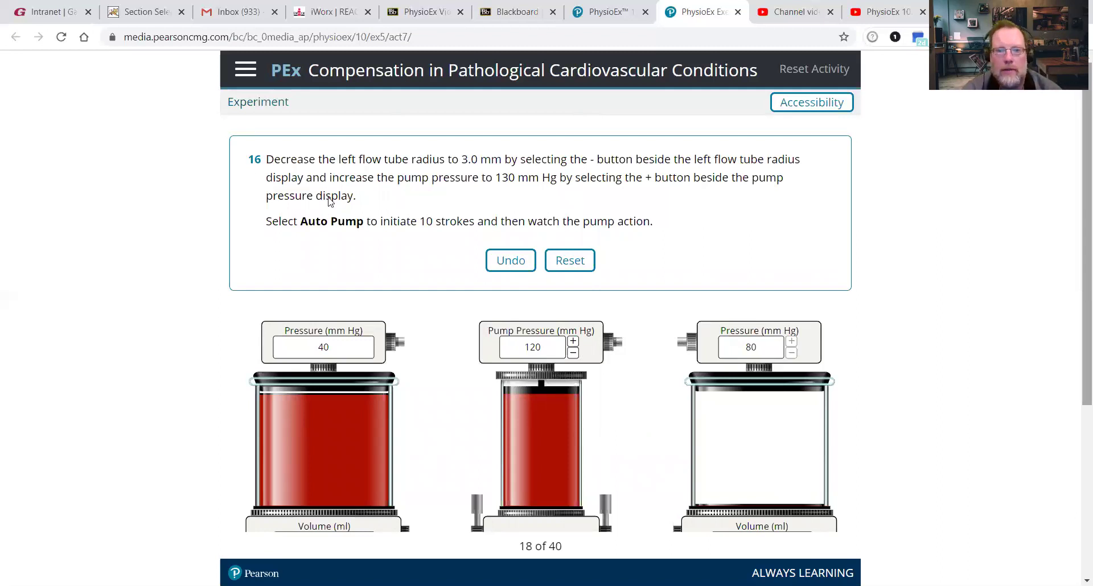
left_click_drag(1077, 222, 1077, 374)
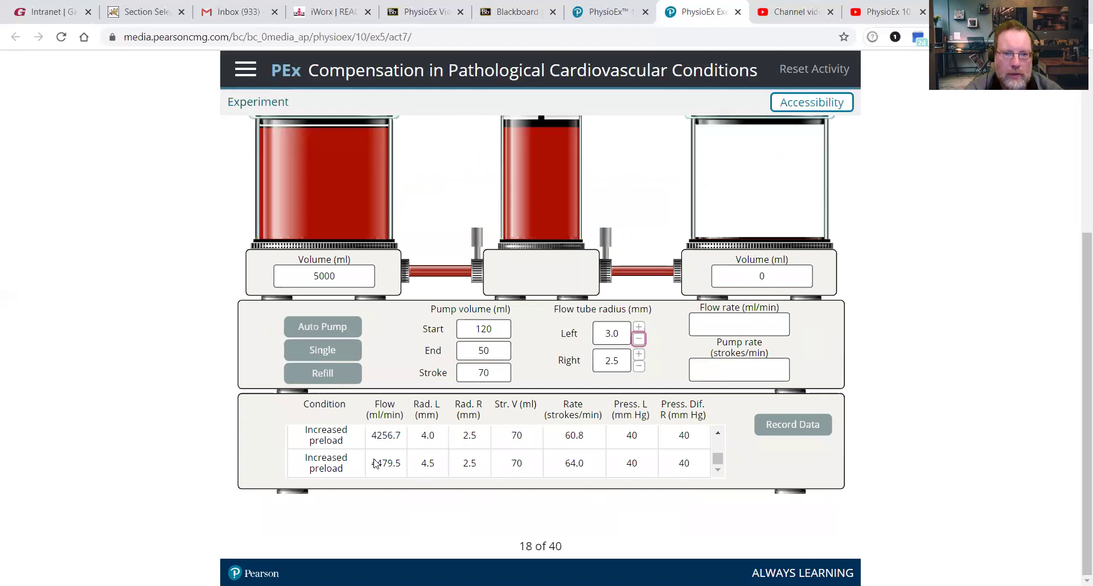
left_click_drag(719, 450, 725, 425)
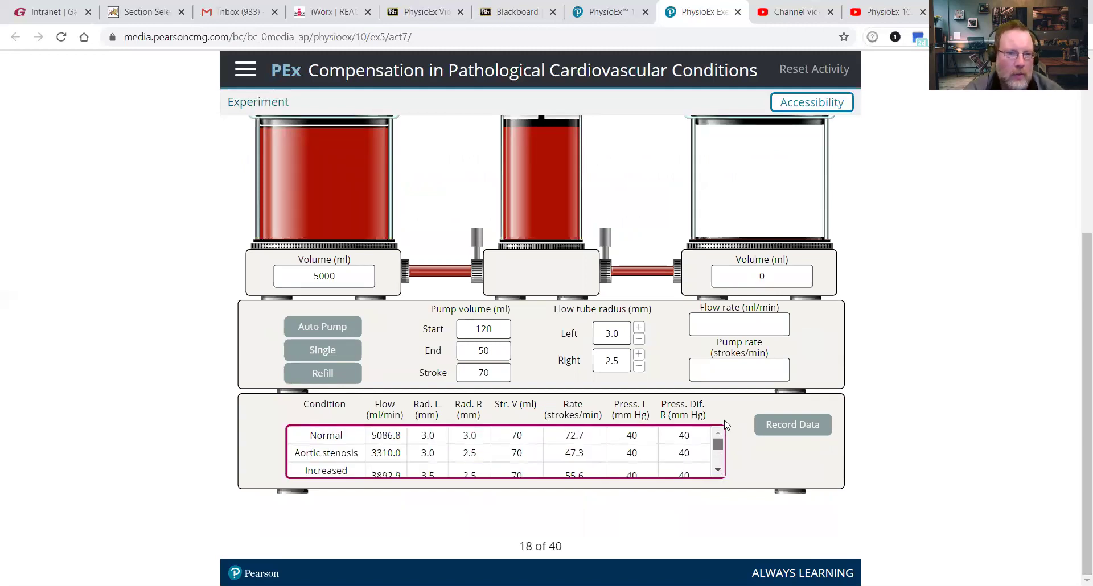
scroll(721, 462, "down", 3)
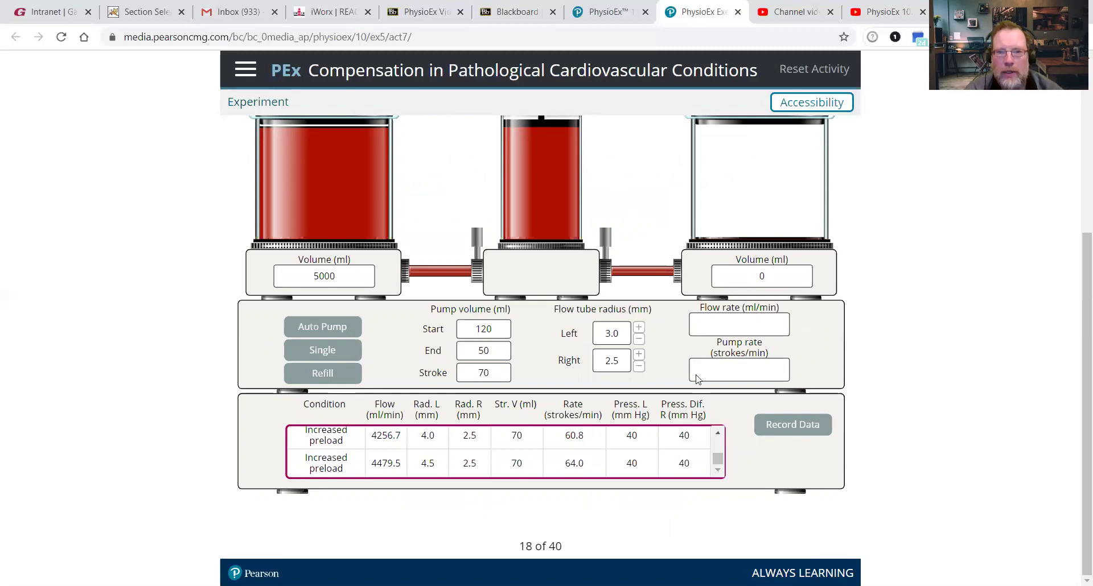
left_click_drag(1077, 335, 1078, 190)
Step: Raise the pump pressure to 130 mm Hg, pump, and record the 3826.3 ml/min run
left_click(573, 315)
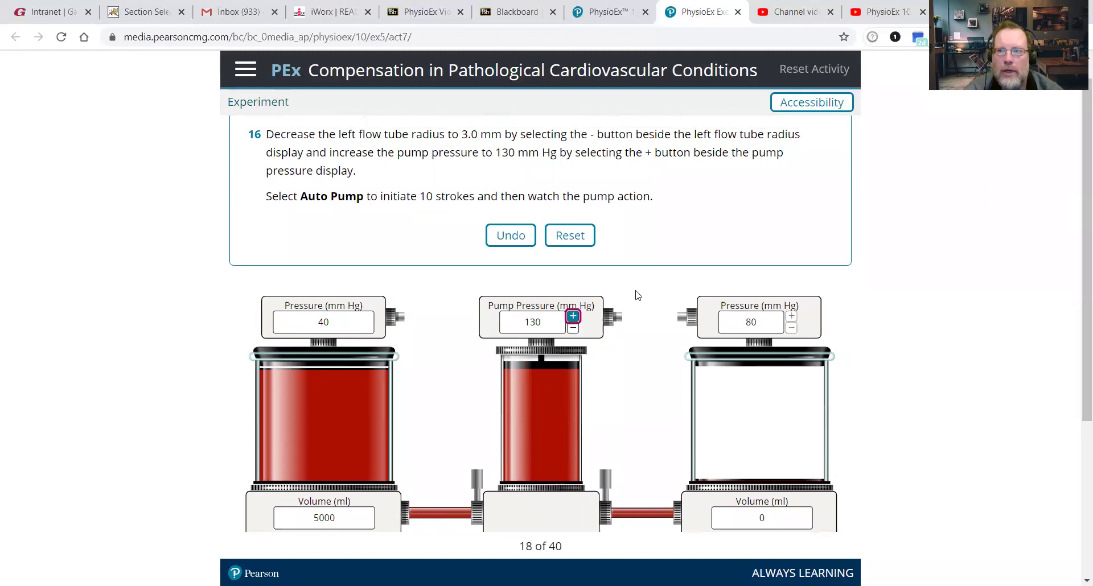
left_click_drag(1078, 329, 1077, 471)
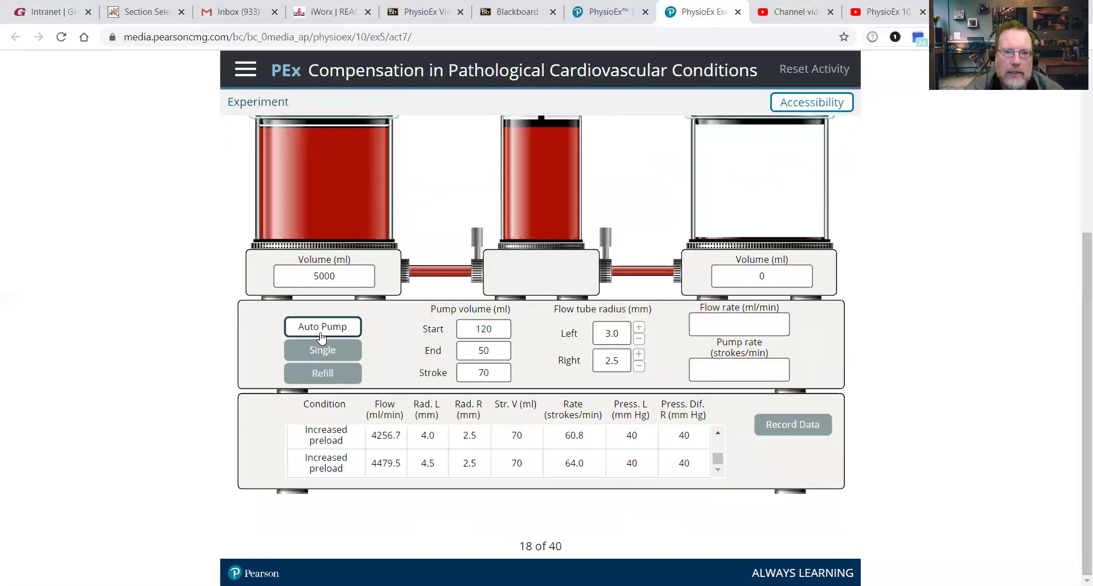
key("Return")
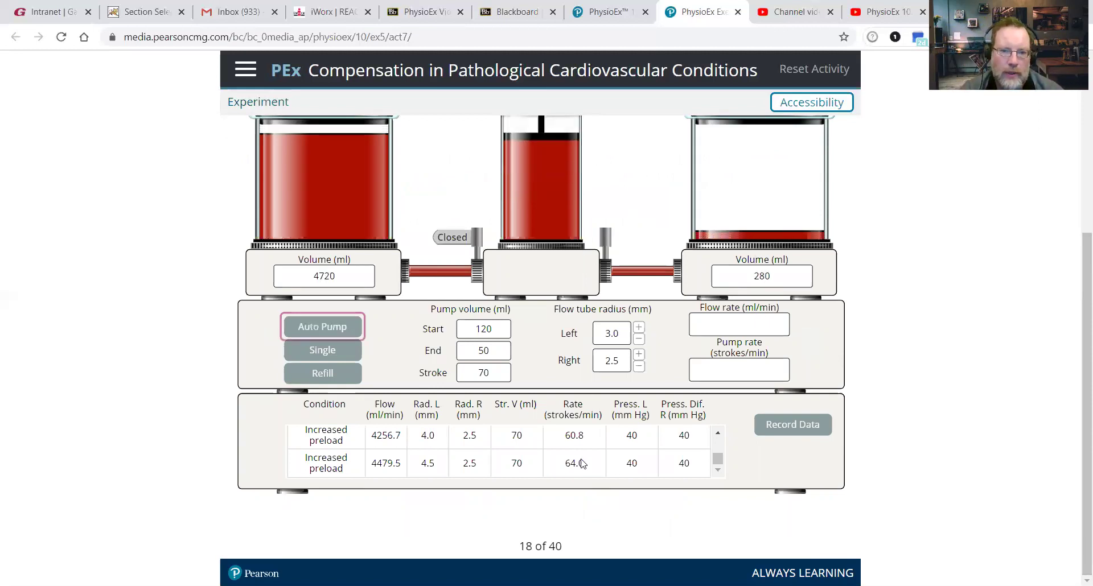
left_click(718, 459)
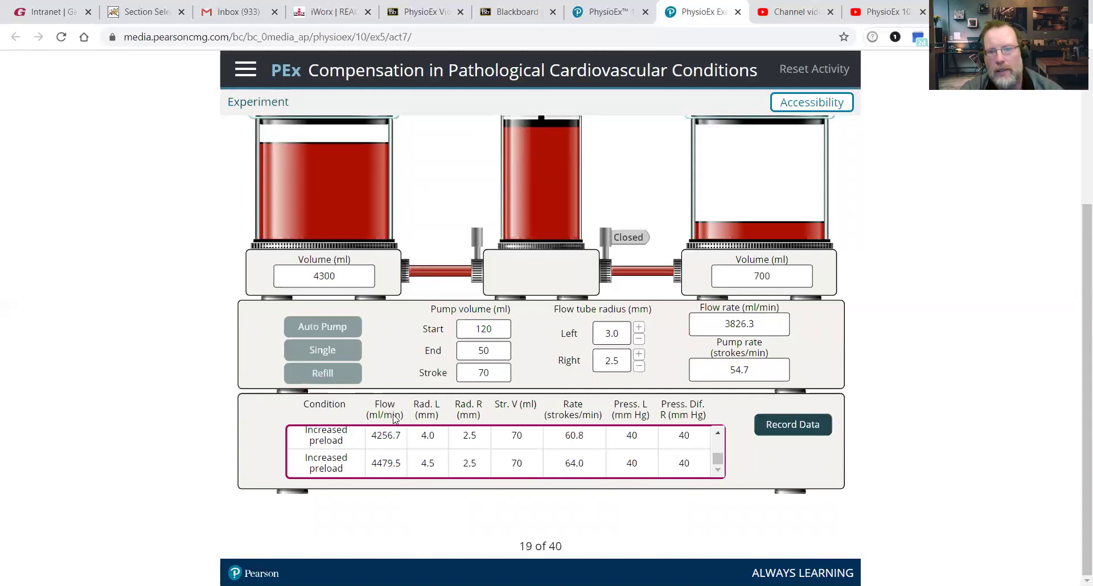
left_click(773, 433)
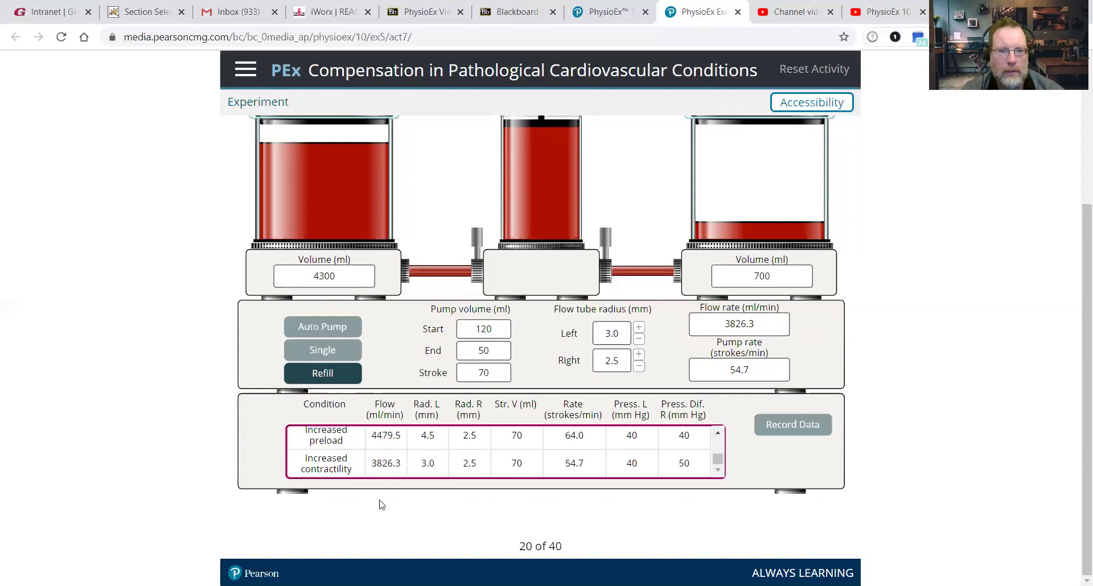
Step: Refill the left beaker to 5000 ml
scroll(719, 428, "up", 3)
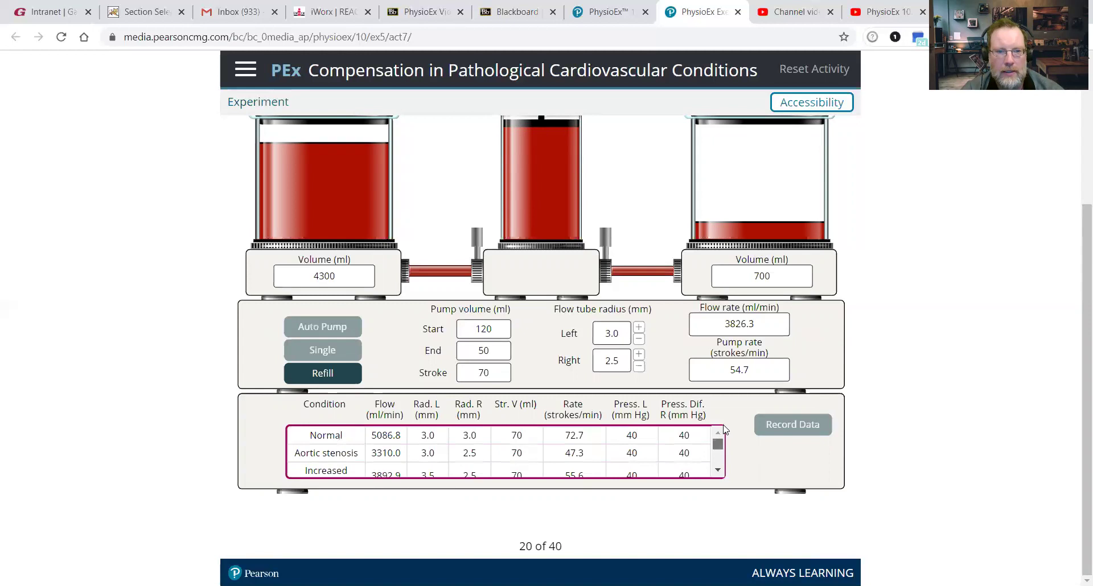
scroll(729, 460, "down", 3)
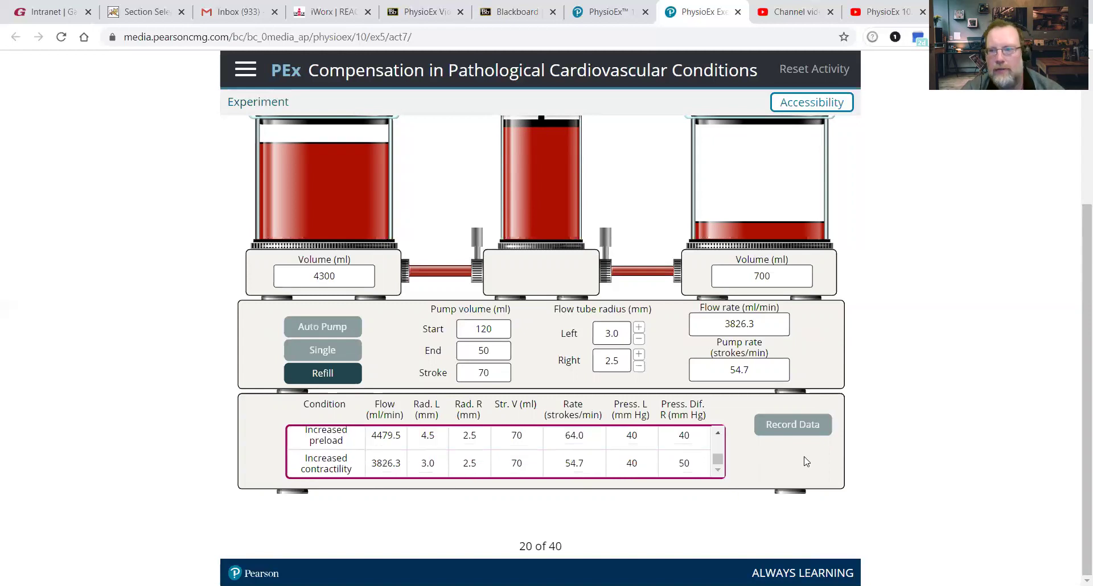
left_click(322, 374)
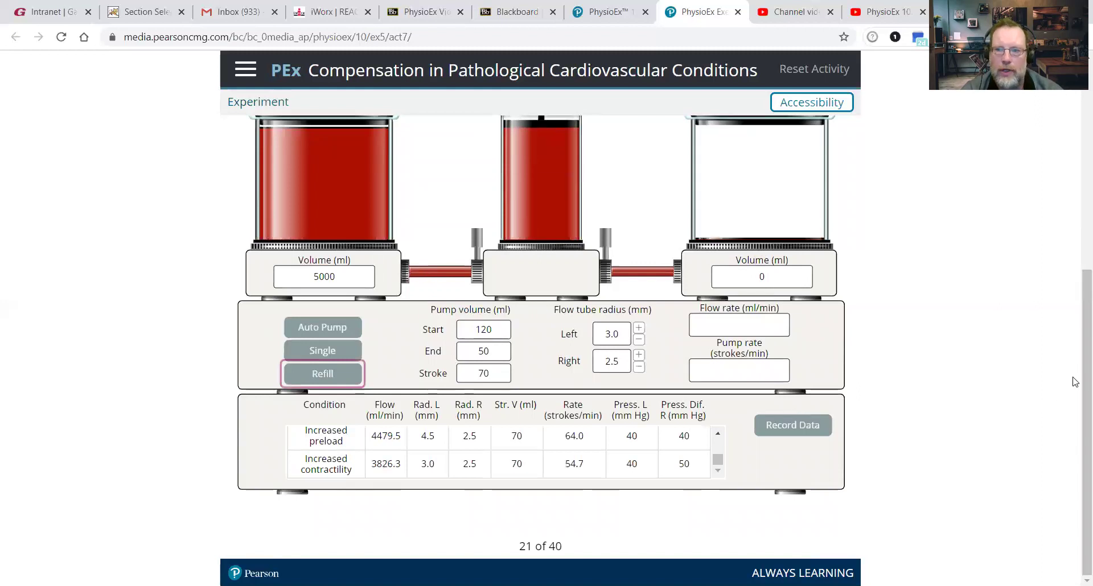
Step: Answer 'increasing the force of contraction' to the pump-pressure question, check it, and submit
scroll(1074, 381, "up", 5)
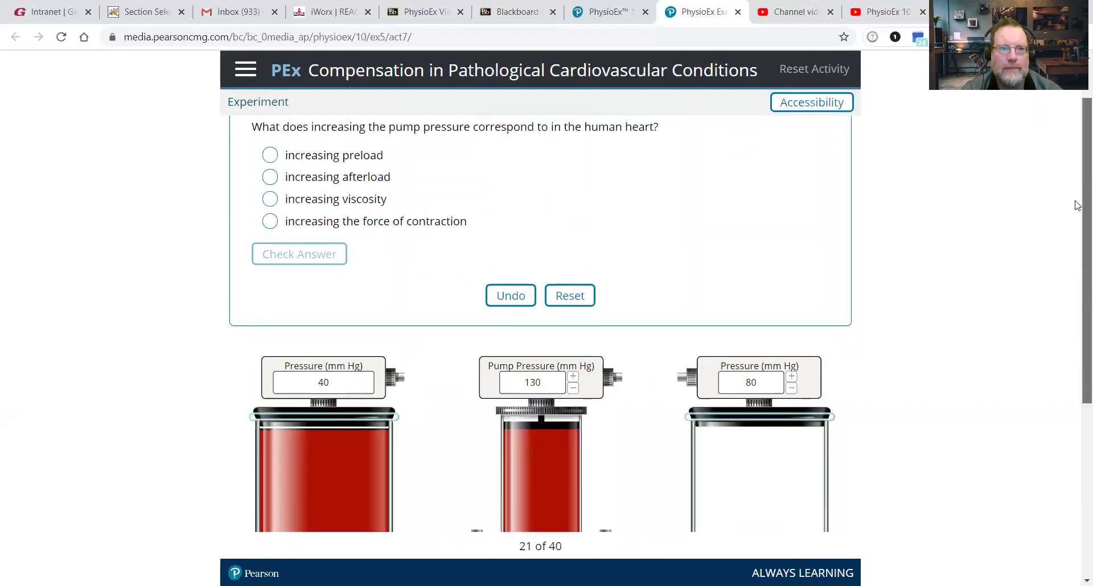
scroll(239, 219, "up", 1)
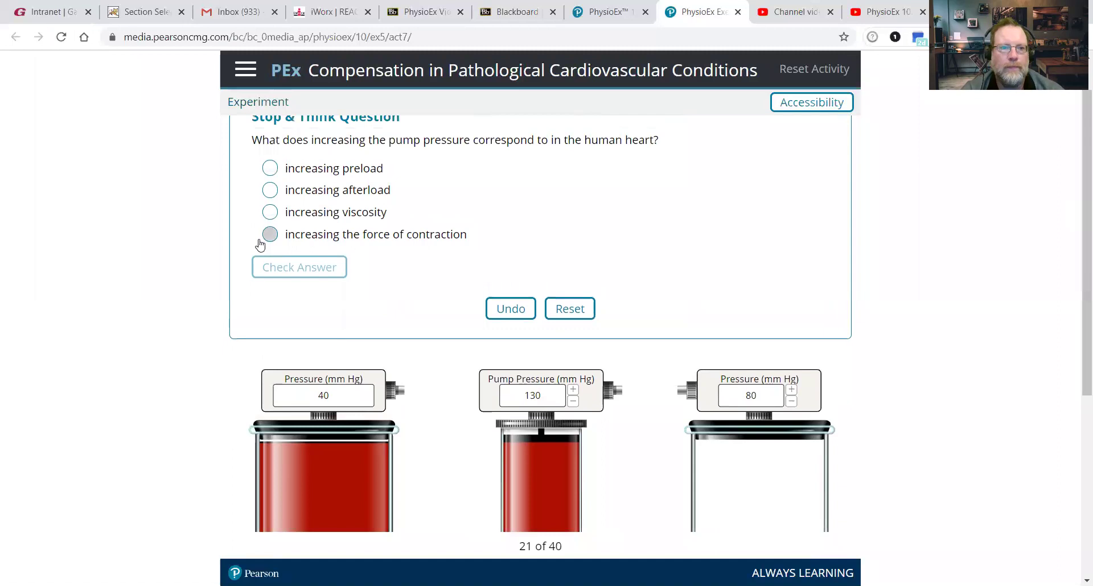
left_click(276, 234)
left_click(312, 267)
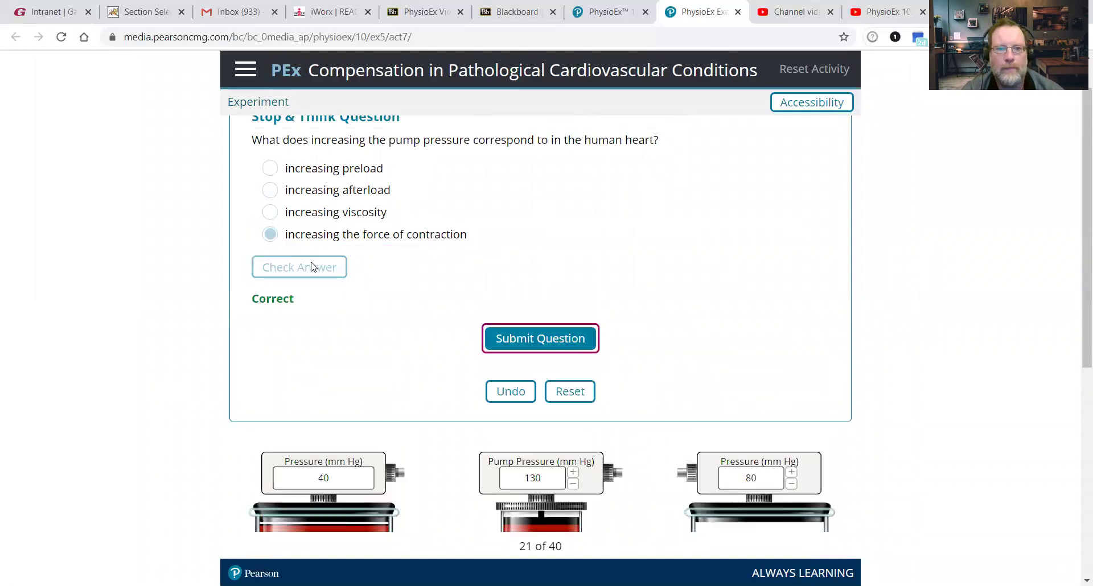
left_click(568, 338)
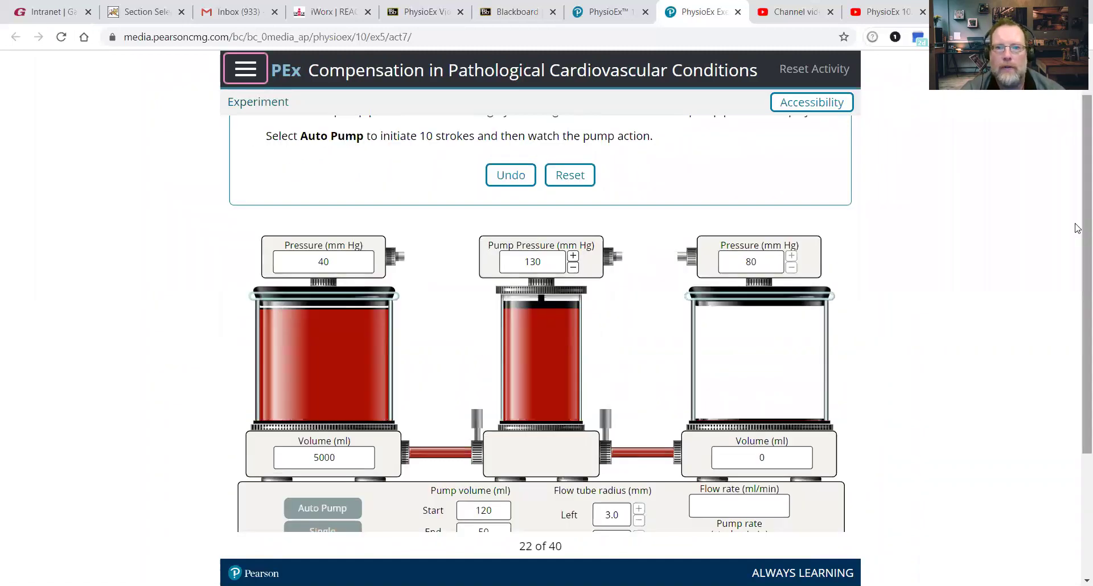
Step: Raise the pump pressure to 140 mm Hg, pump, and record the 4270.3 ml/min run
scroll(1077, 229, "up", 1)
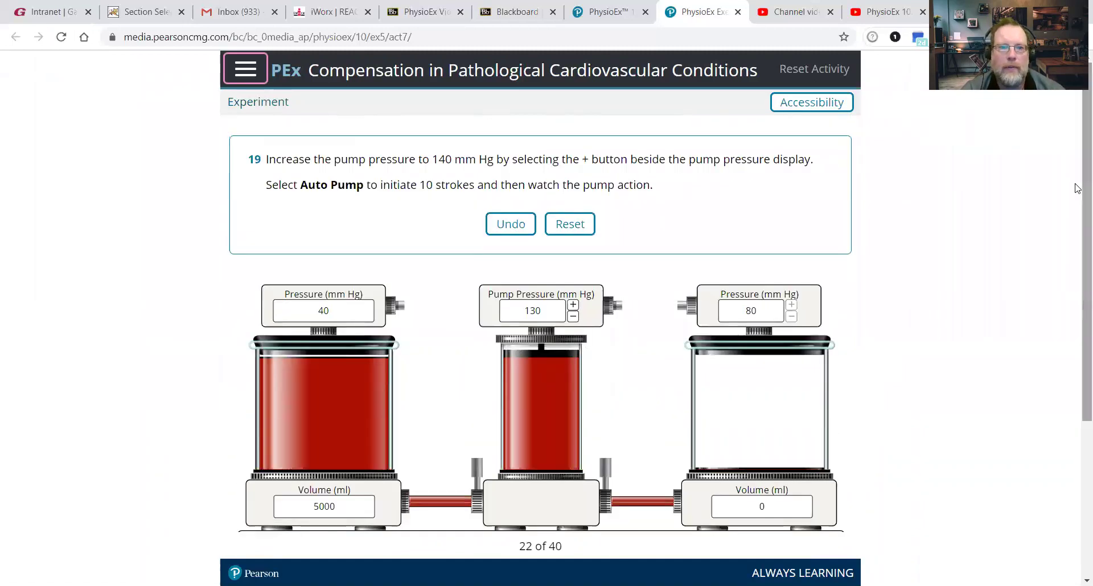
left_click(572, 305)
scroll(1077, 231, "down", 3)
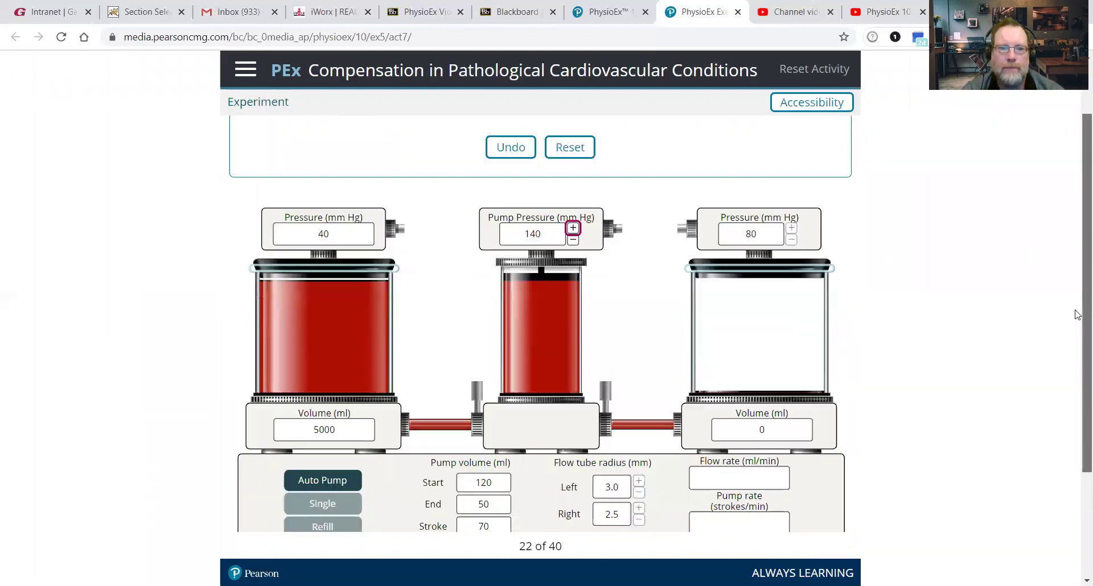
left_click(302, 430)
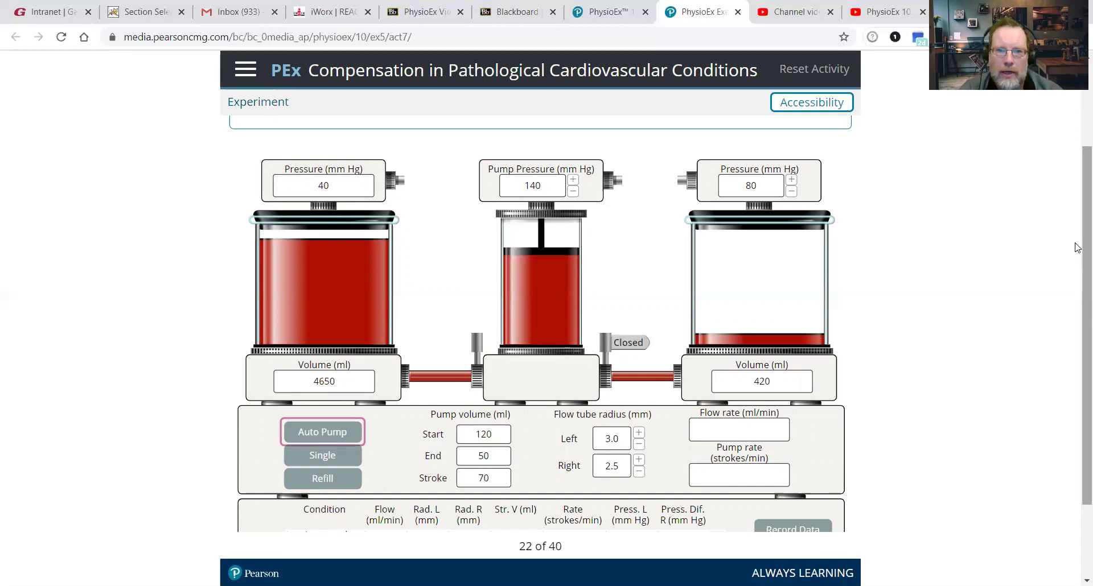
scroll(1078, 233, "up", 1)
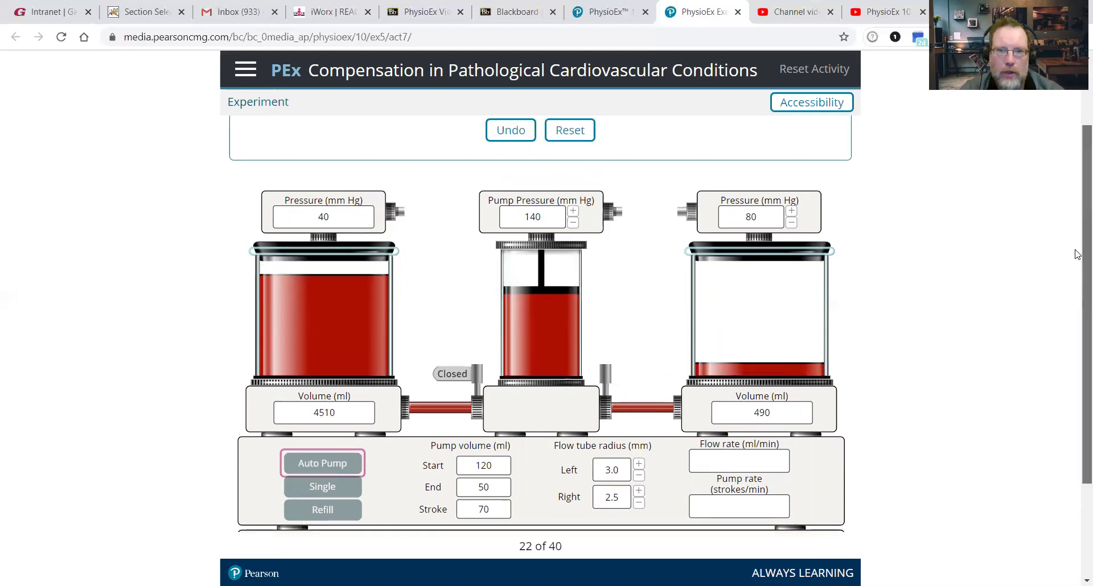
scroll(1076, 251, "down", 3)
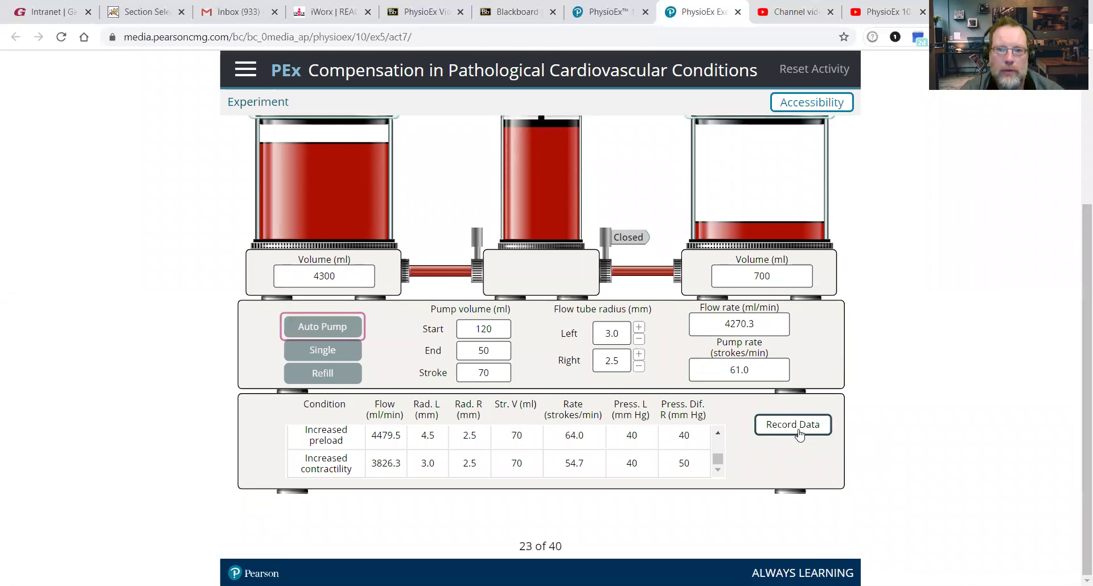
left_click(796, 437)
Step: Refill the left beaker to 5000 ml and empty the right one
mouse_move(716, 456)
left_mouse_down()
mouse_move(718, 472)
mouse_move(717, 459)
left_mouse_up()
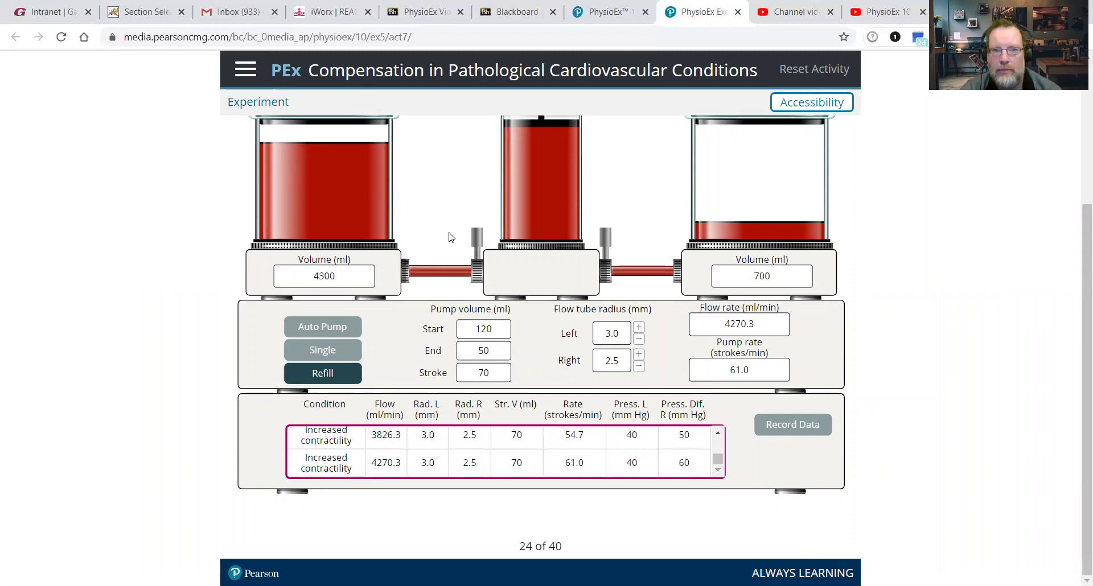
left_click_drag(1076, 246, 1077, 270)
left_click(323, 464)
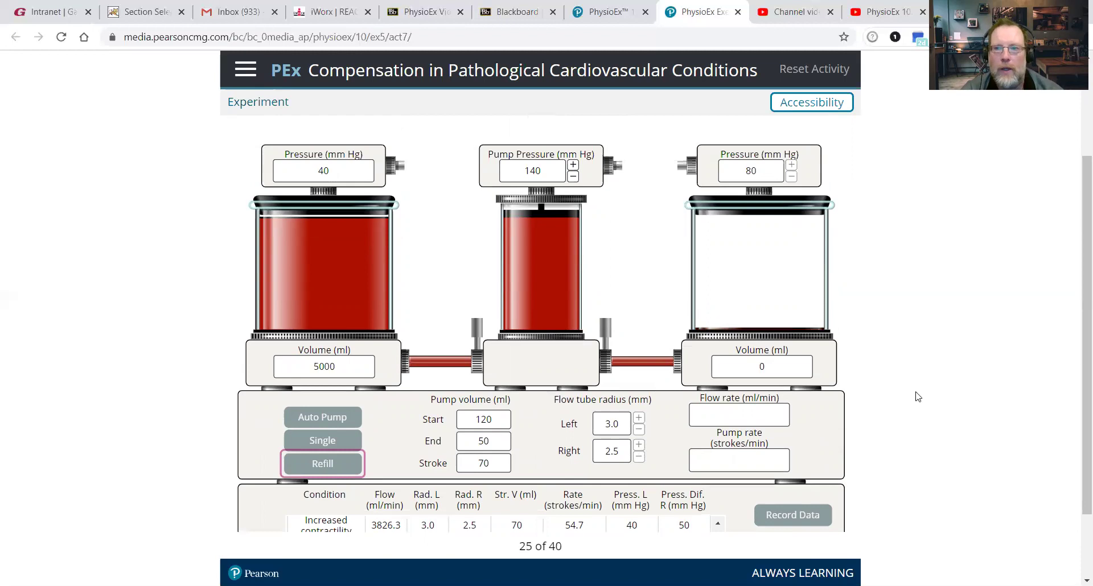
Step: Raise the pump pressure to 150 mm Hg, pump, and record the 4656.3 ml/min run
scroll(1076, 259, "up", 2)
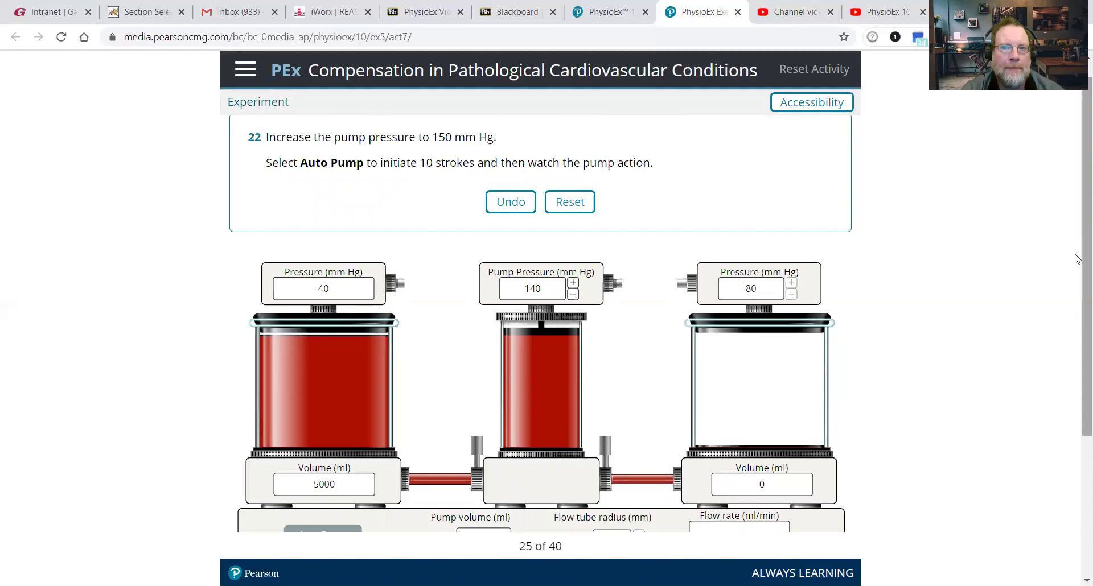
left_click(573, 283)
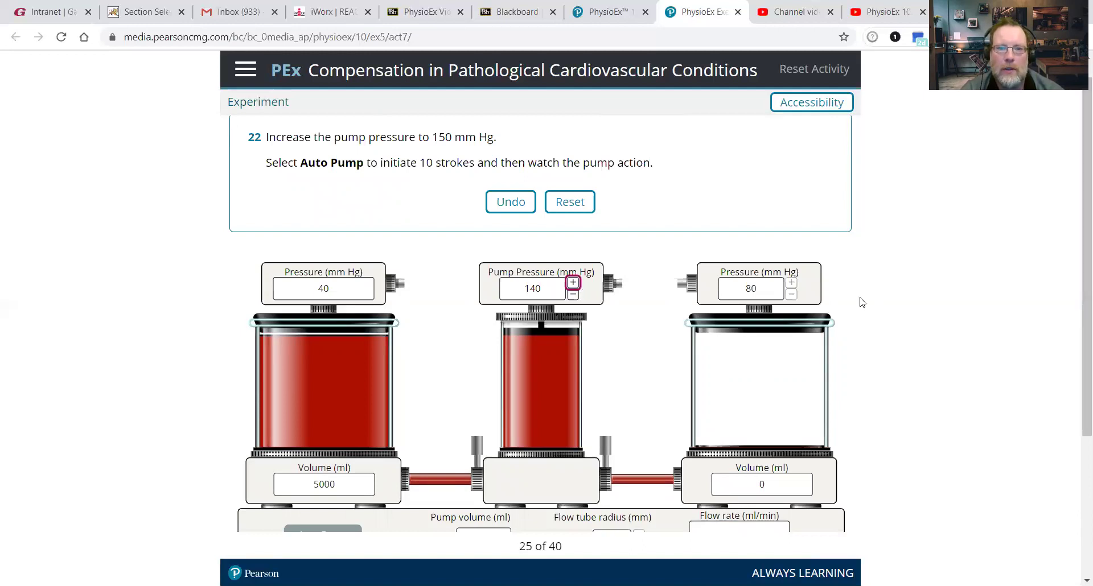
left_click(573, 282)
scroll(1077, 328, "down", 2)
left_click(336, 390)
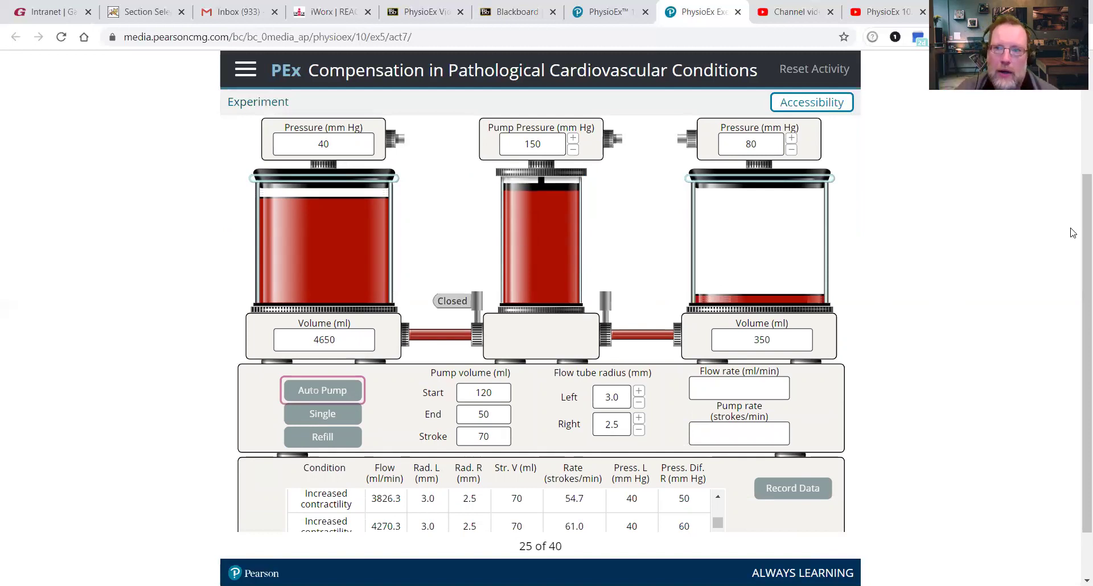
scroll(1077, 231, "down", 2)
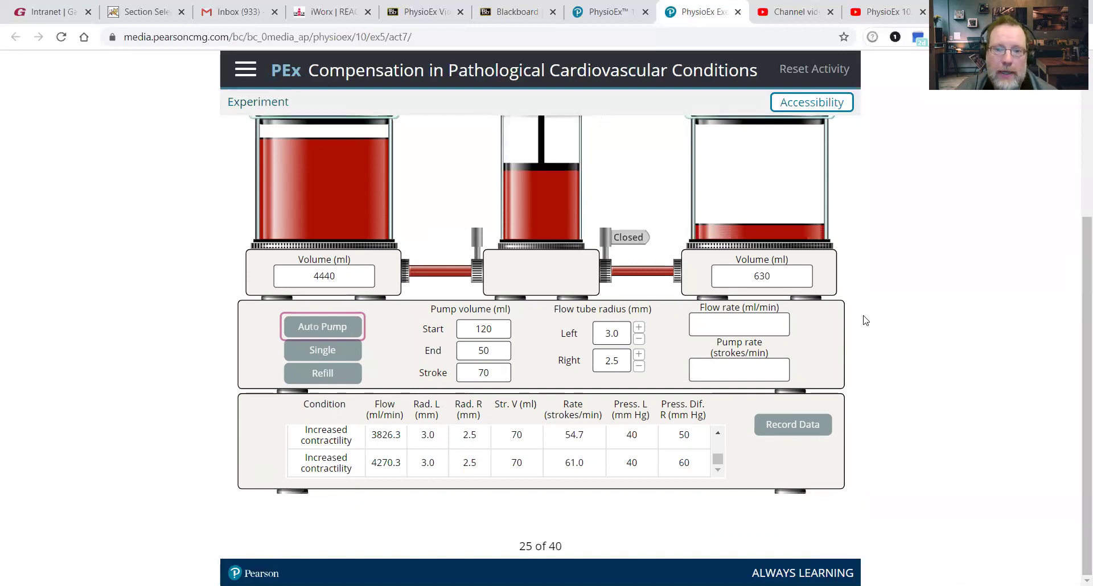
left_click(718, 460)
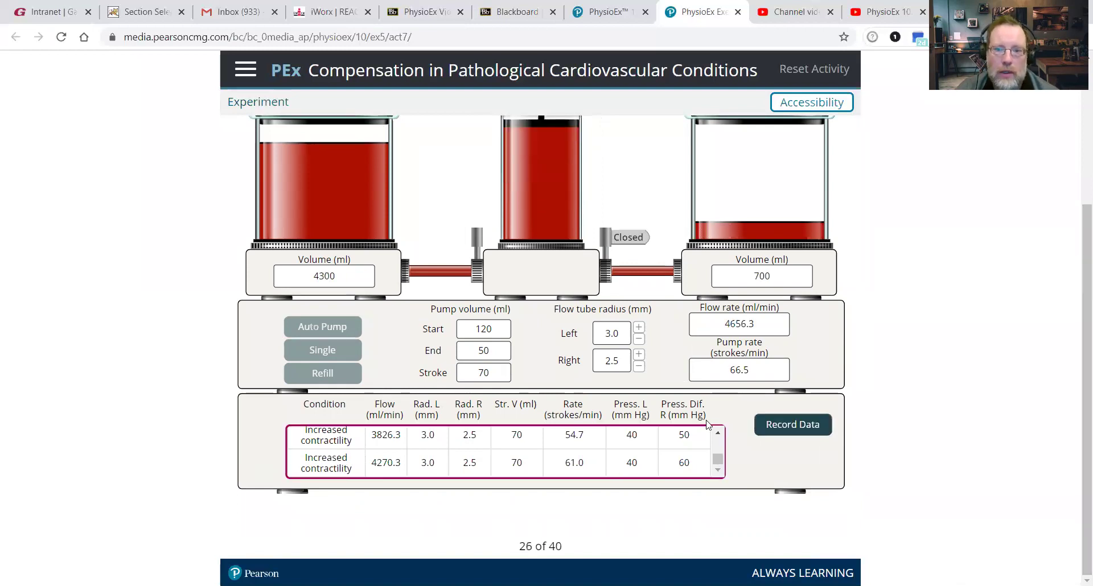
left_click(807, 434)
Step: Review the results table and refill the left beaker for the next run
left_click(717, 460)
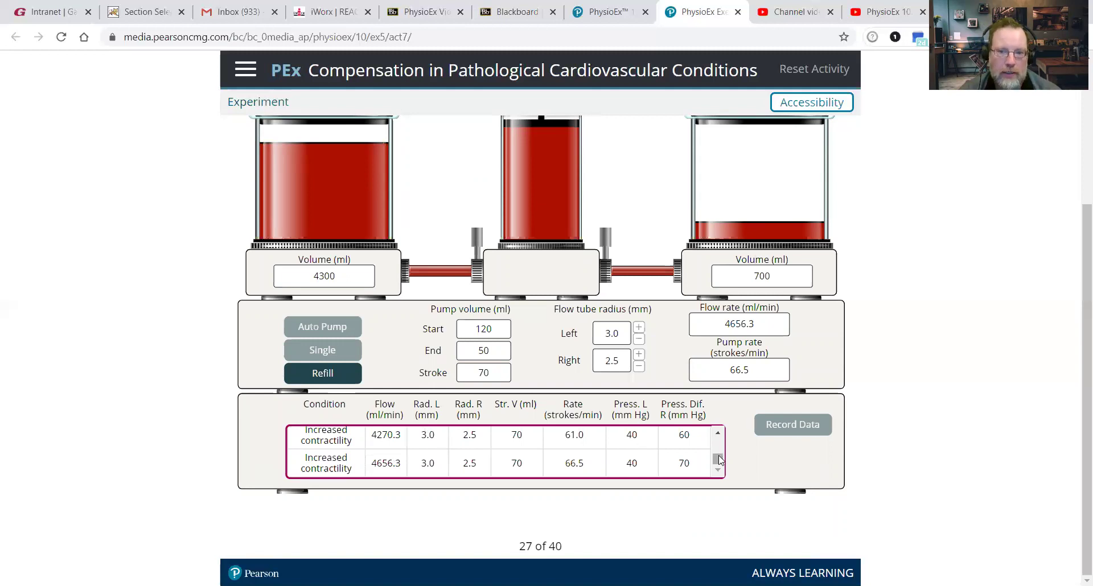
left_click_drag(719, 459, 719, 433)
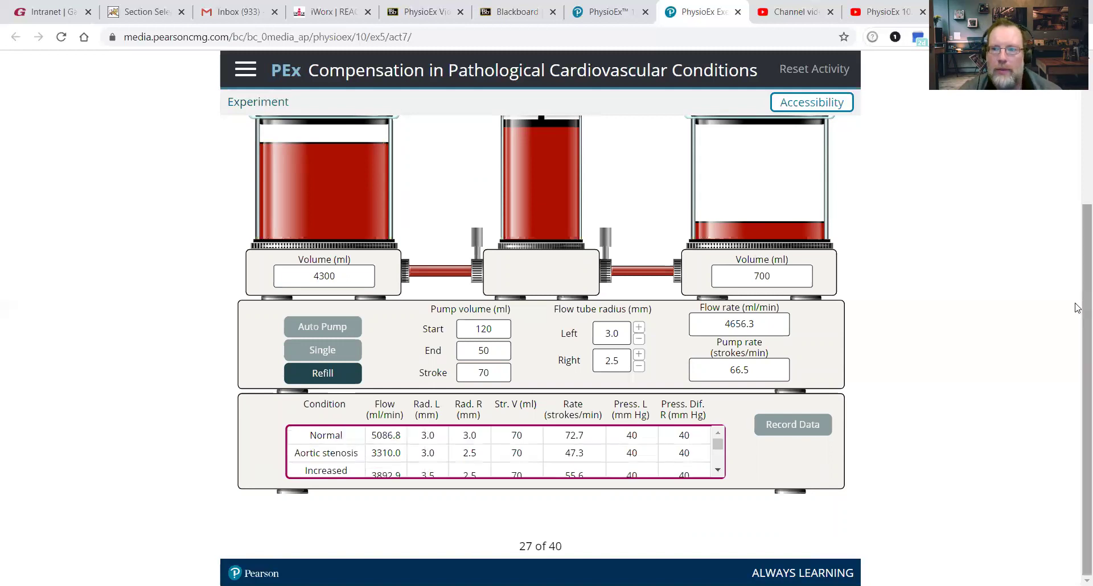
scroll(1077, 200, "up", 3)
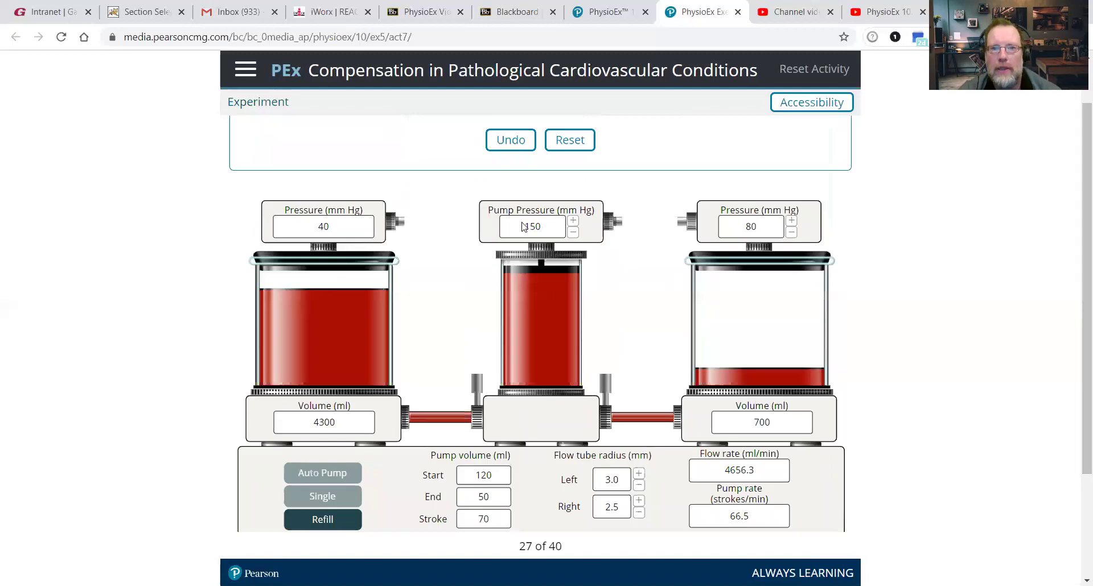
scroll(1078, 143, "up", 1)
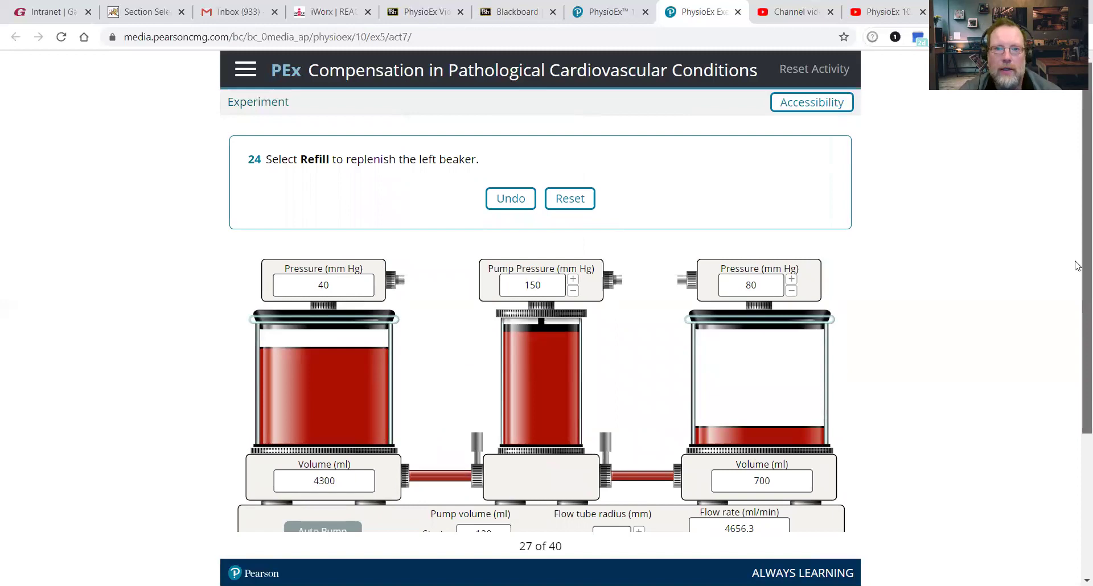
scroll(1078, 266, "down", 3)
left_click(319, 436)
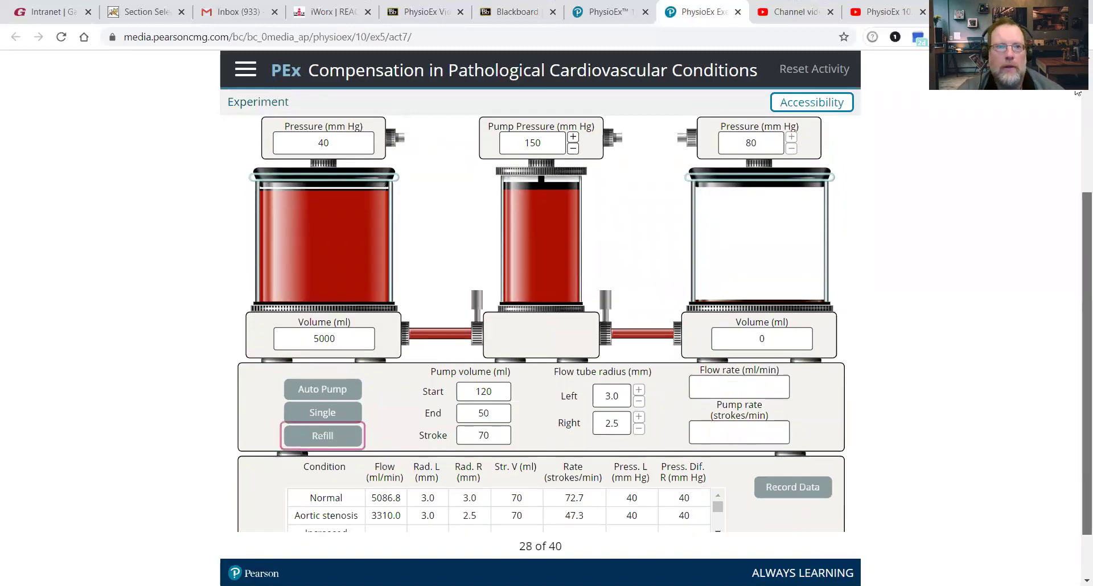
Step: Lower the pump pressure to 120 mm Hg and the right beaker pressure to 70 mm Hg
scroll(1077, 94, "up", 4)
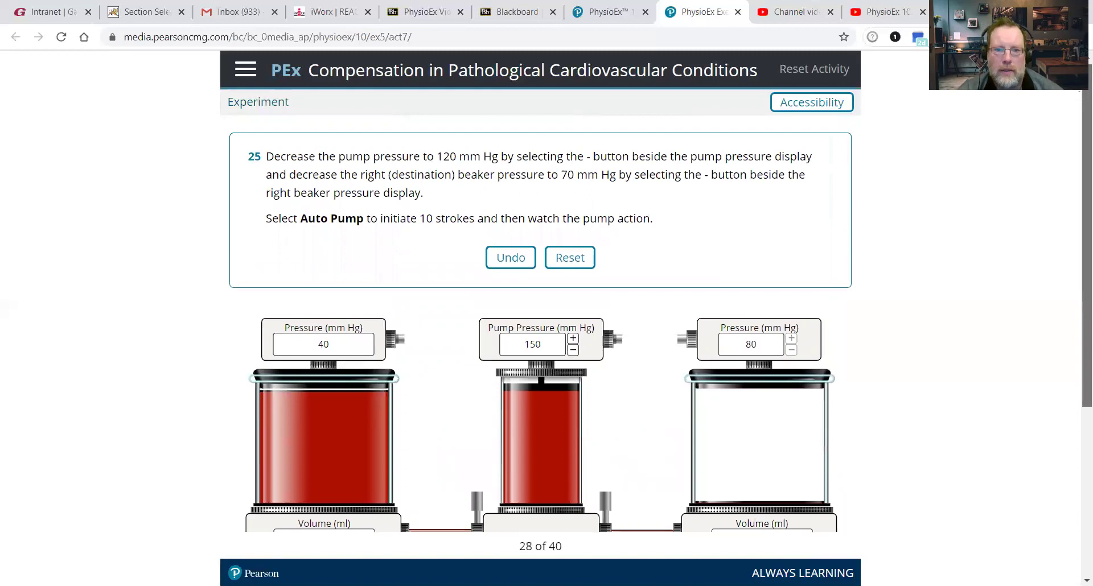
left_click(573, 350)
left_click(572, 350)
left_click(572, 350)
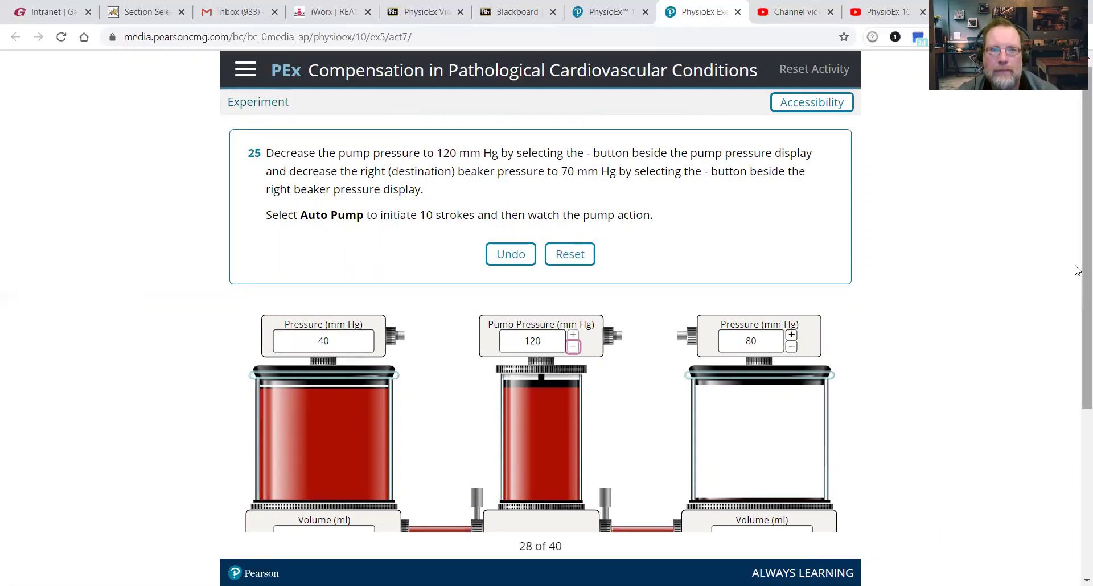
scroll(1078, 271, "down", 3)
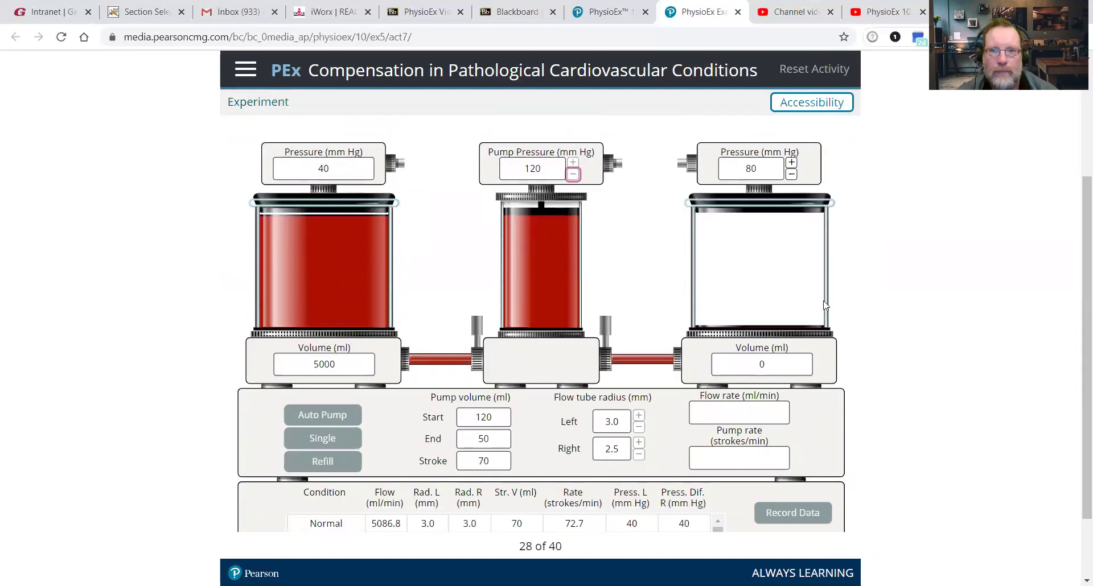
left_click(792, 173)
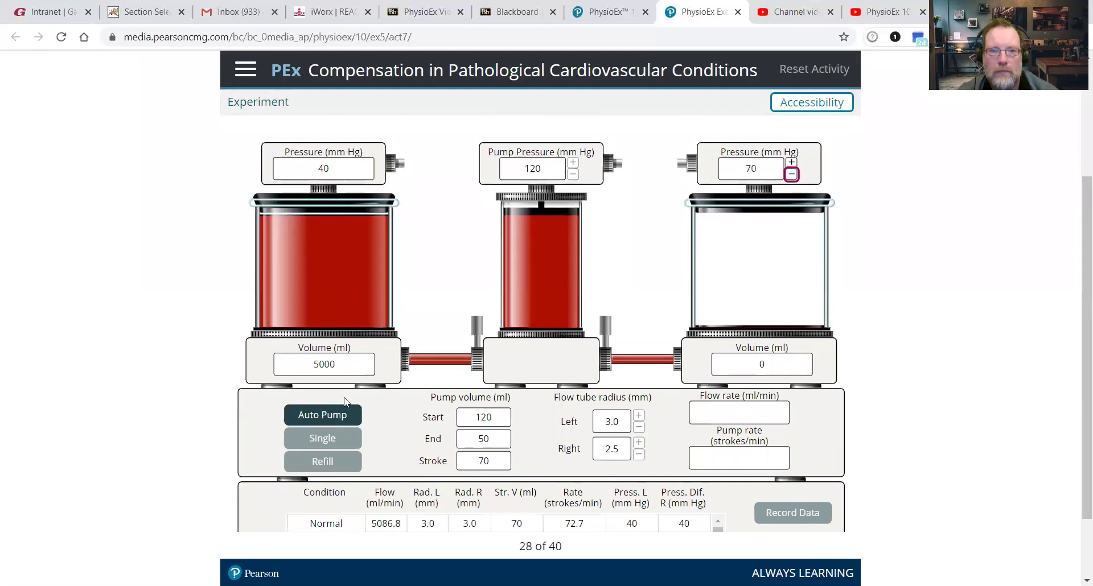
Step: Pump ten strokes and record the run as Decreased afterload (3826.3 ml/min)
left_click(340, 415)
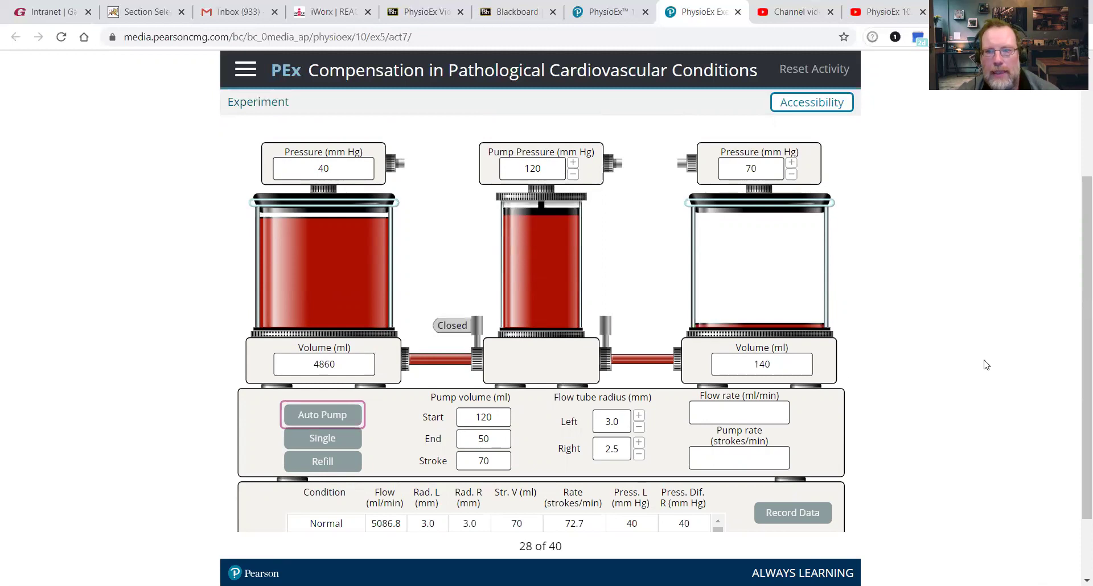
scroll(1081, 319, "down", 2)
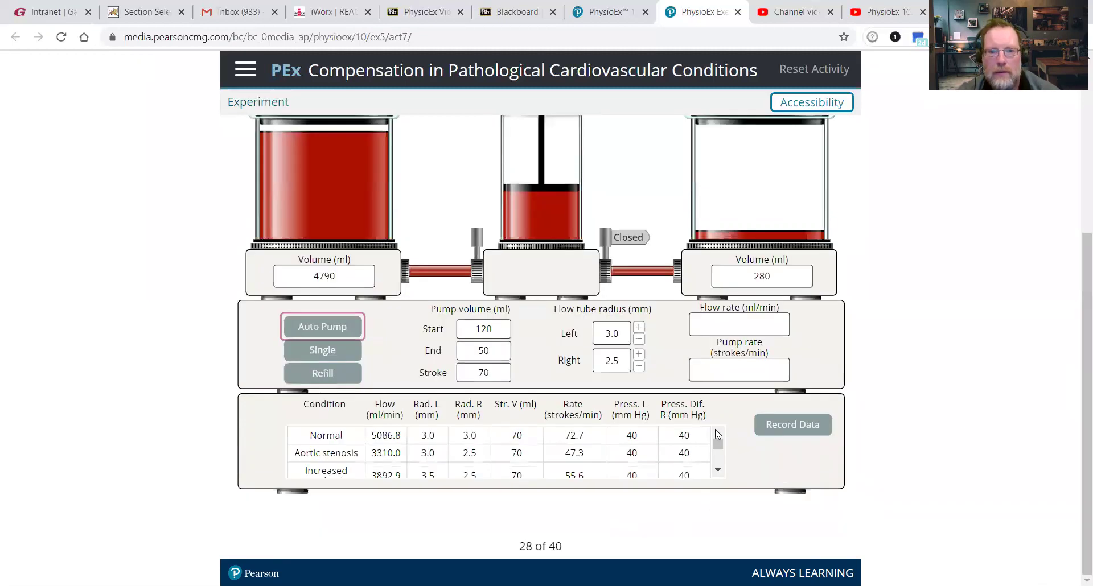
left_click_drag(720, 449, 720, 472)
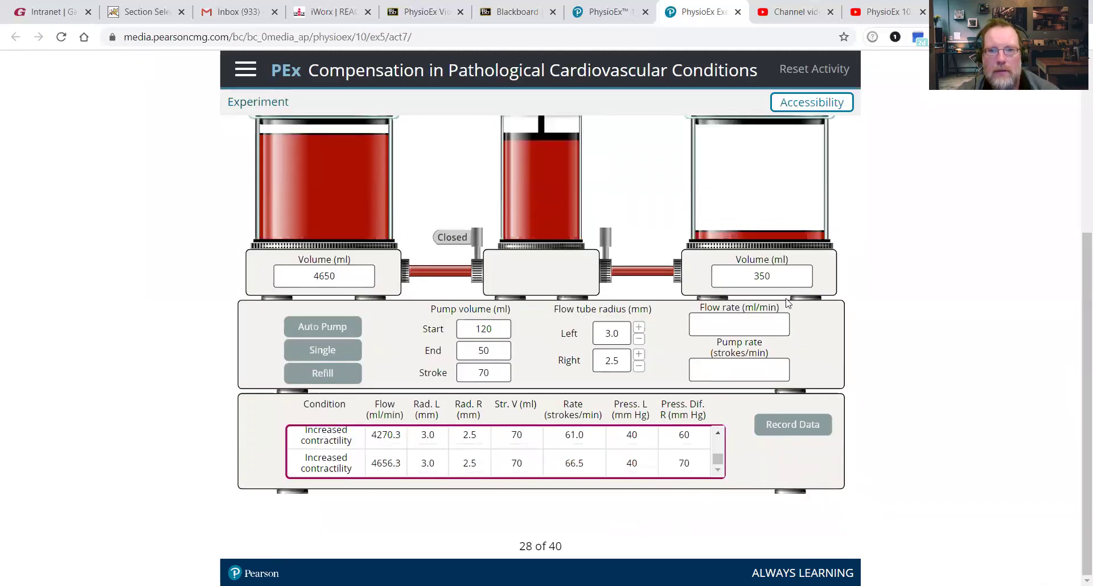
scroll(1078, 308, "up", 1)
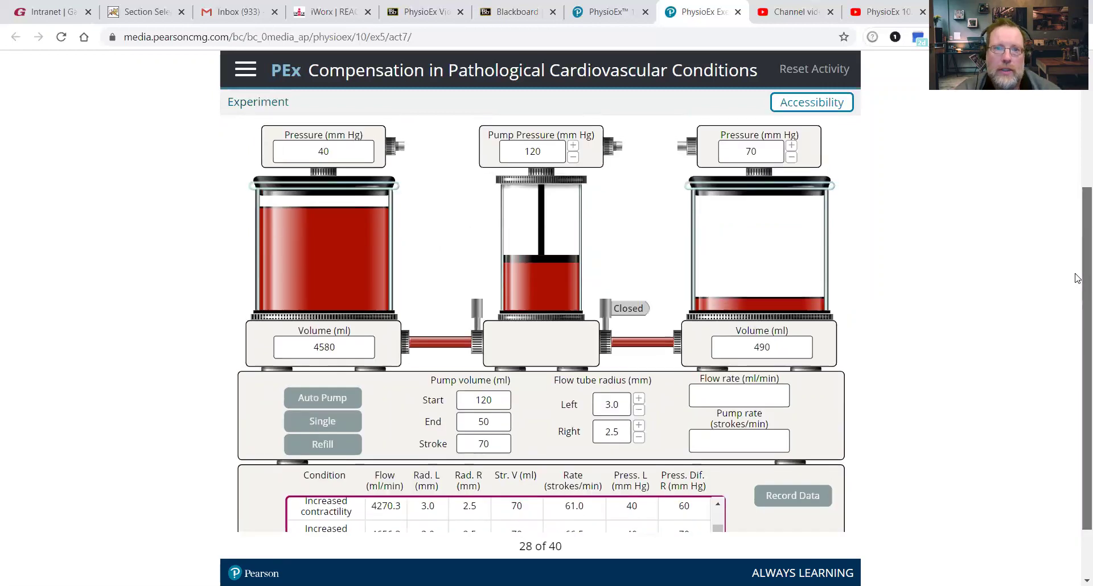
scroll(1078, 281, "down", 1)
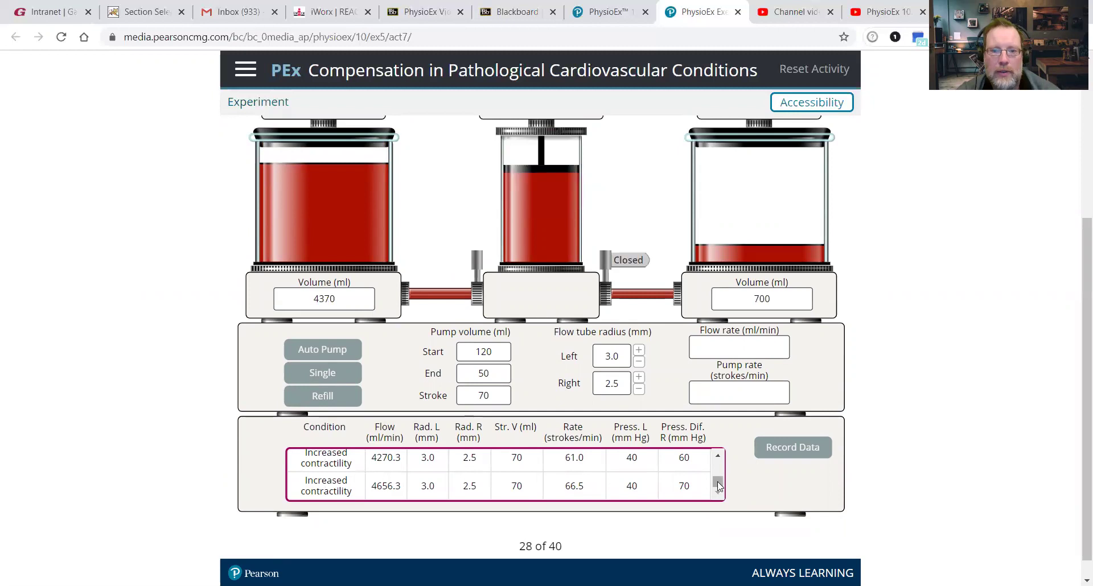
scroll(717, 482, "down", 1)
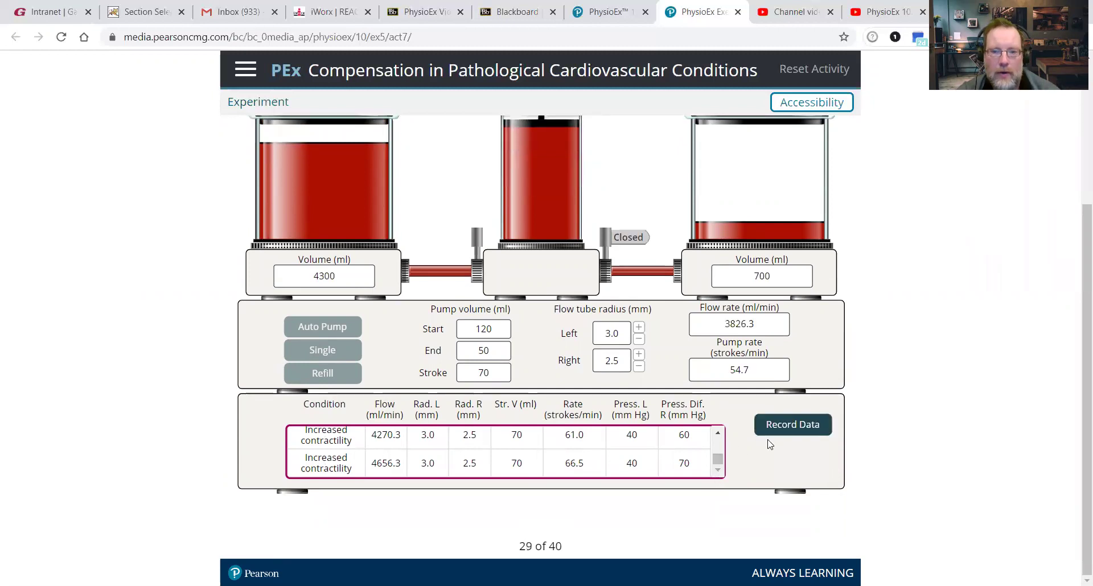
left_click(790, 431)
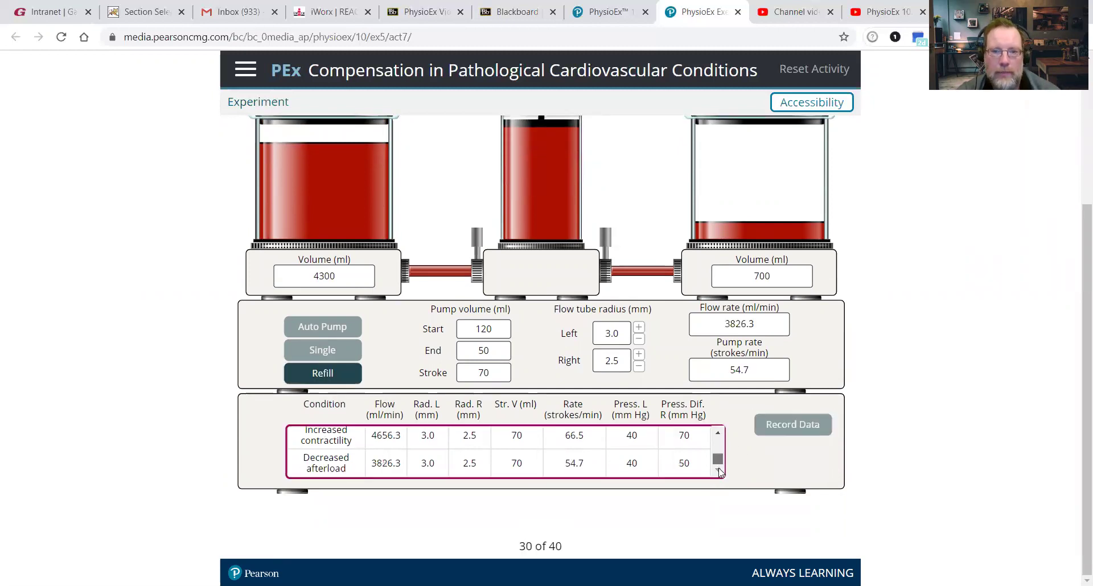
Step: Review the newest results rows, then refill the left beaker and empty the right
left_click_drag(717, 460, 718, 436)
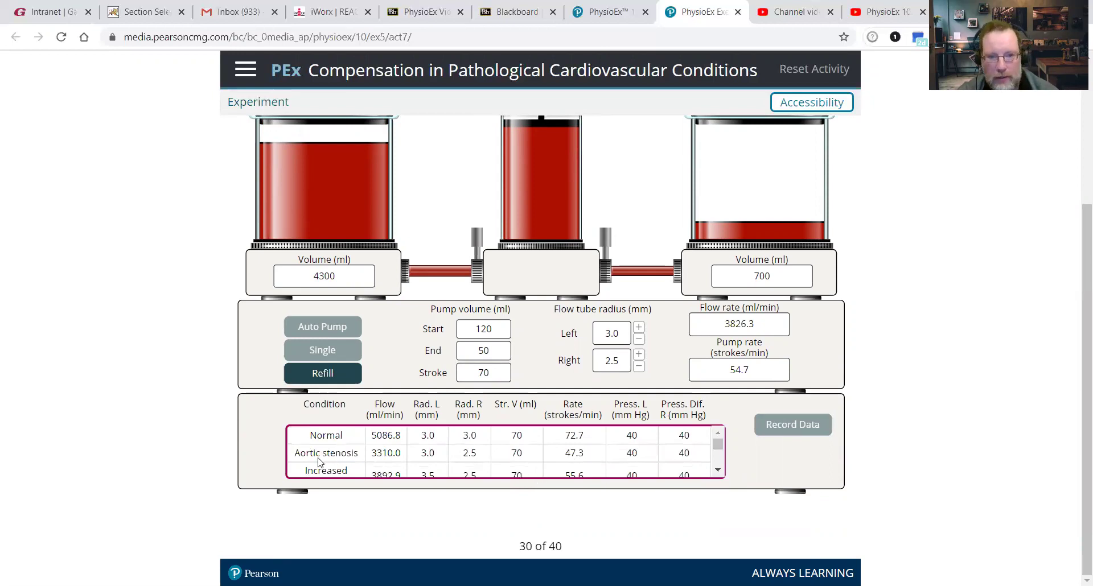
left_click(719, 471)
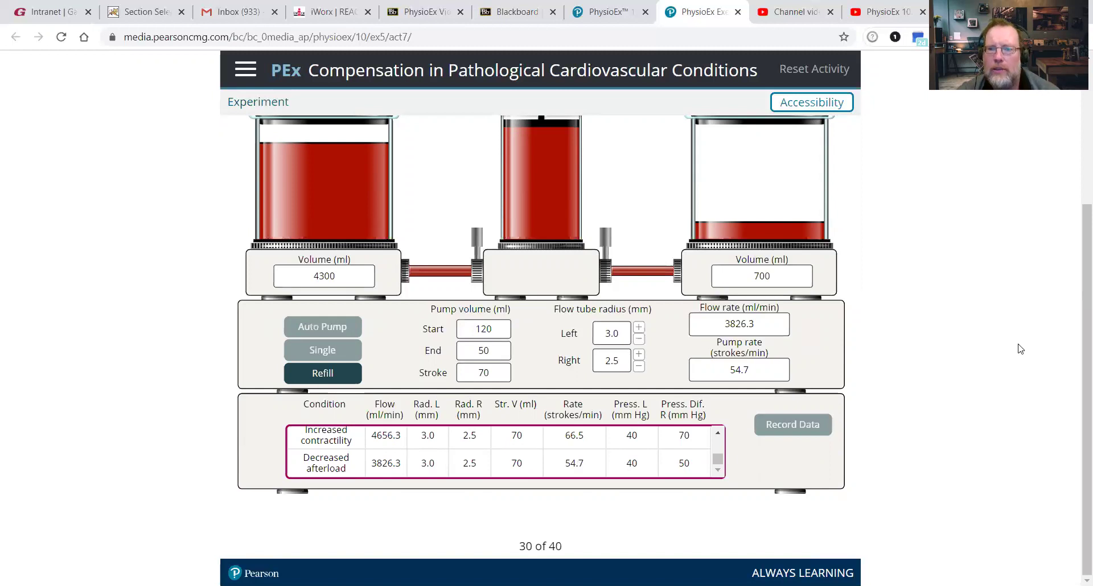
left_click_drag(1077, 307, 1078, 168)
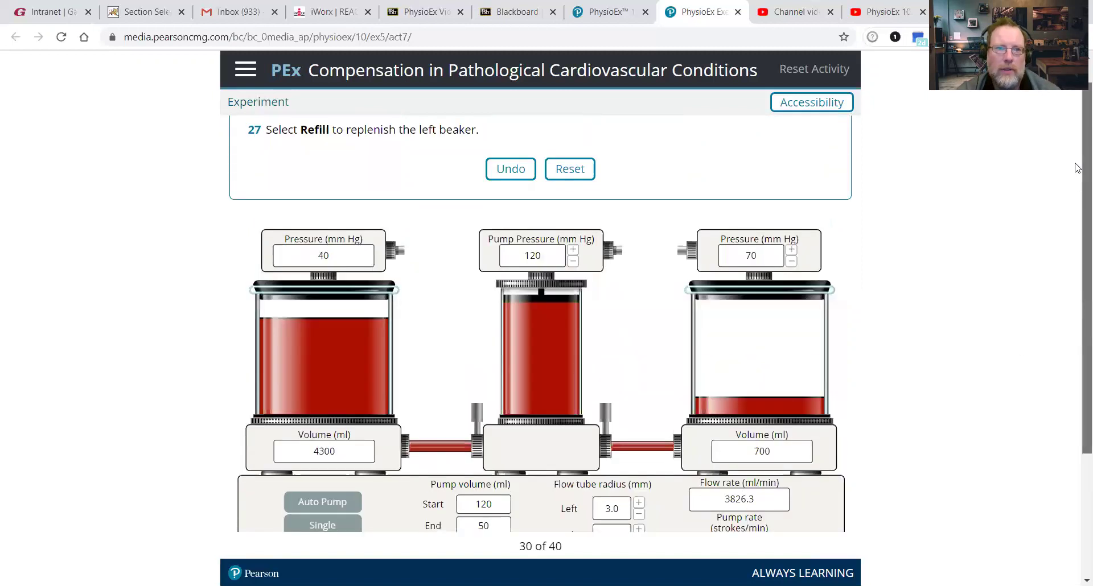
left_click_drag(1075, 245, 1076, 361)
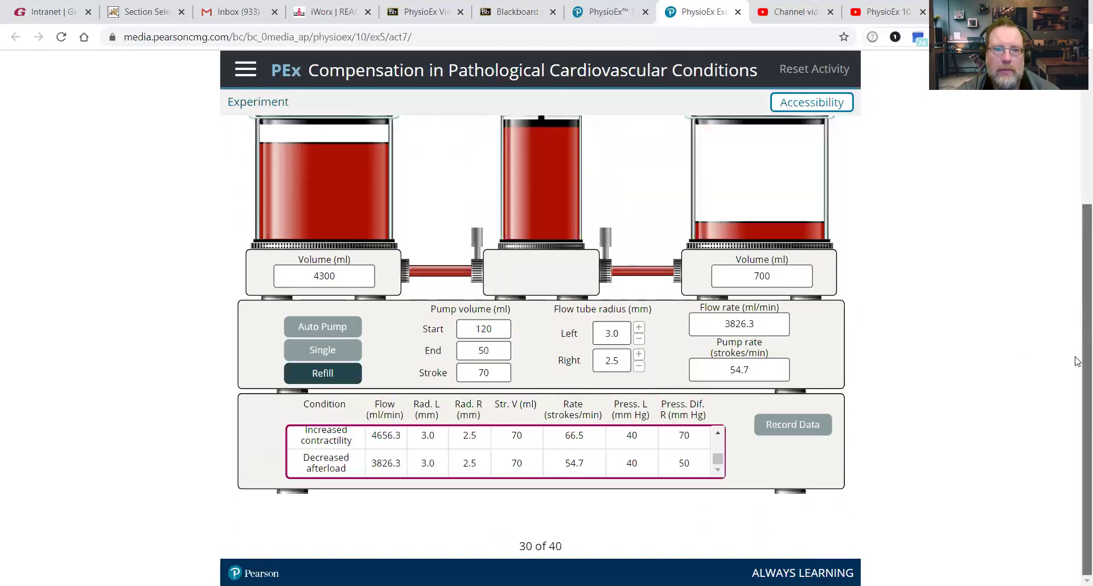
left_click(338, 379)
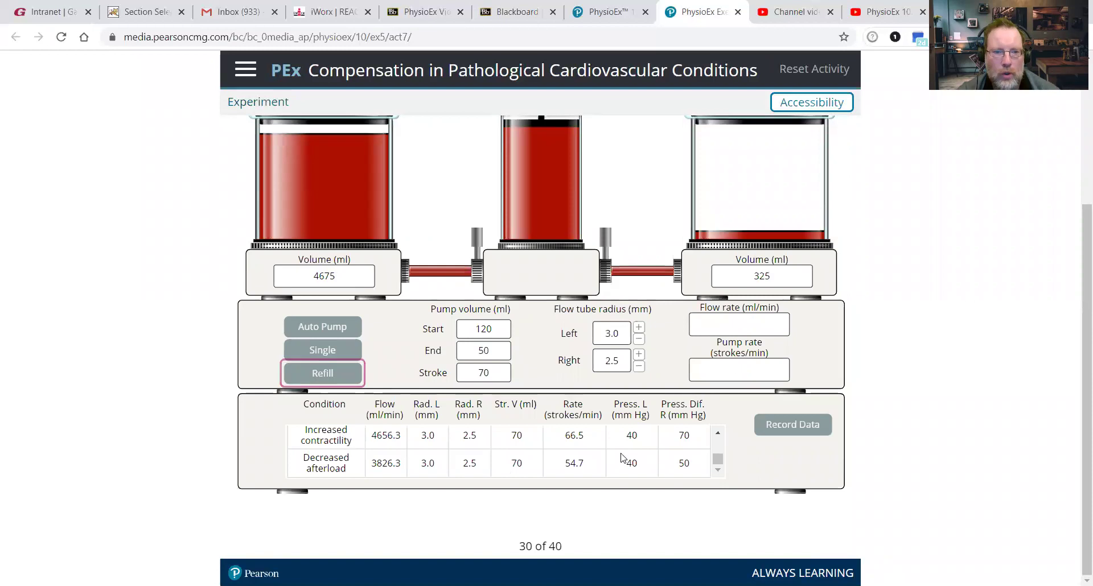
Step: Page through earlier and newest rows of the results table
left_click(718, 435)
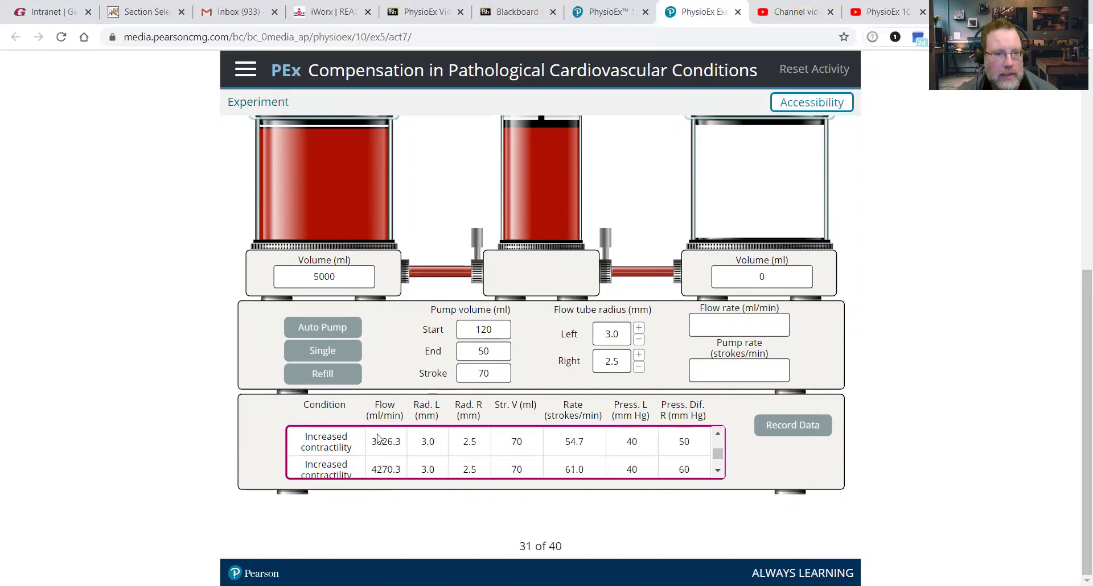
left_click(718, 436)
left_click(718, 435)
left_click(717, 436)
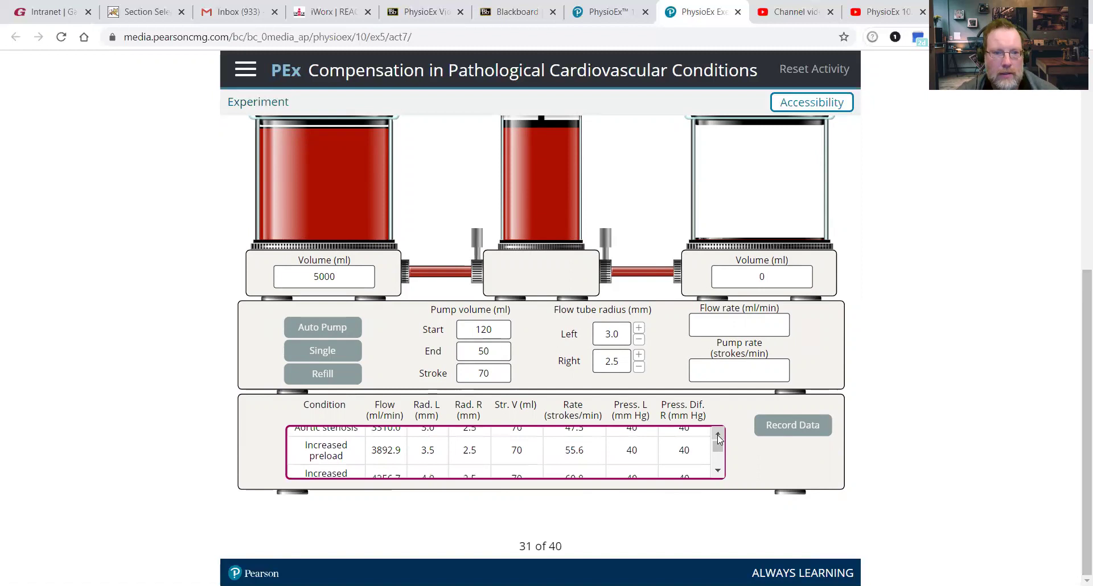
left_click(719, 471)
left_click_drag(1077, 356, 1078, 174)
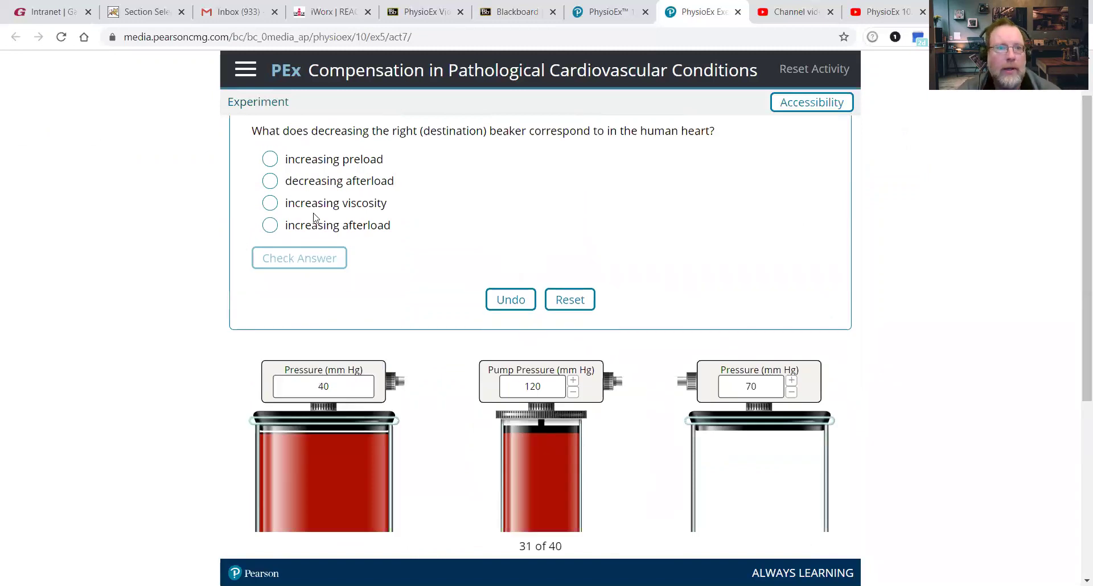
Step: Answer 'decreasing afterload' to the right-beaker question, check it, and submit
left_click(270, 180)
left_click(301, 257)
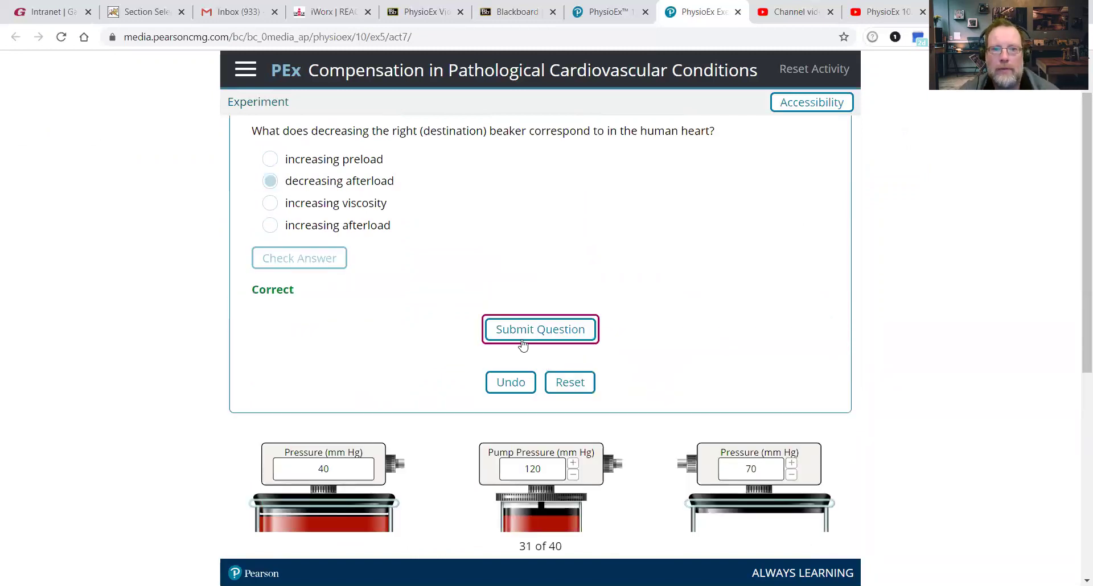
left_click(541, 331)
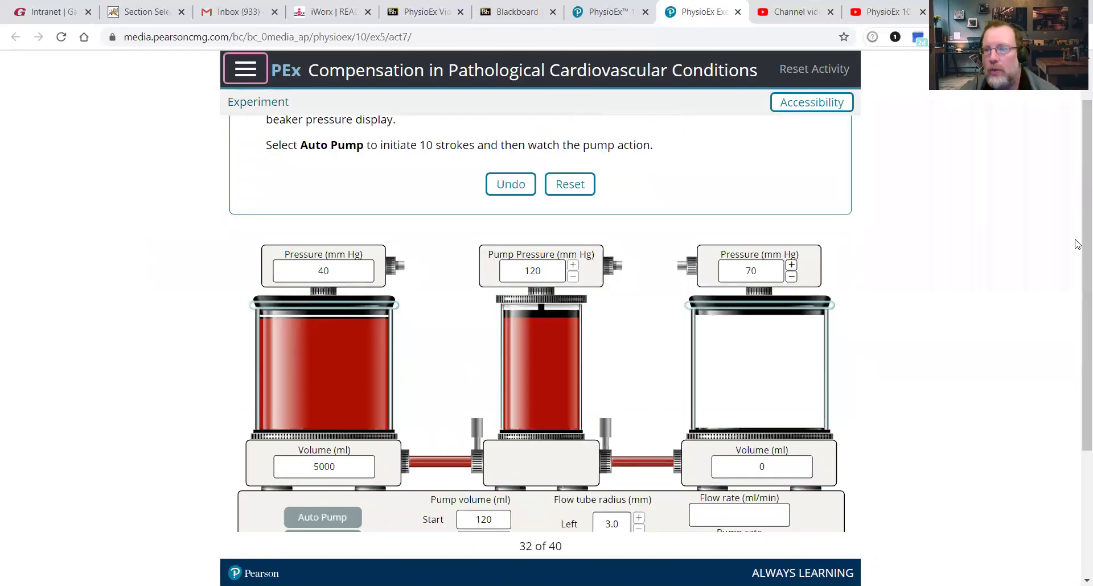
scroll(1078, 223, "up", 1)
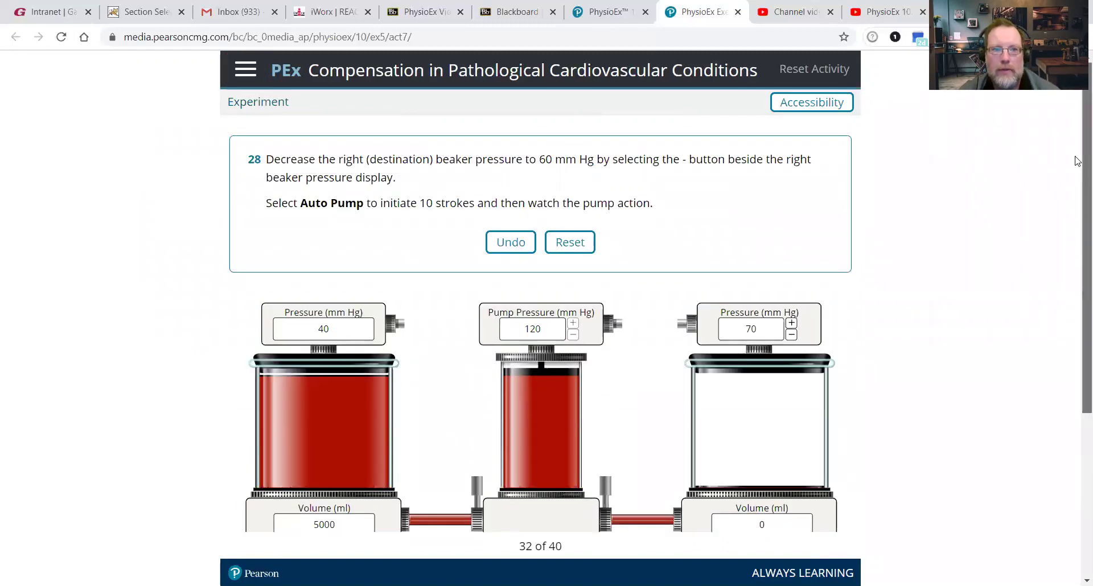
Step: Lower the right beaker pressure to 60 mm Hg and start the ten-stroke pump run
left_click(791, 334)
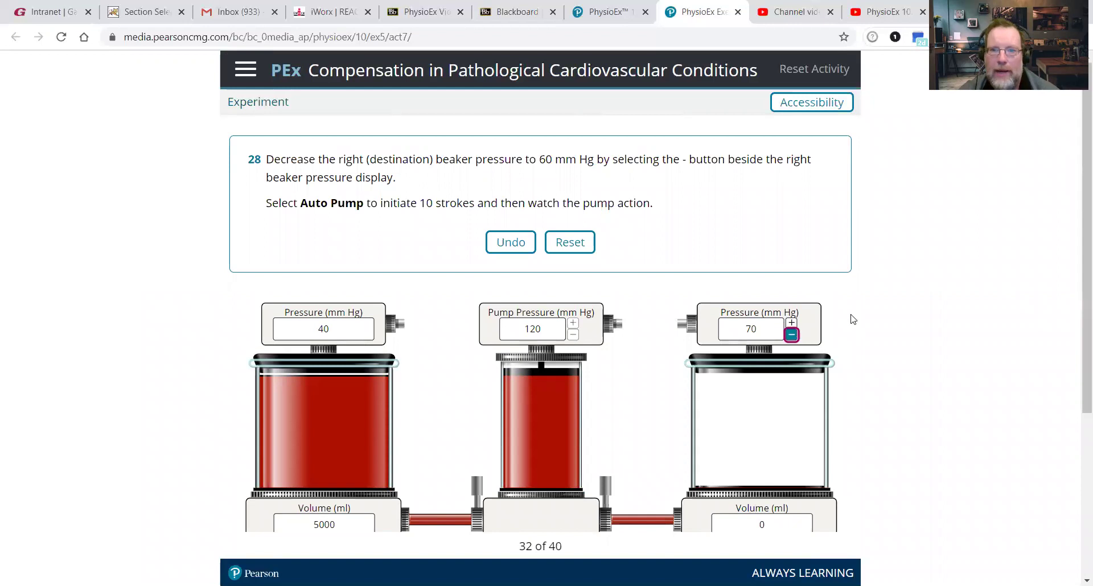
scroll(1078, 394, "down", 3)
scroll(1077, 395, "down", 2)
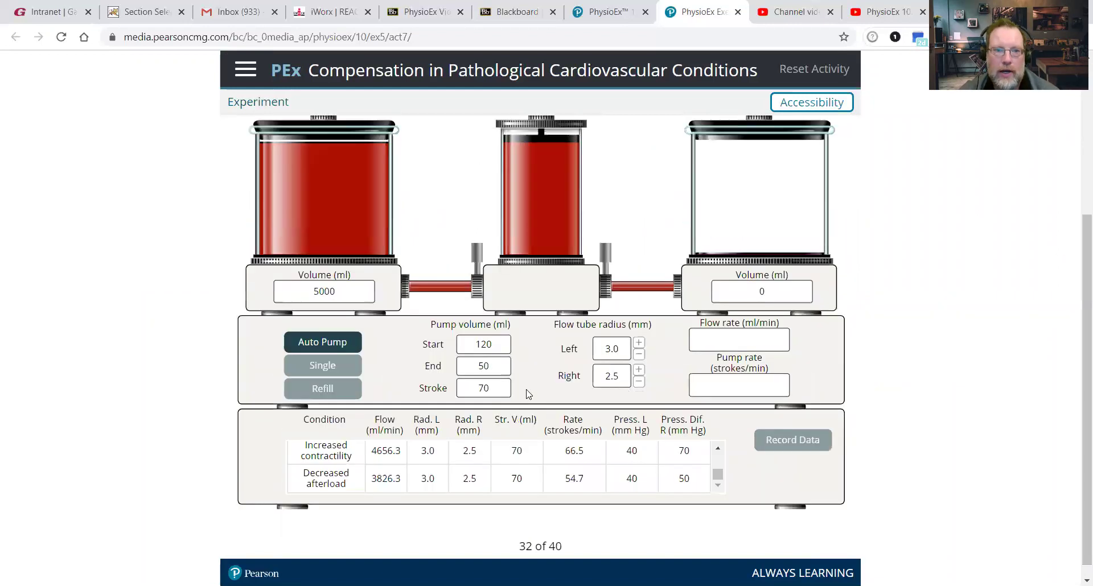
left_click(342, 342)
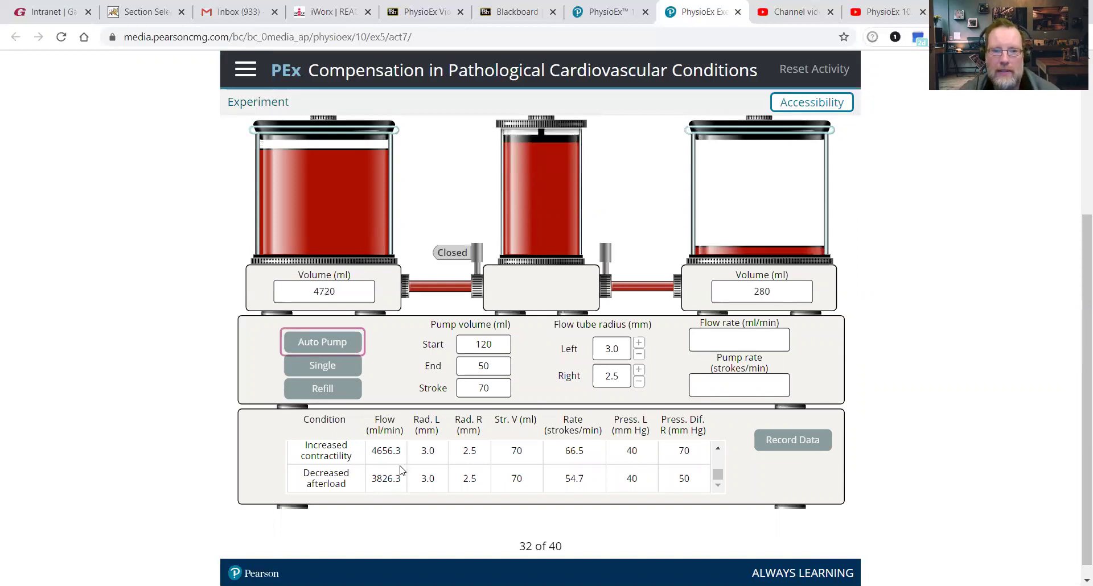
Step: Record the 60 mm Hg run (4270.3 ml/min) in the results table
left_click(718, 450)
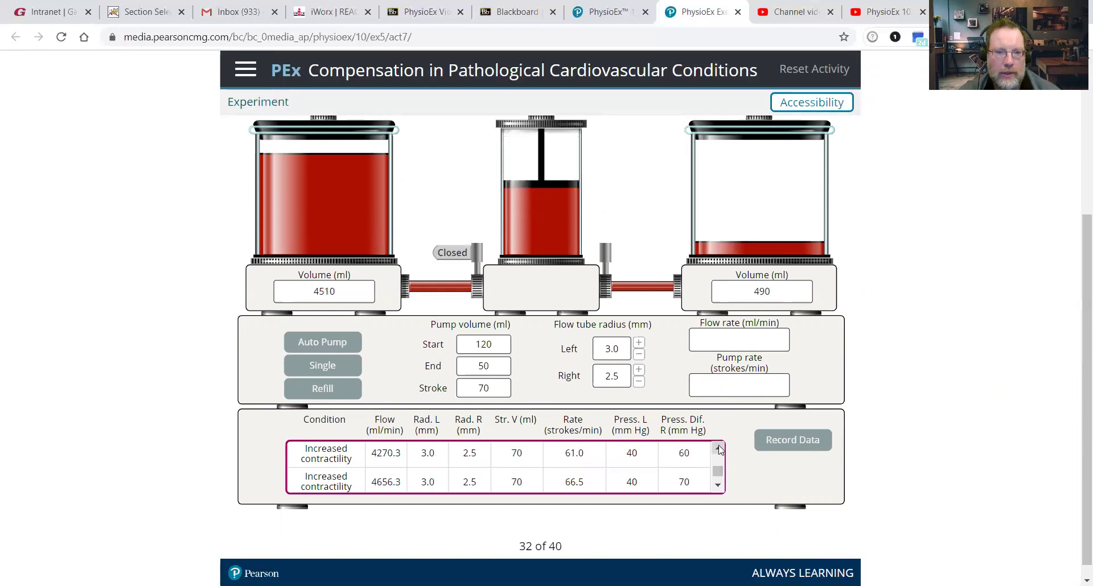
left_click(719, 450)
left_click(718, 450)
left_click(718, 450)
left_click(718, 449)
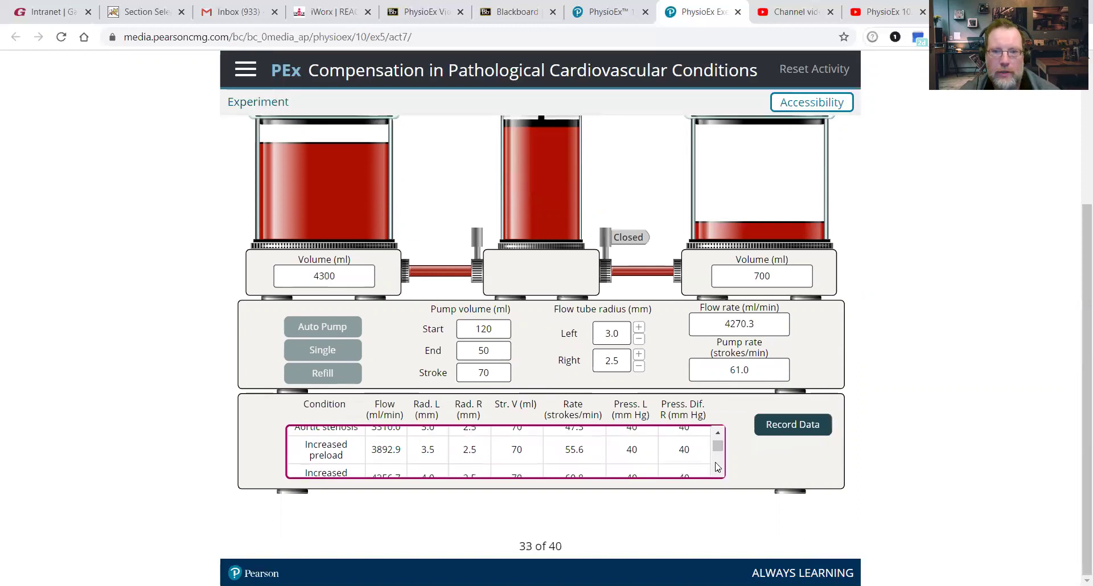
left_click(718, 458)
left_click(718, 458)
left_click(792, 424)
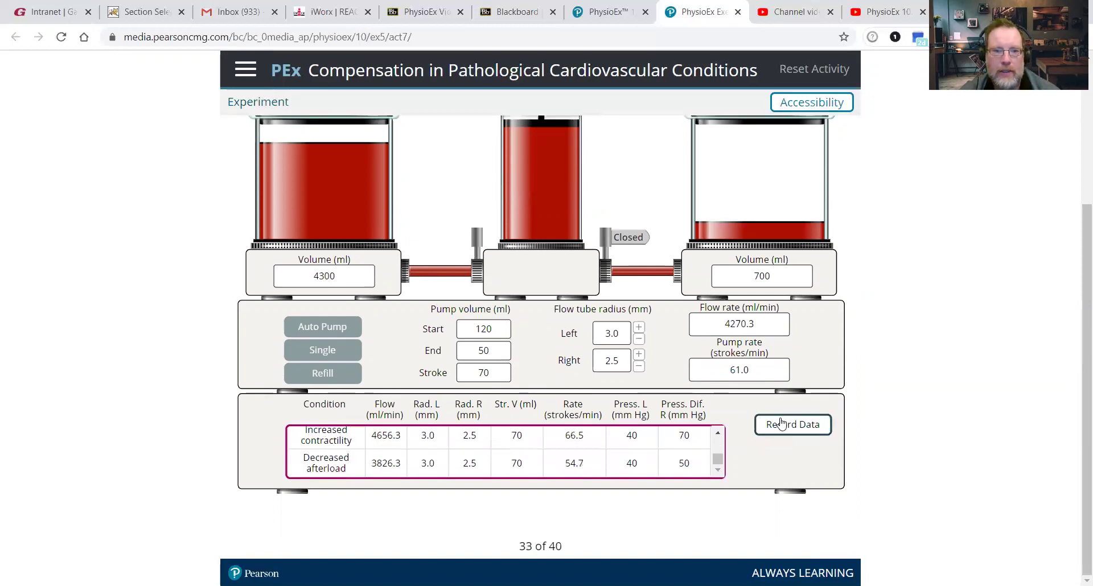
left_click(719, 457)
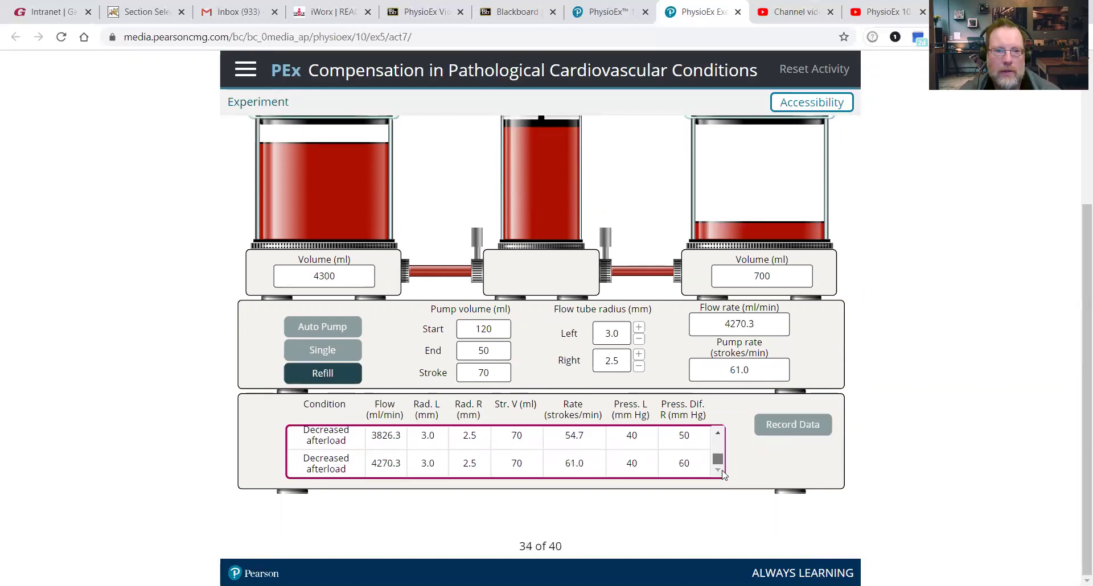
Step: Refill the beakers, lower the right beaker pressure to 50 mm Hg, and start pumping
left_click(349, 375)
left_click_drag(1077, 345, 1069, 238)
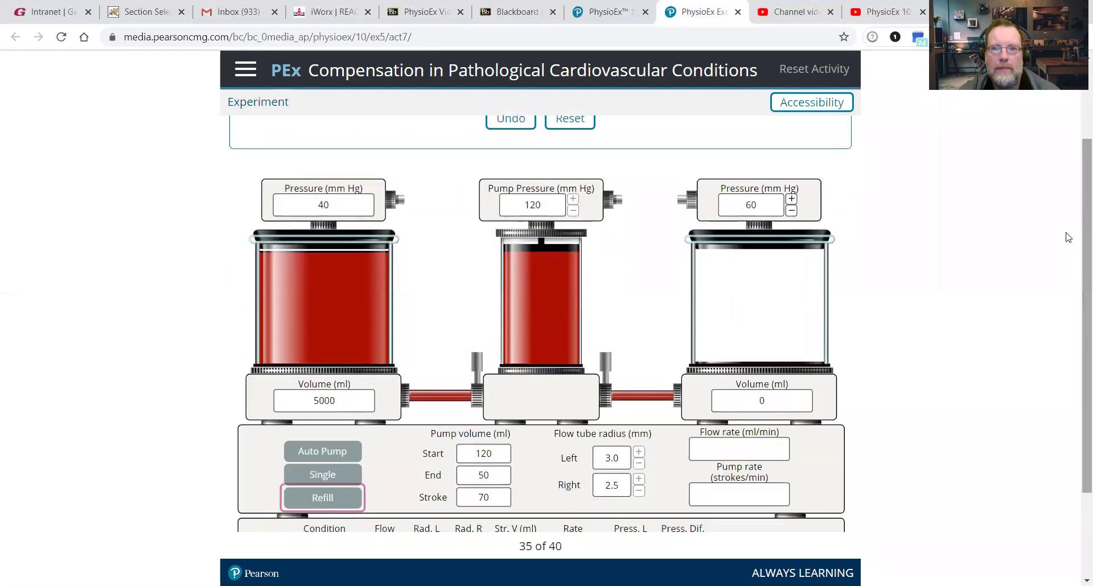
left_click(791, 210)
left_click(329, 452)
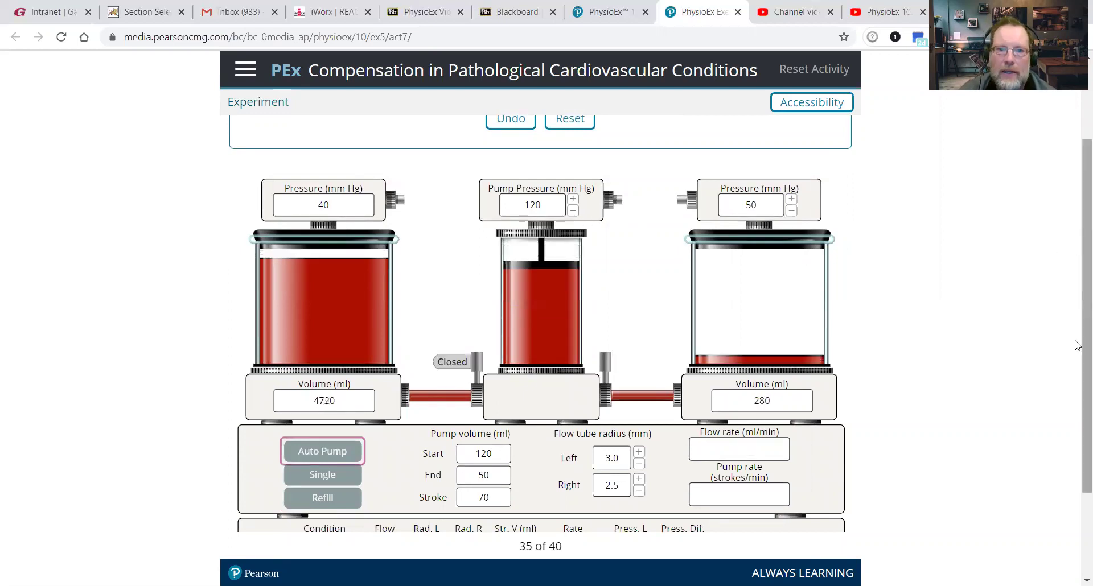
Step: Record the 50 mm Hg run (4656.3 ml/min) in the results table
scroll(1075, 353, "down", 2)
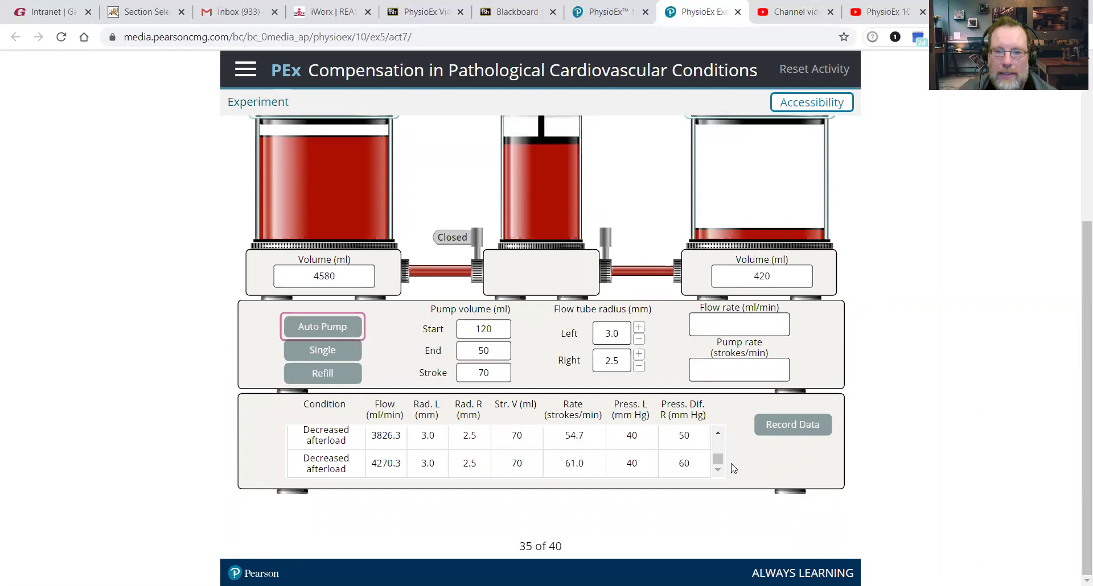
scroll(716, 460, "up", 1)
scroll(721, 461, "down", 1)
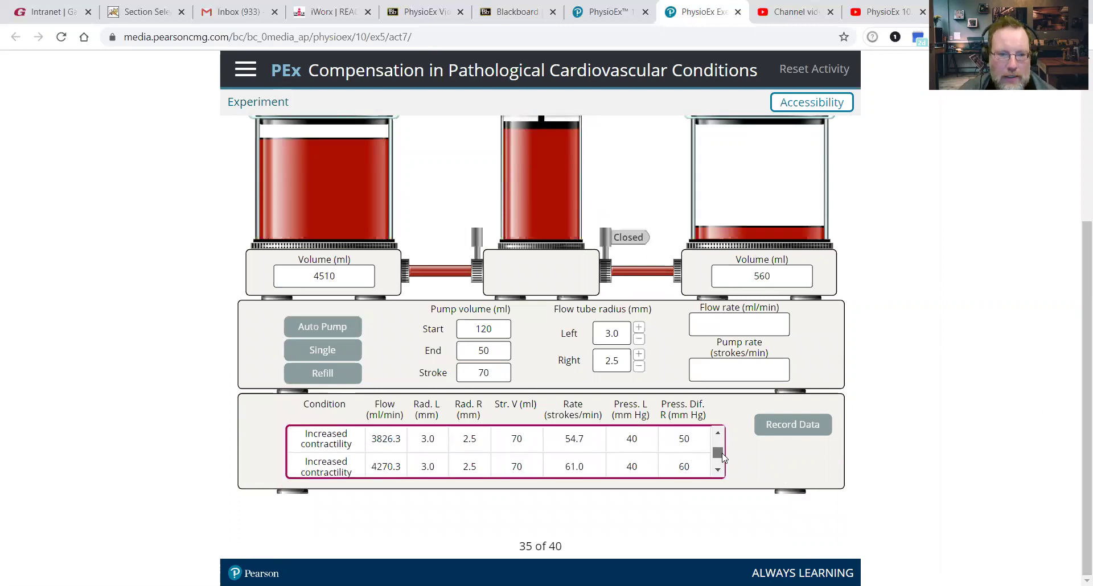
scroll(720, 461, "up", 1)
scroll(722, 463, "down", 1)
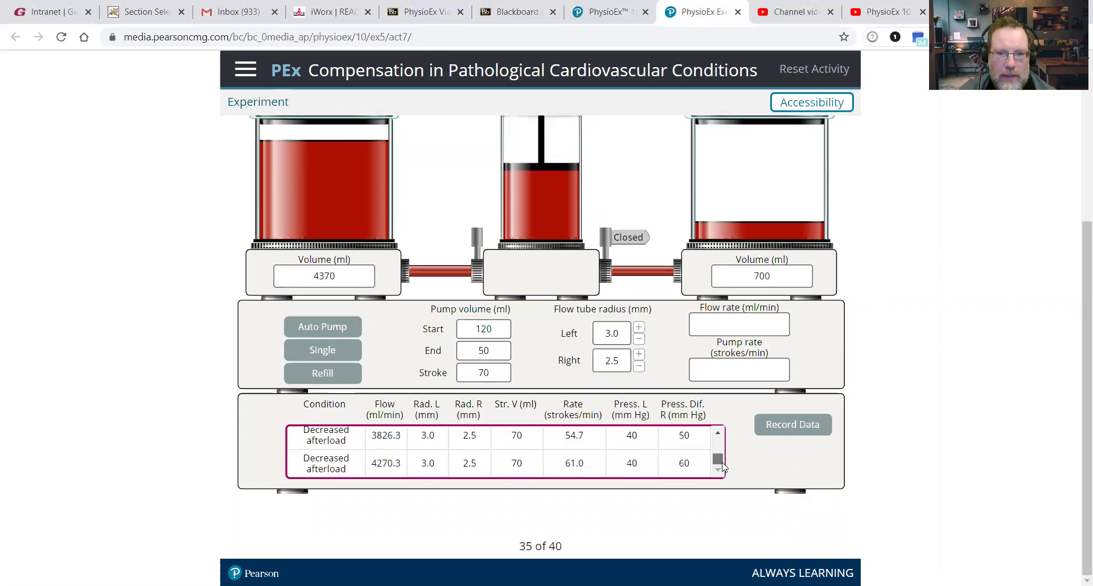
left_click(789, 426)
left_click(789, 425)
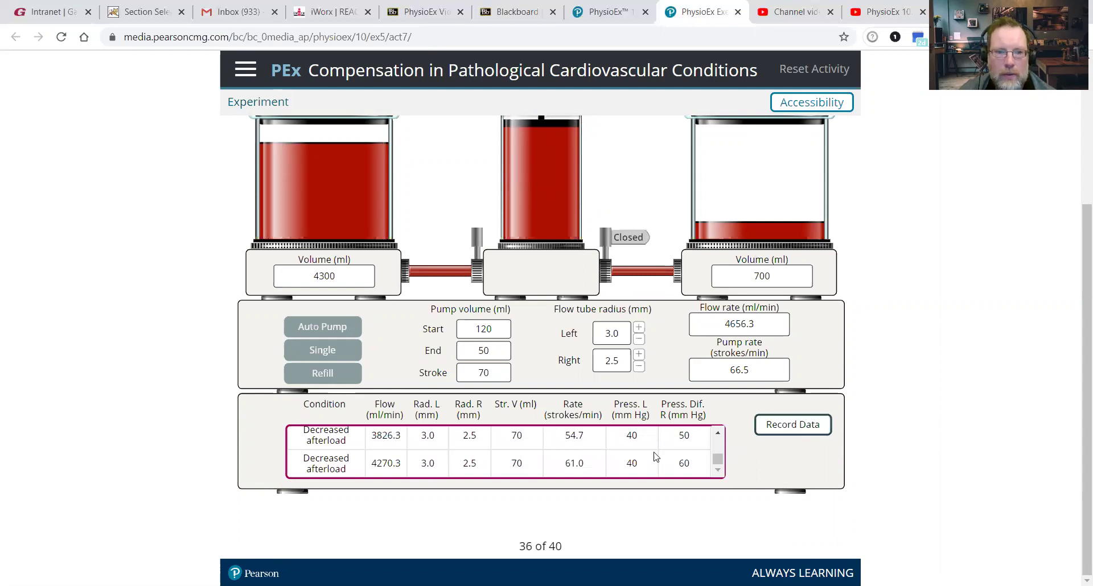
scroll(716, 461, "down", 1)
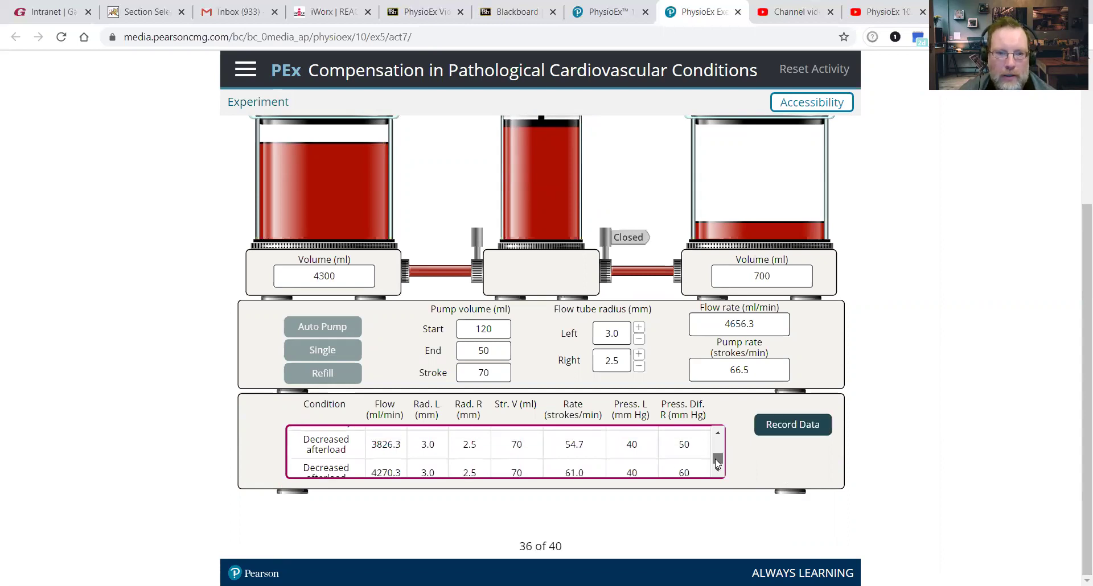
scroll(716, 461, "up", 1)
left_click(807, 424)
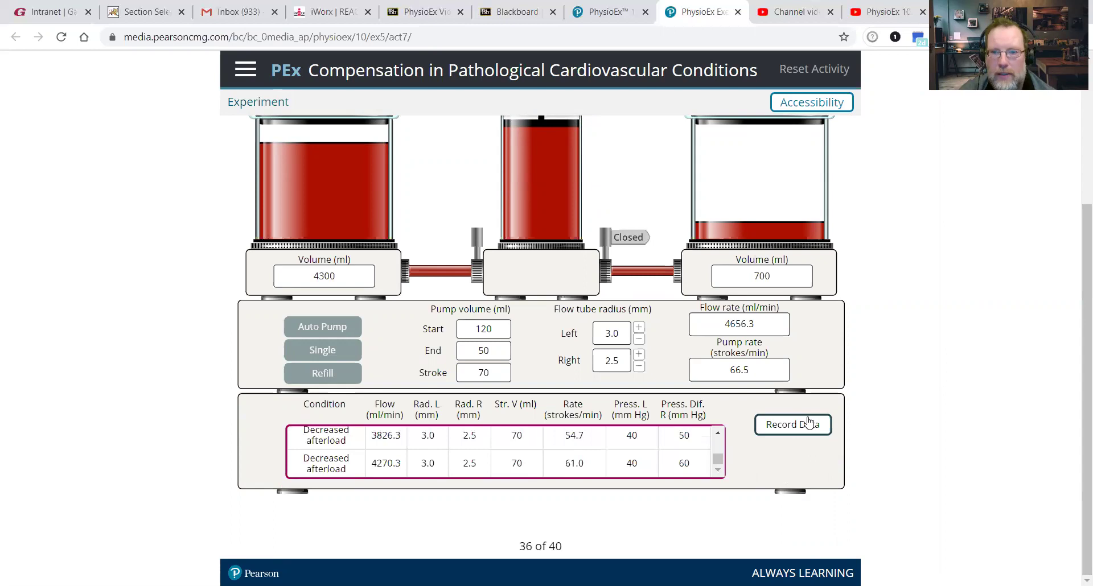
Step: Refill the beakers to 5000 ml left and 0 ml right
left_click(717, 459)
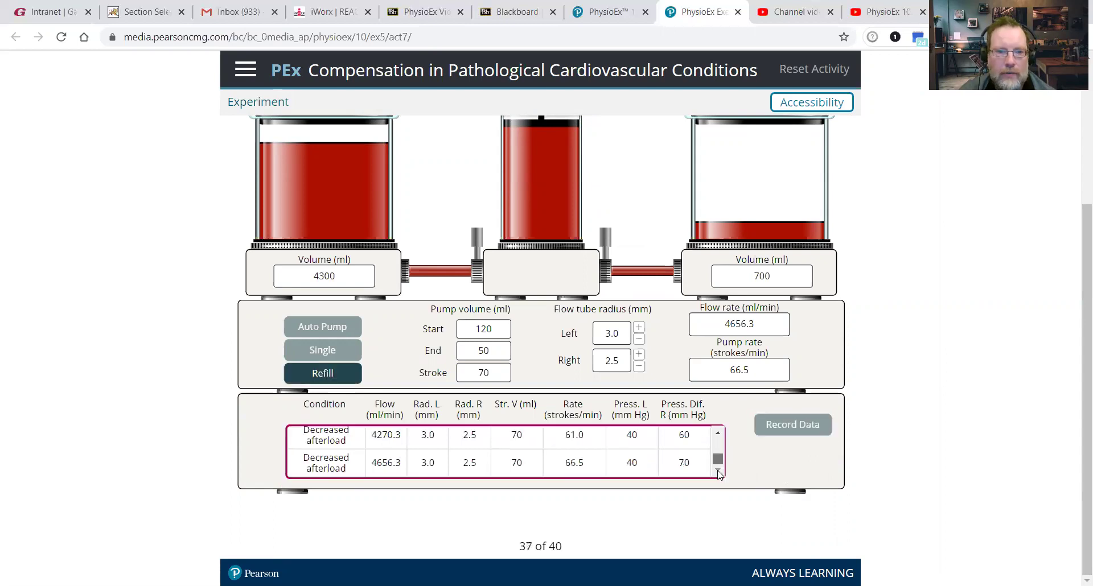
left_click_drag(1075, 358, 1079, 193)
scroll(1078, 310, "down", 2)
left_click(322, 444)
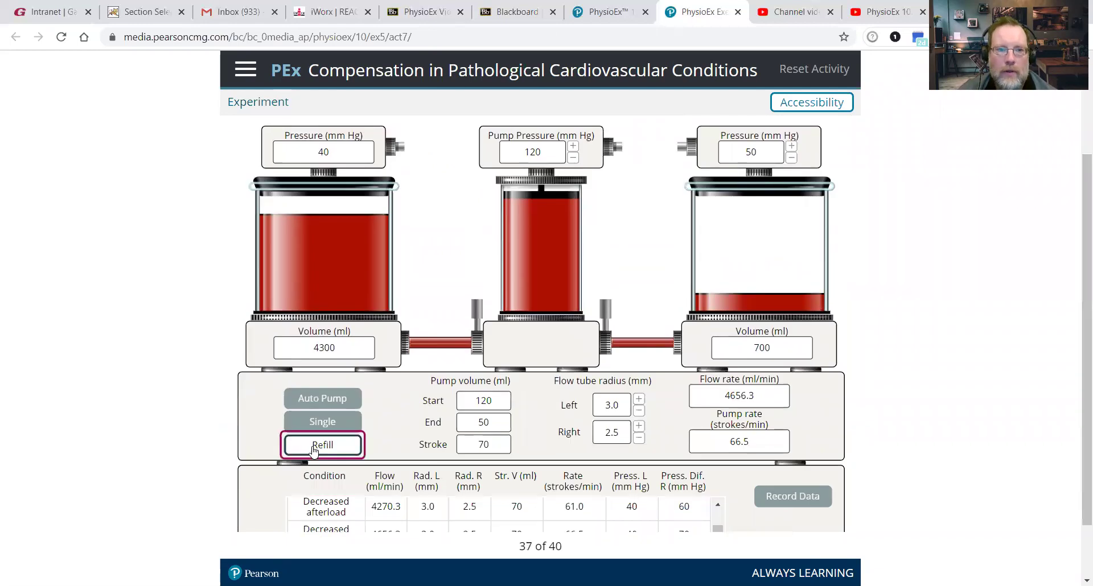
left_click_drag(1073, 297, 1077, 272)
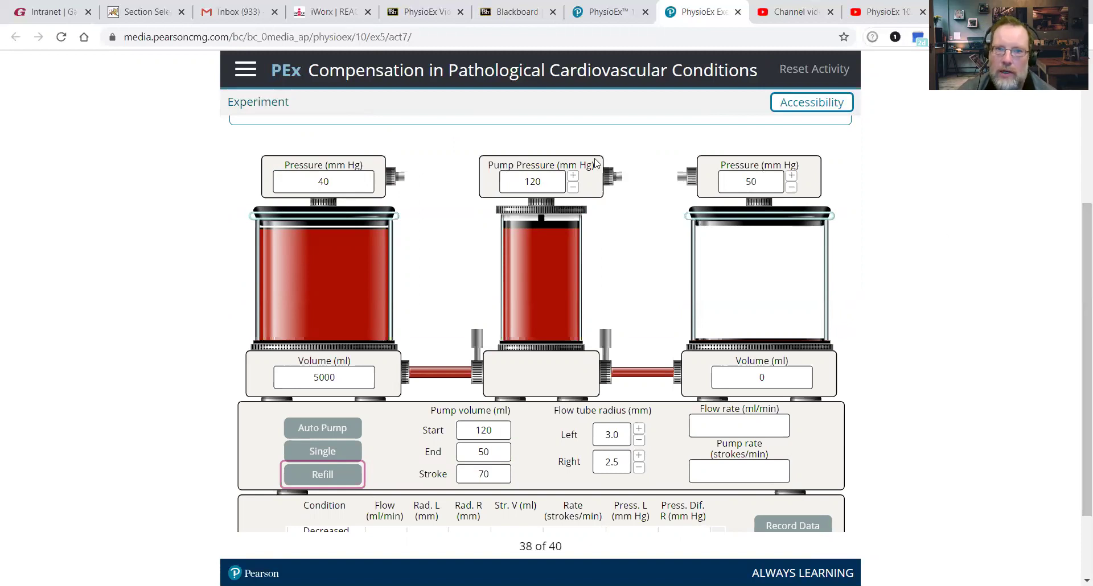
Step: Predict 'Flow will stop' for when pump and beaker pressures are equal in Predict Question 2
scroll(1077, 279, "down", 2)
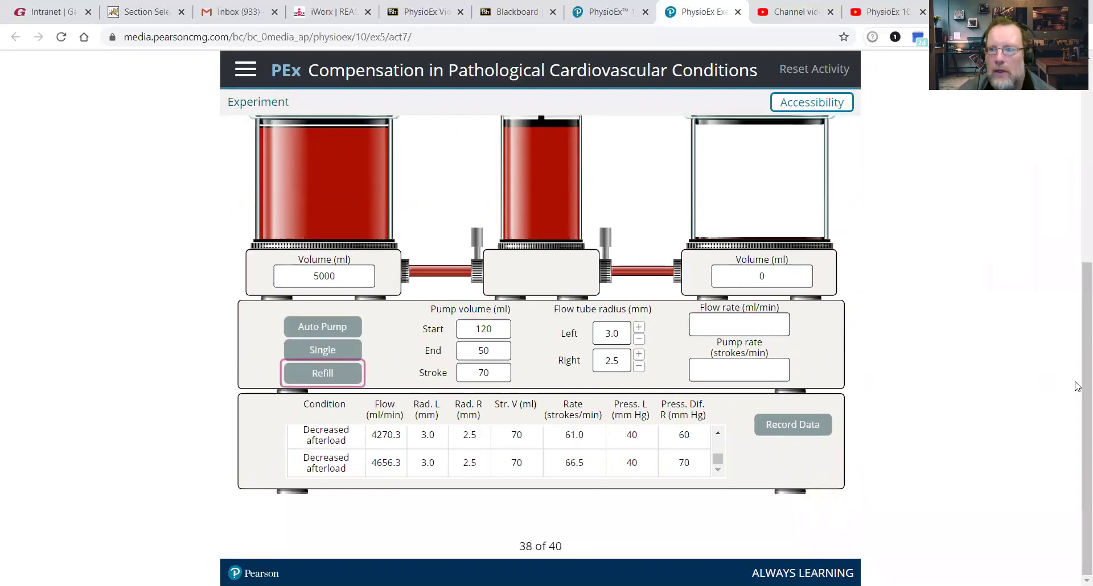
scroll(1077, 313, "up", 4)
scroll(1077, 249, "down", 1)
scroll(1078, 249, "up", 1)
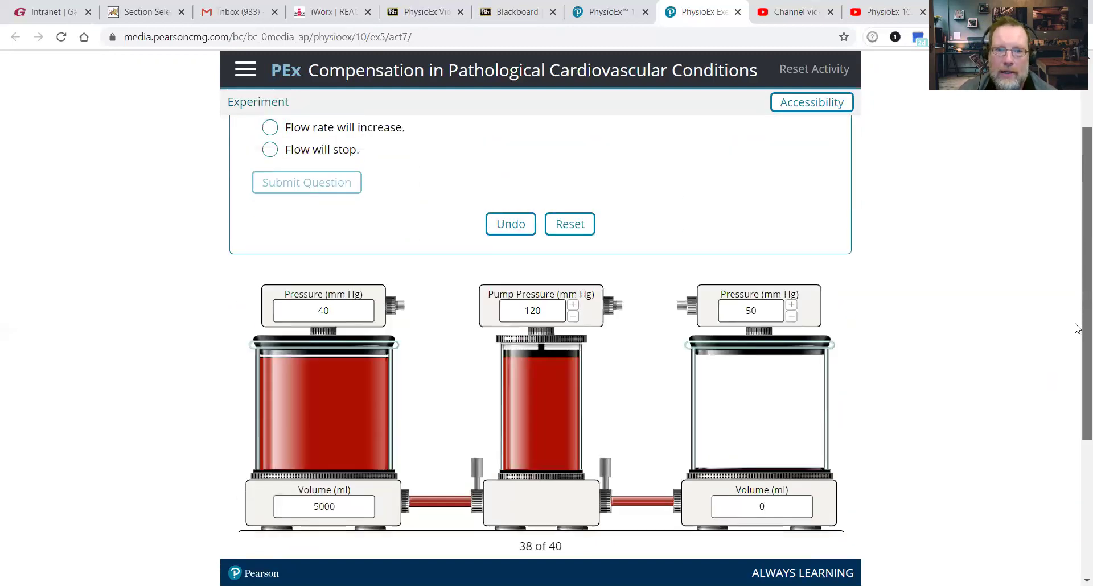
scroll(1077, 327, "down", 4)
scroll(1076, 342, "up", 2)
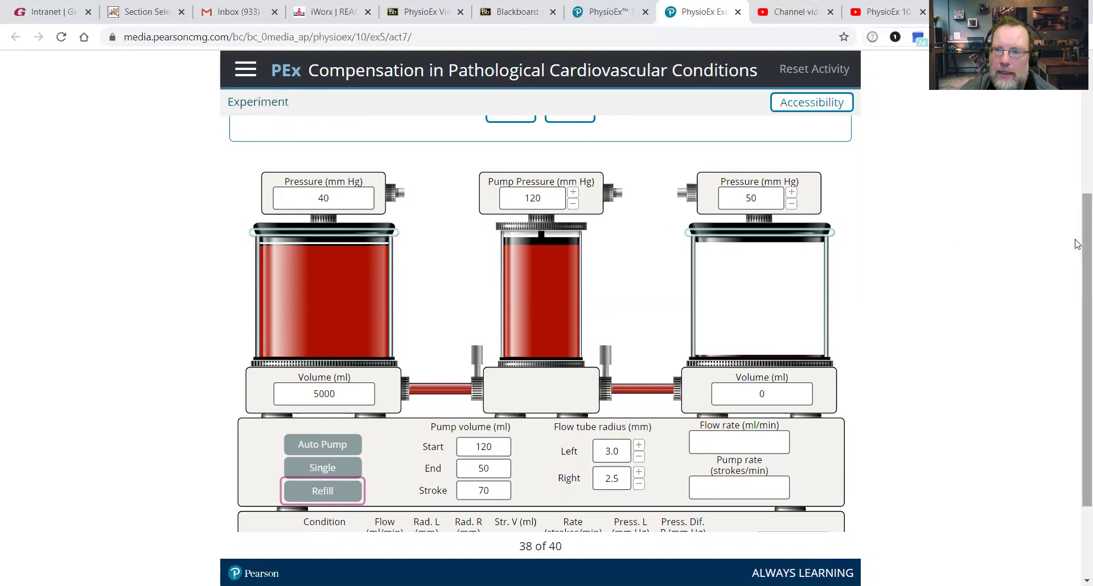
left_click_drag(1077, 239, 1078, 260)
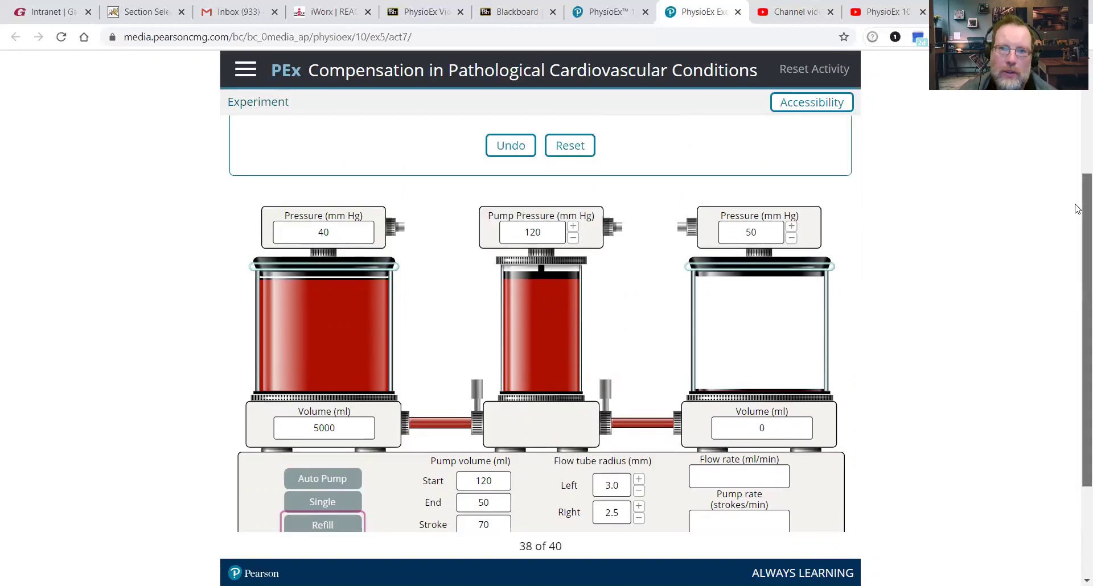
scroll(1078, 211, "down", 3)
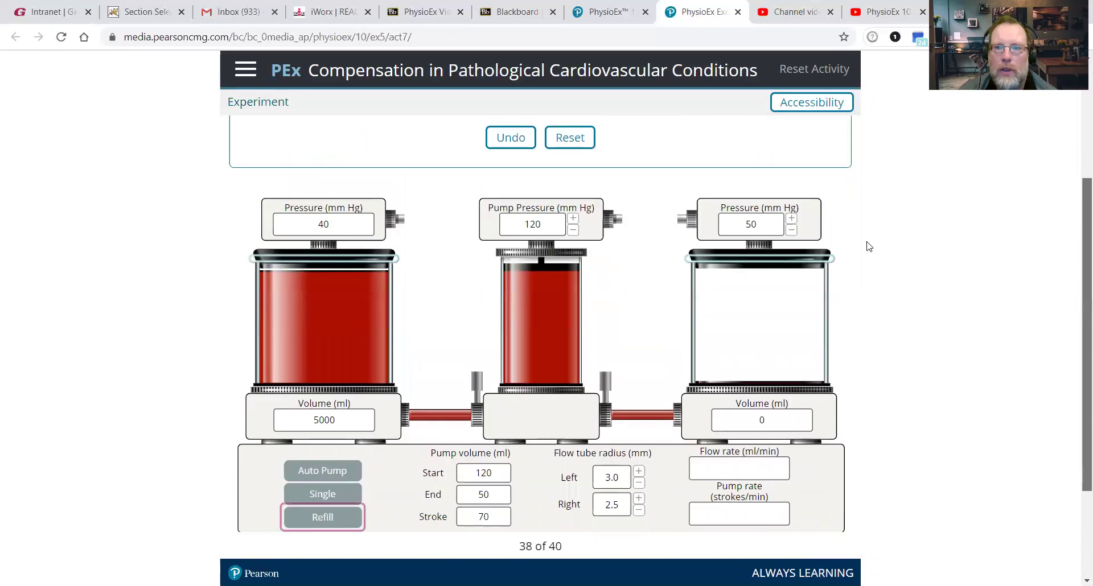
left_click(791, 219)
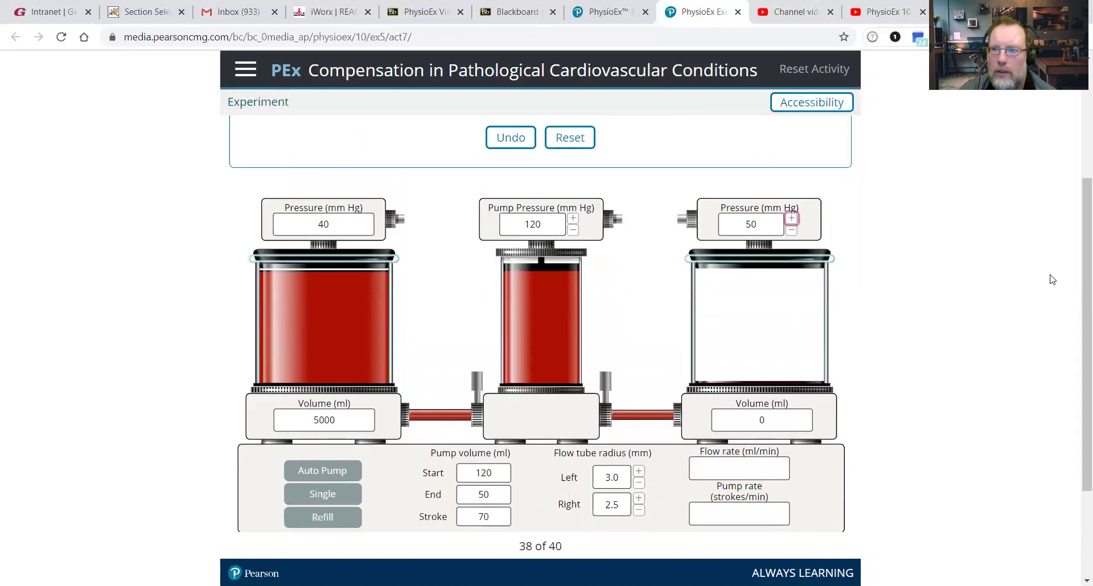
mouse_move(1076, 256)
left_mouse_down()
mouse_move(1077, 169)
mouse_move(1077, 266)
left_mouse_up()
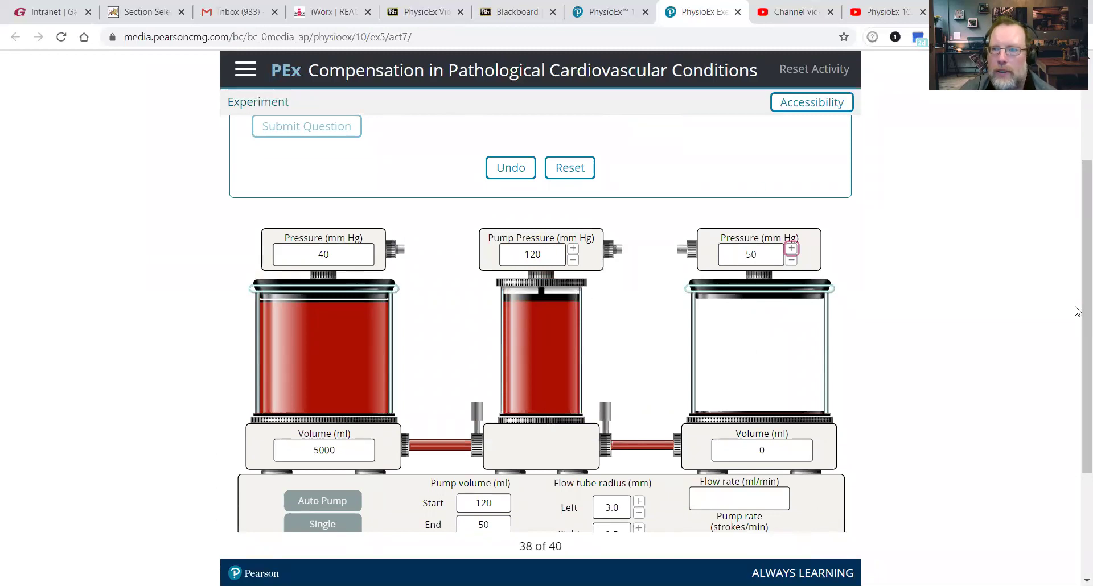
left_click_drag(1076, 310, 1078, 186)
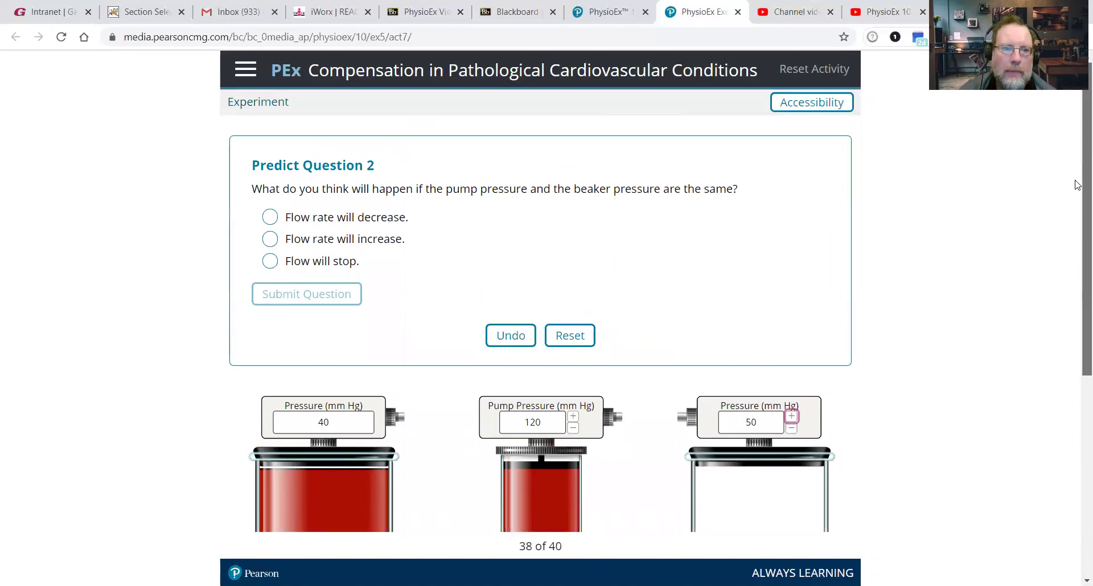
left_click(301, 261)
Step: Submit the prediction and raise the right beaker pressure to 120 mm Hg
left_click(308, 294)
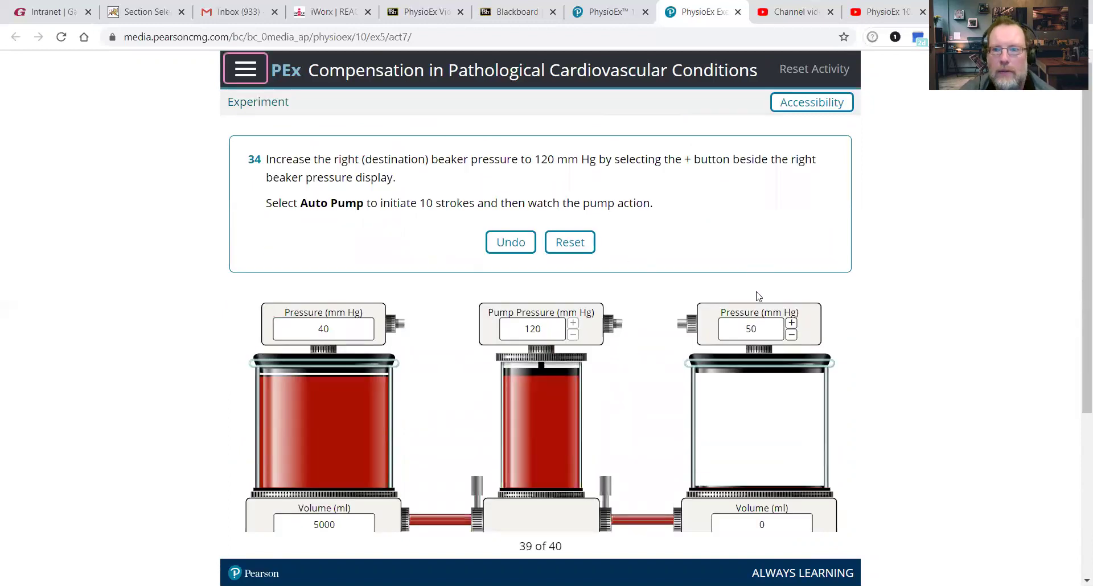
left_click(791, 324)
left_click(791, 324)
left_click(791, 324)
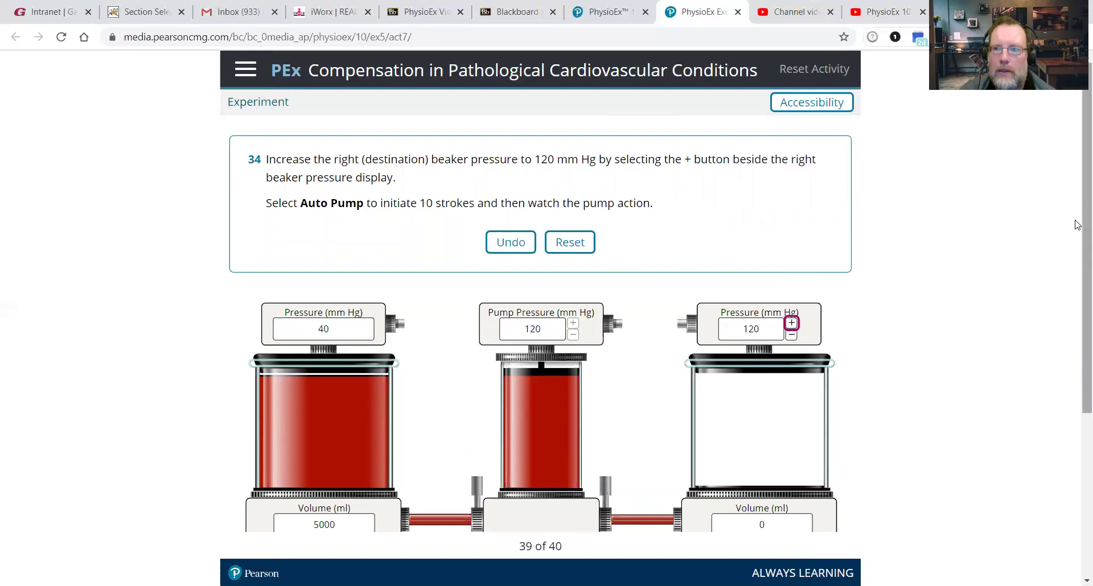
Step: Run Auto Pump and dismiss the insufficient driving pressure note, confirming no flow
scroll(683, 356, "down", 2)
left_click(320, 448)
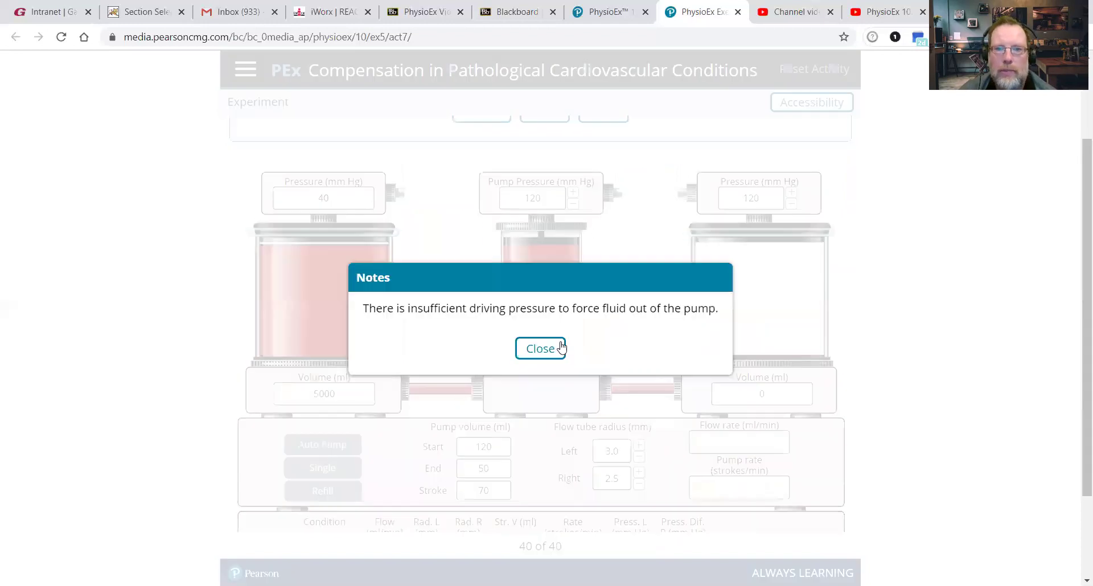
left_click(542, 349)
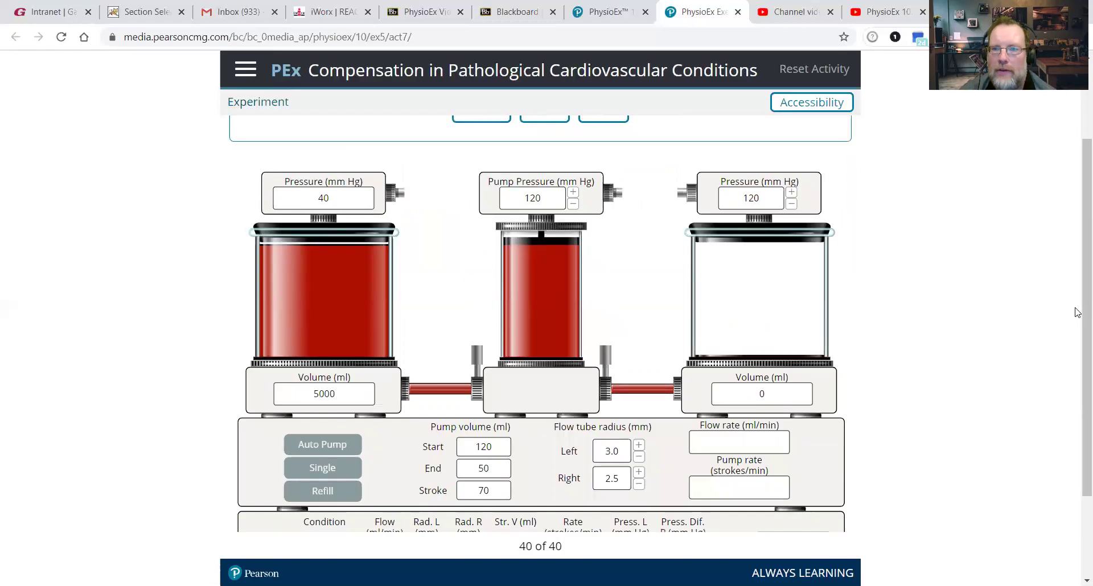
scroll(1077, 224, "up", 2)
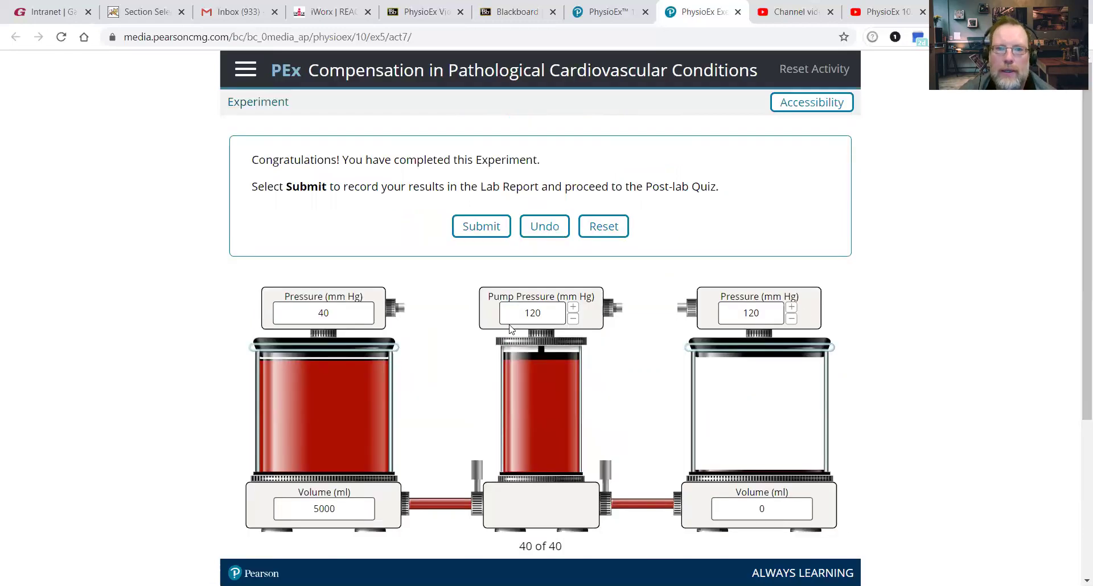
scroll(1076, 254, "down", 3)
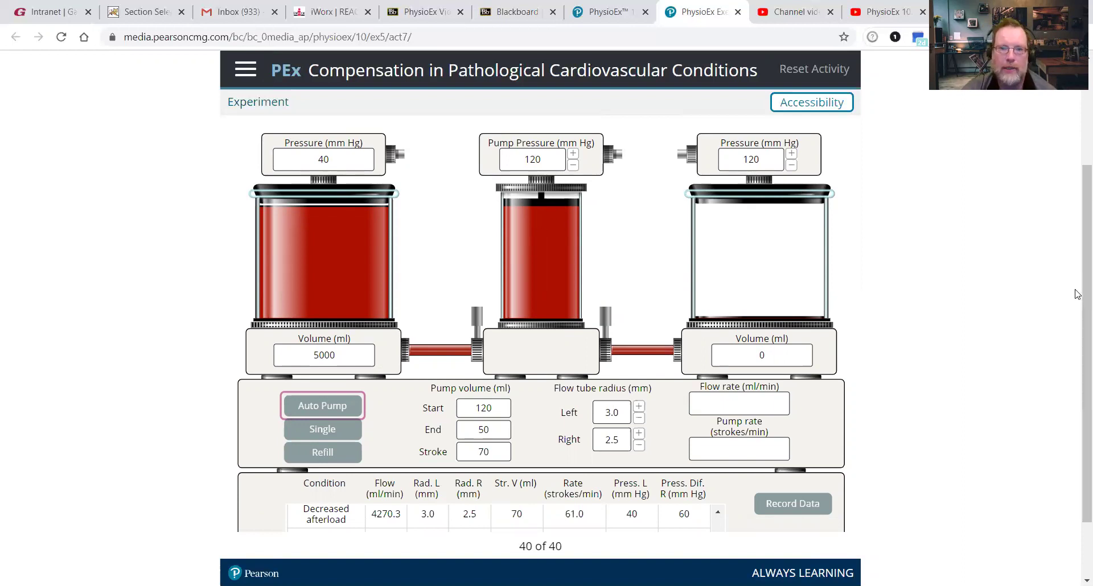
scroll(1077, 395, "down", 3)
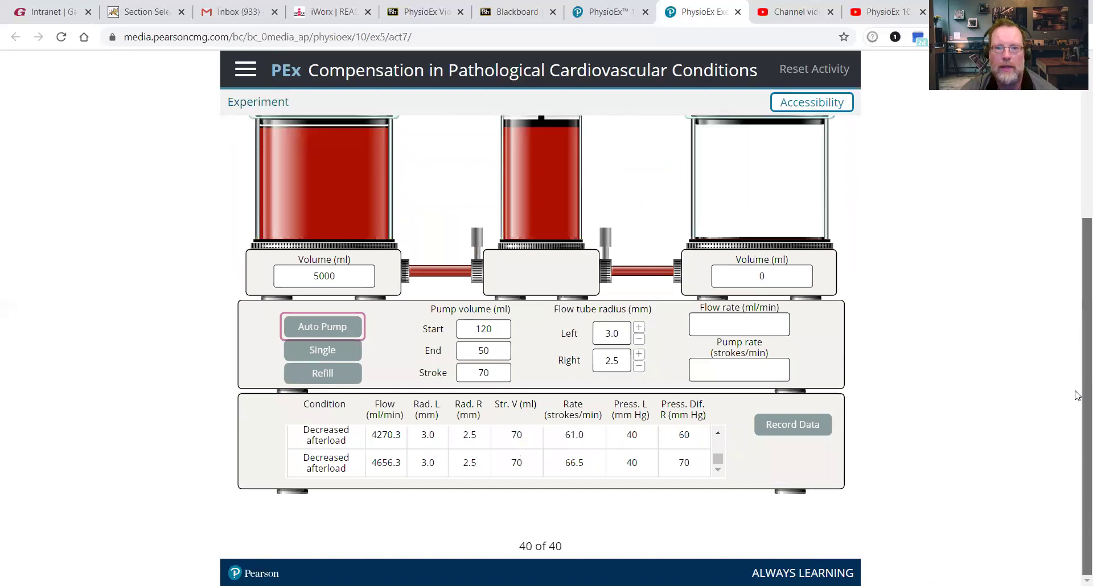
scroll(1077, 124, "up", 4)
Step: Submit the experiment results to the Lab Report and page through the Post-lab Quiz
left_click(489, 225)
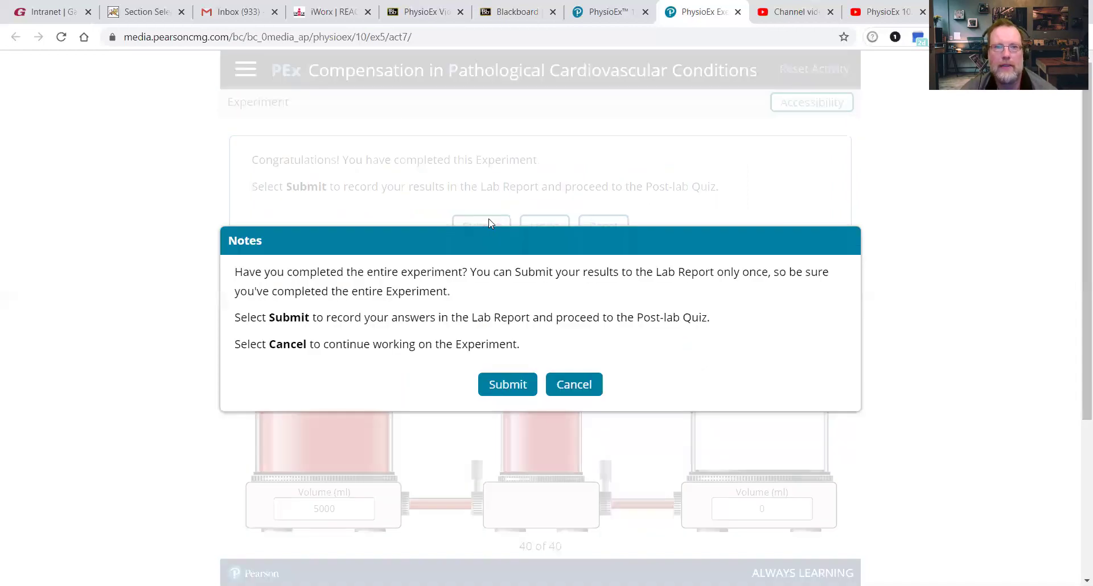
left_click(526, 393)
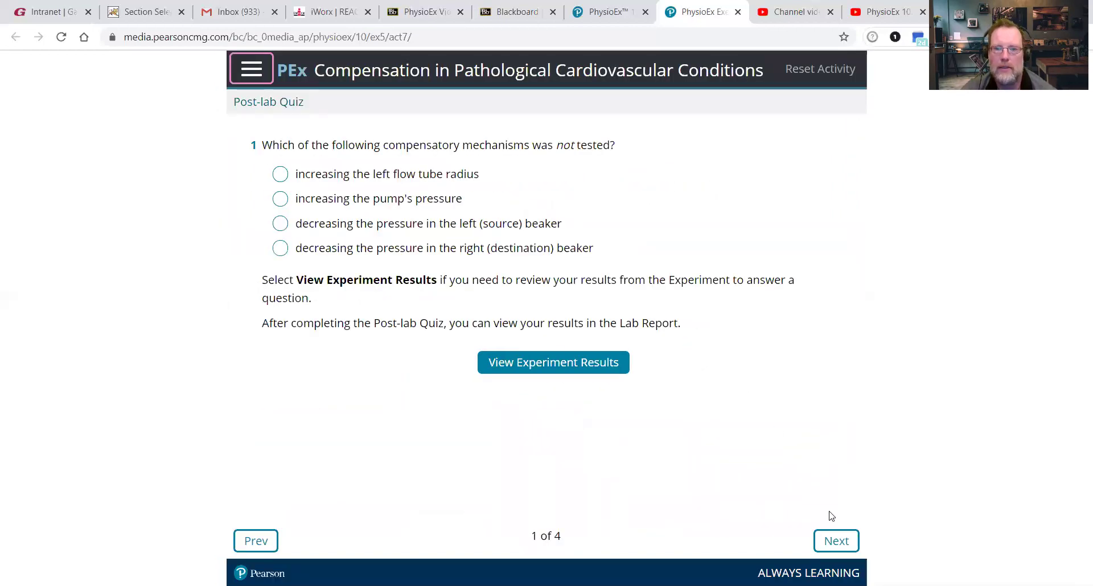
left_click(839, 543)
left_click(839, 543)
left_click(839, 543)
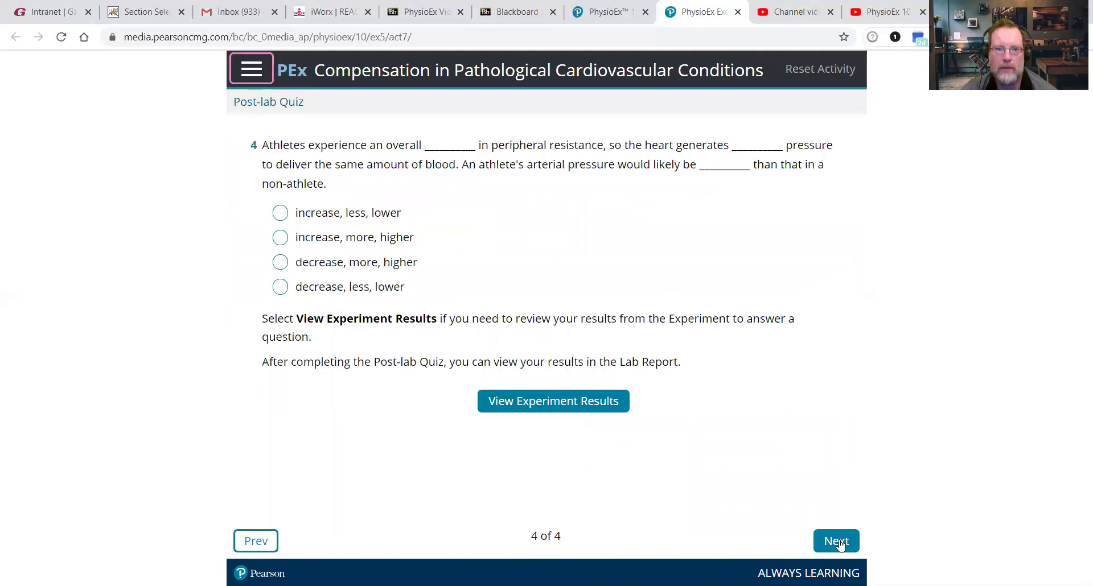
left_click(839, 542)
left_click(447, 386)
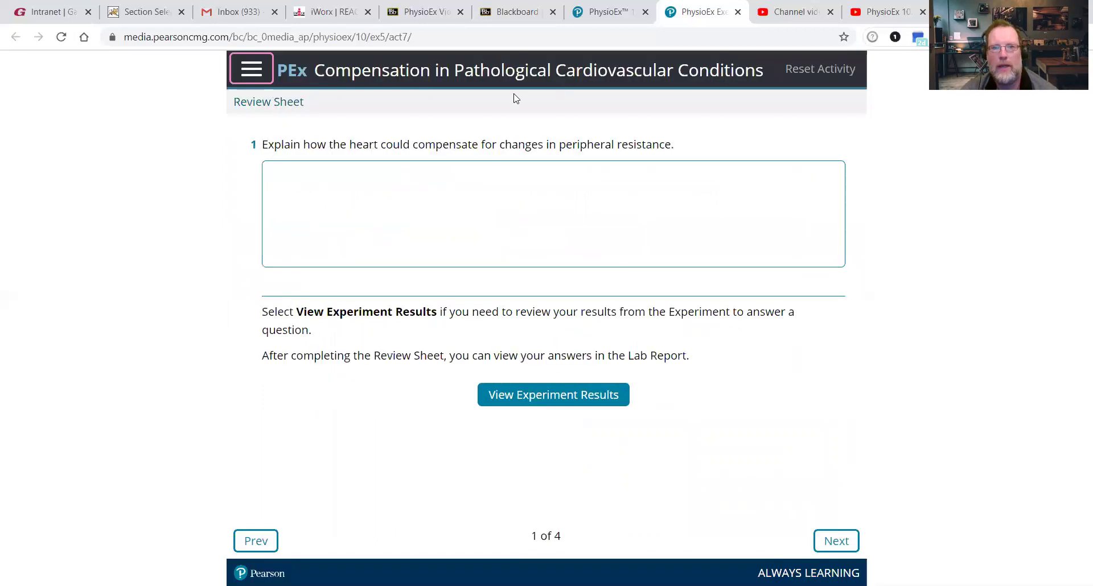
Step: Page through the Review Sheet unanswered and submit it to reach the Lab Report
left_click(841, 542)
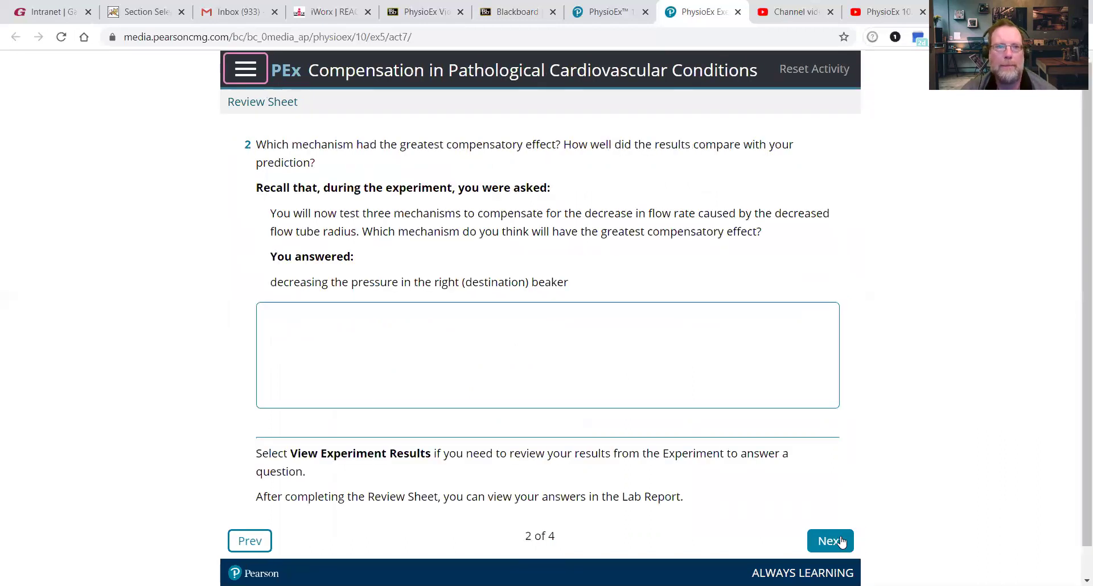
left_click(841, 542)
left_click(841, 542)
left_click(839, 541)
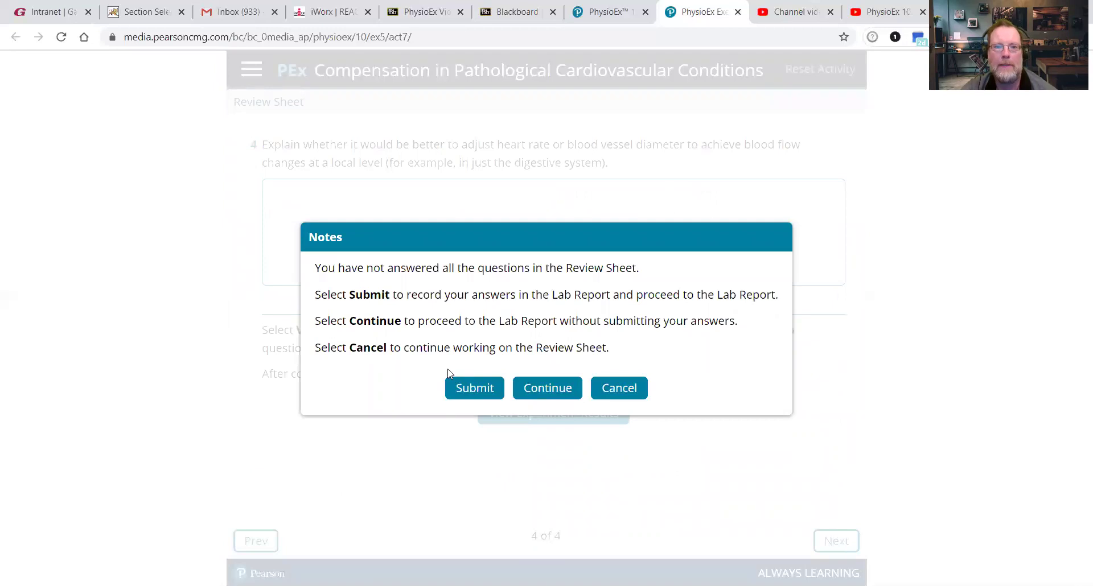
left_click(473, 387)
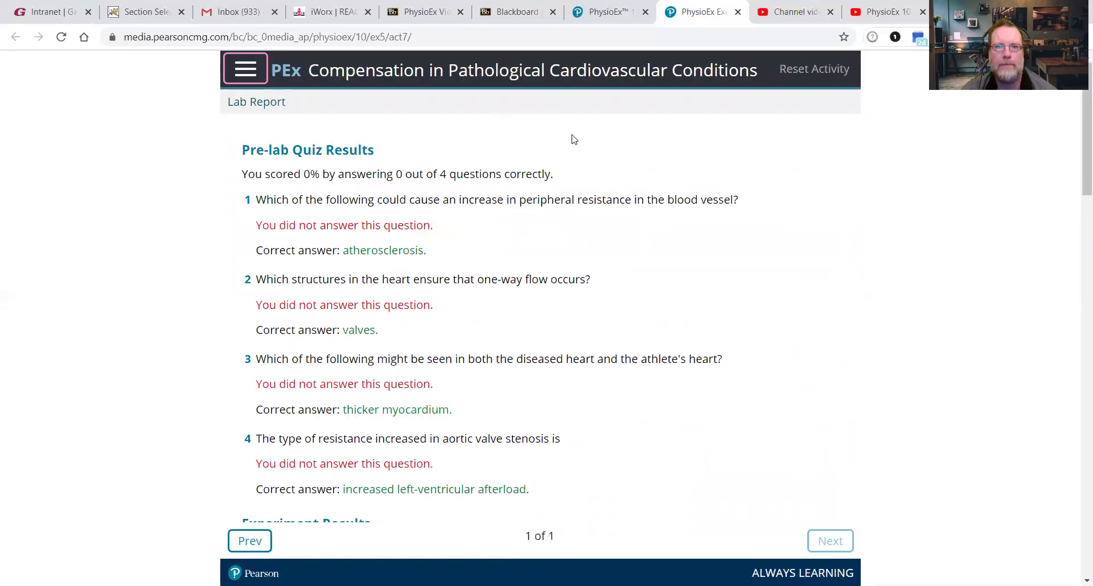
Step: Generate the Lab Report's printable version with the student's name, cancelling the print dialog
left_click_drag(1078, 160, 1078, 567)
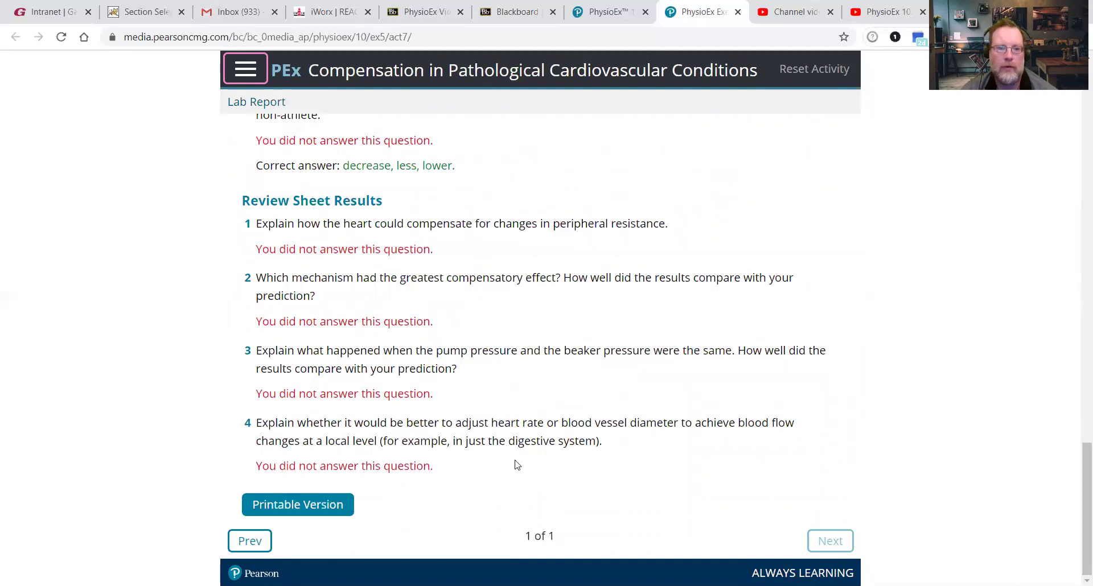
left_click(314, 504)
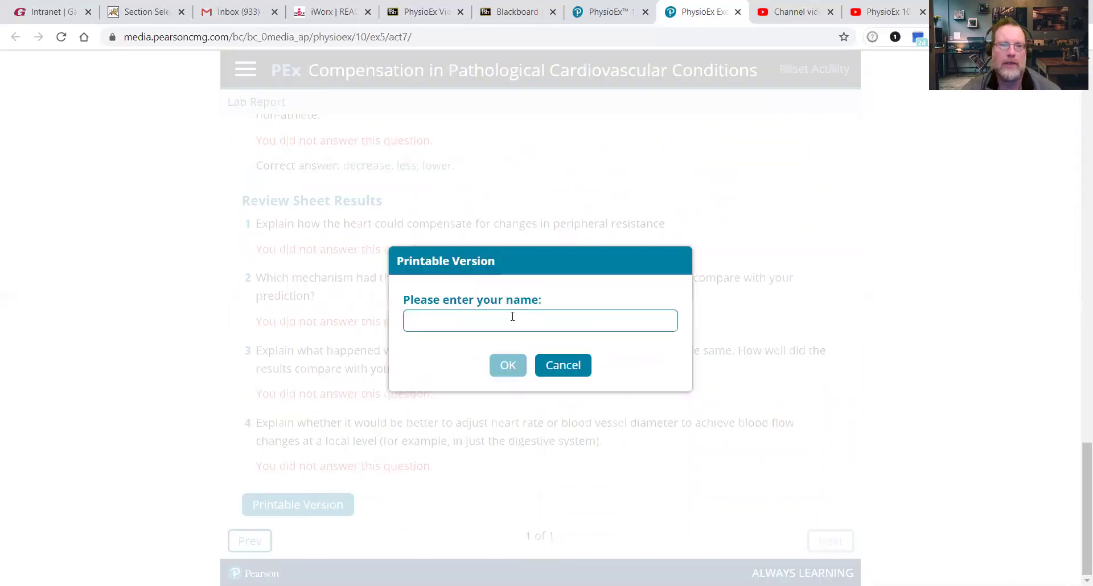
type("Ke")
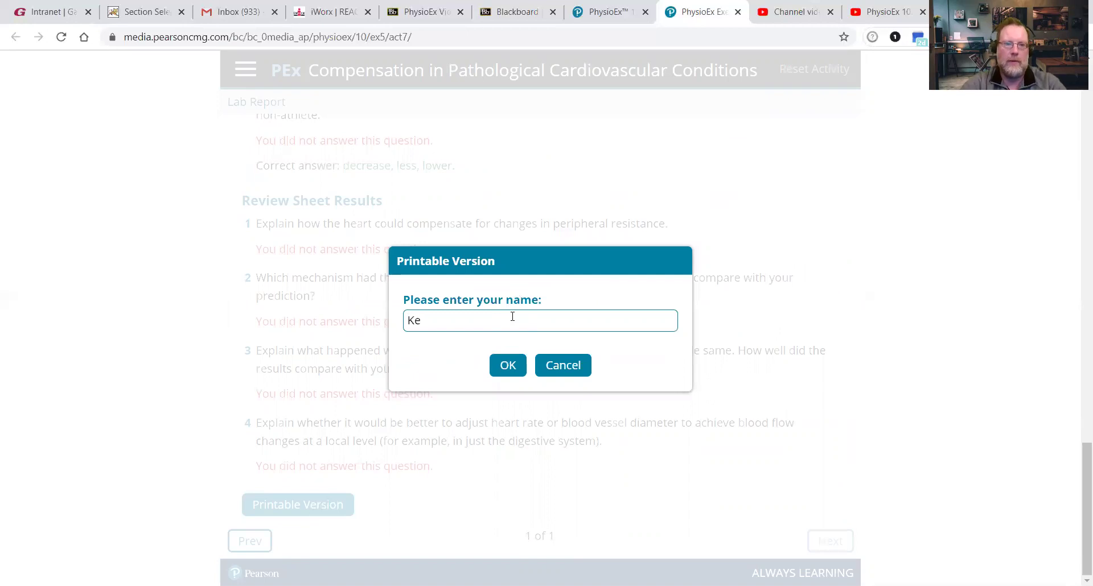
left_click(509, 367)
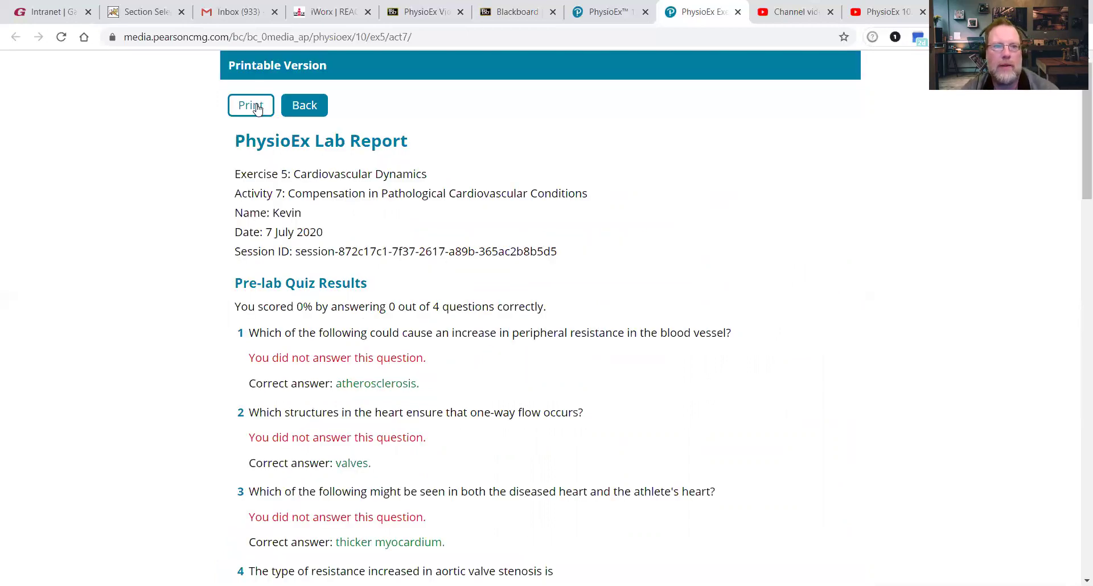
left_click(245, 104)
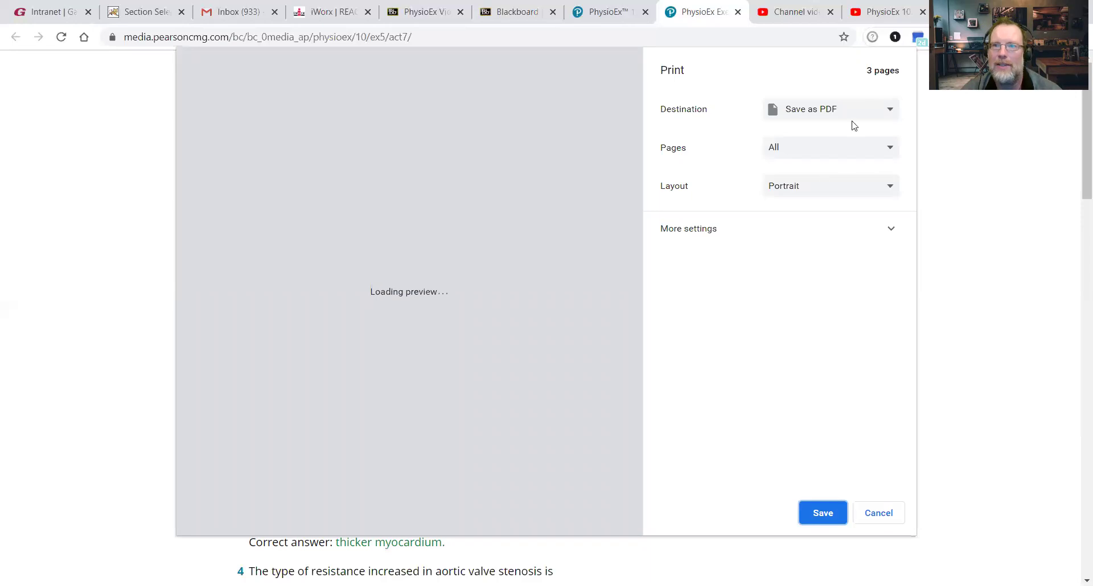
left_click(880, 513)
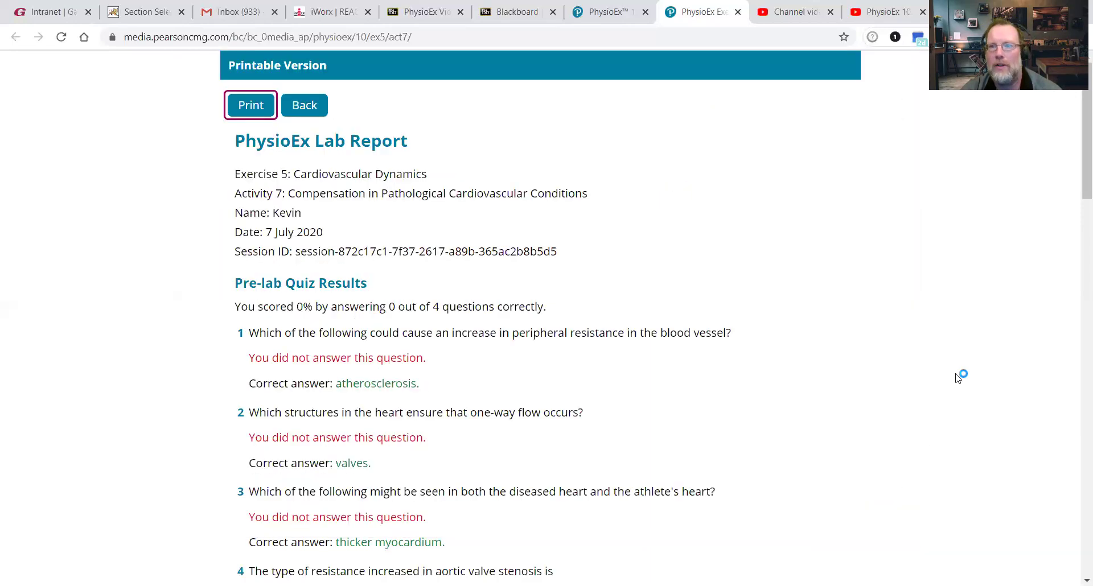
Step: Close the lab report tab and scroll the PhysioEx 10.0 exercise index
left_click(737, 11)
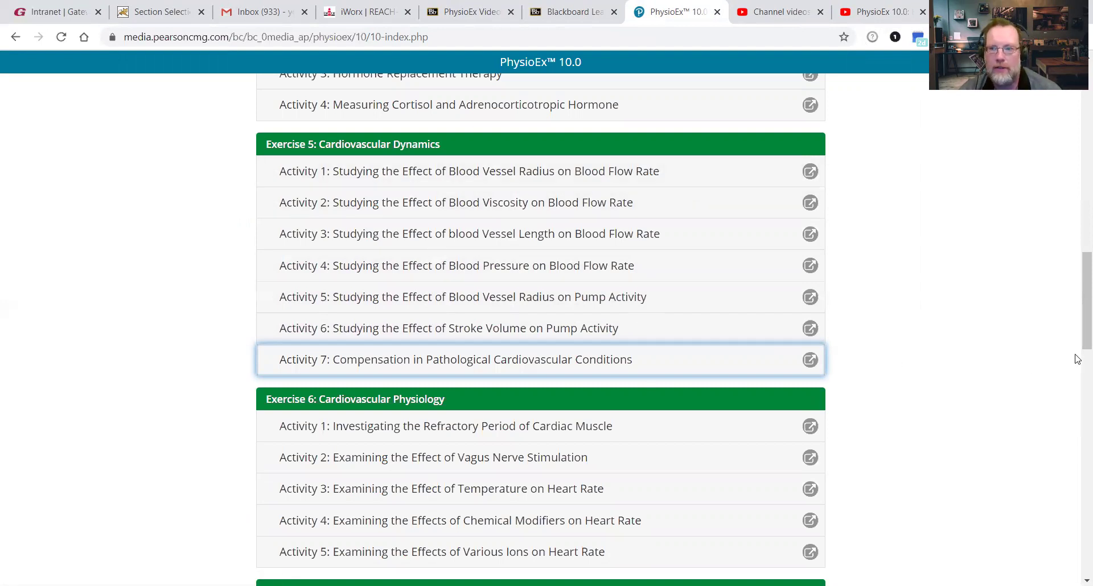
left_click_drag(1077, 283, 1078, 311)
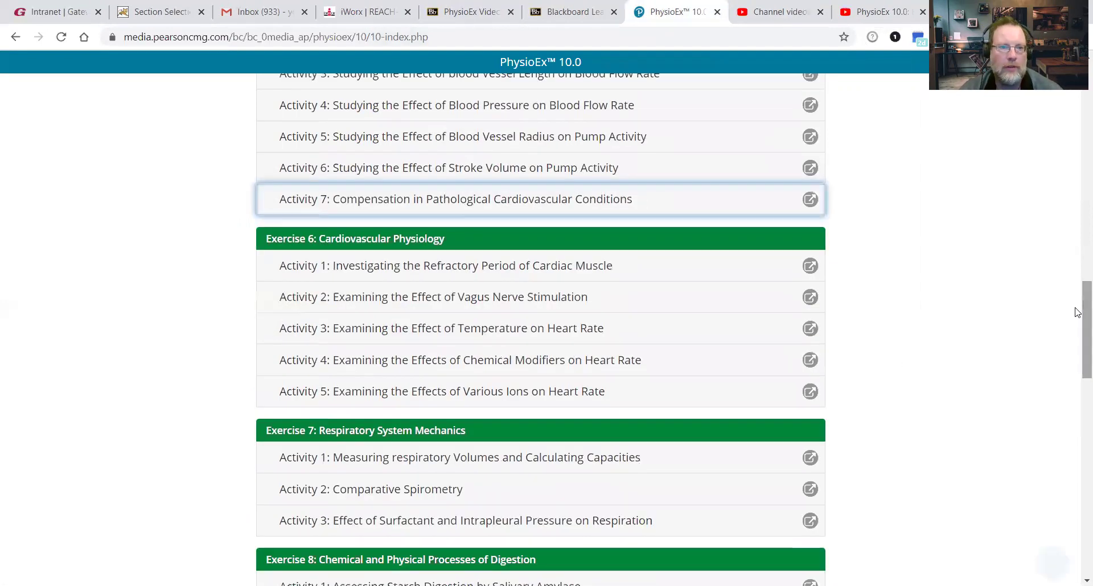